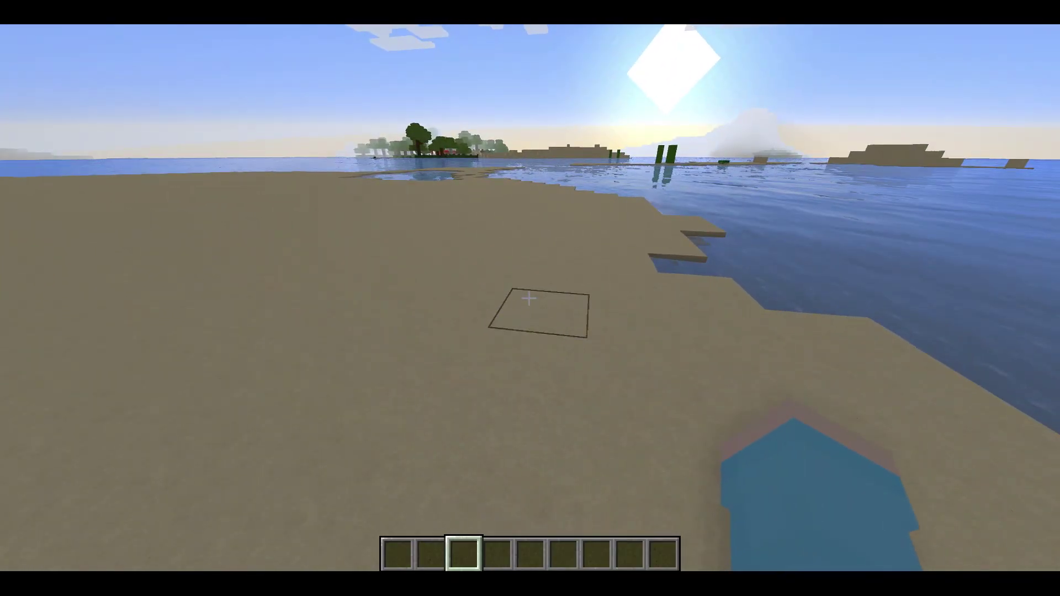
# Run /gui to bring up the Manage GUIs screen listing adminpanel and bank
pyautogui.press('/')
pyautogui.write('gui')
pyautogui.press('Return')
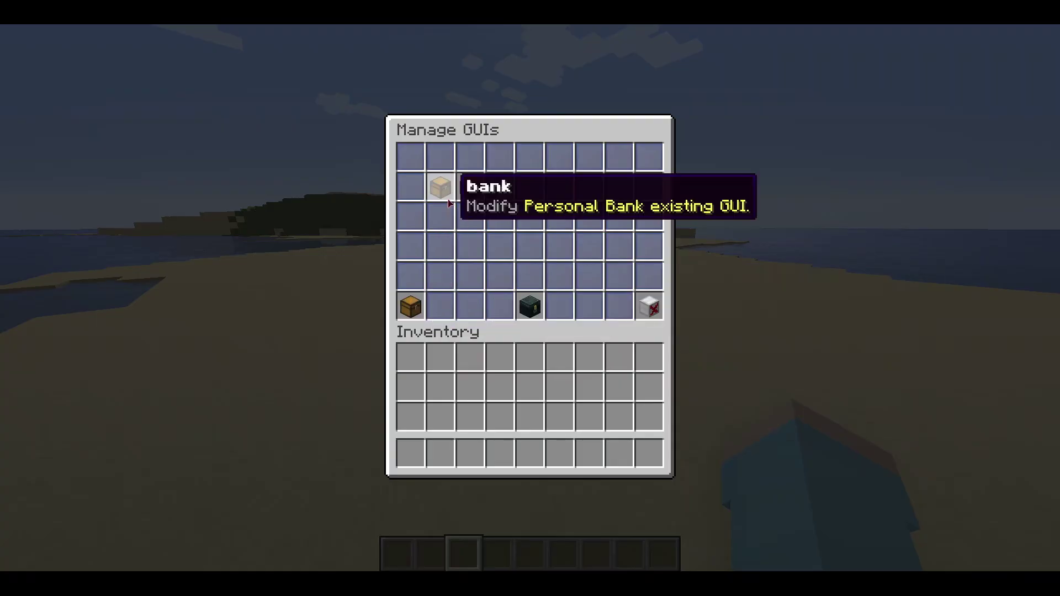
# Create a new Chest GUI with the Gui Id 'test'
pyautogui.click(411, 315)
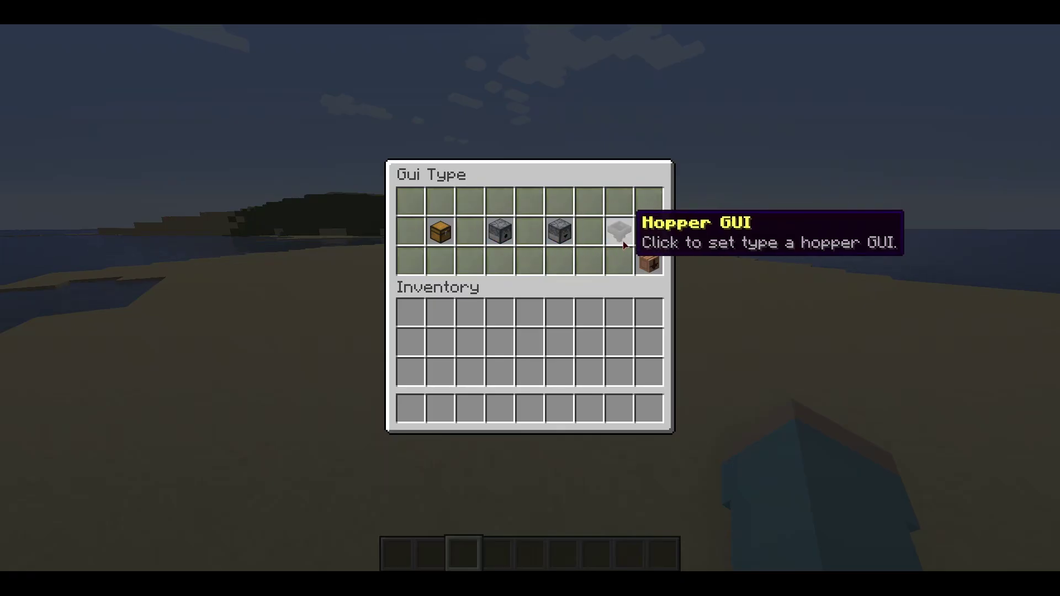
pyautogui.click(441, 232)
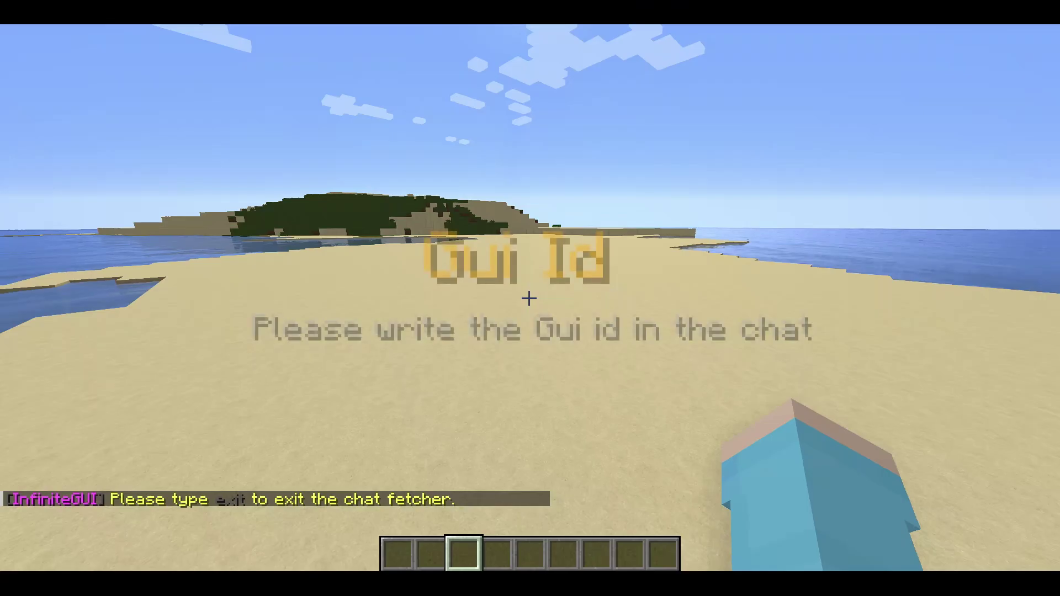
pyautogui.press('t')
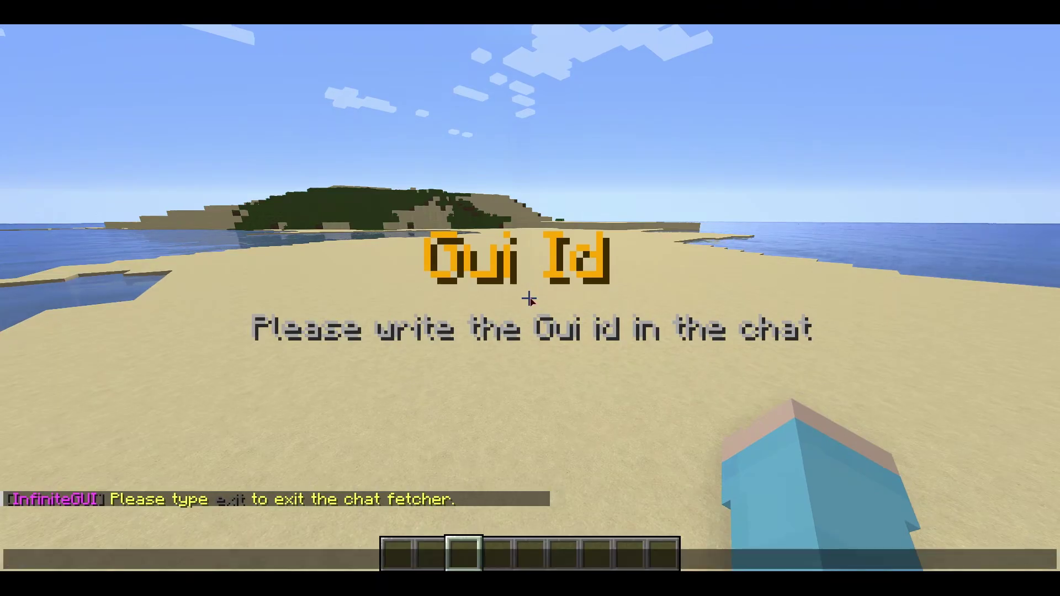
pyautogui.press('Return')
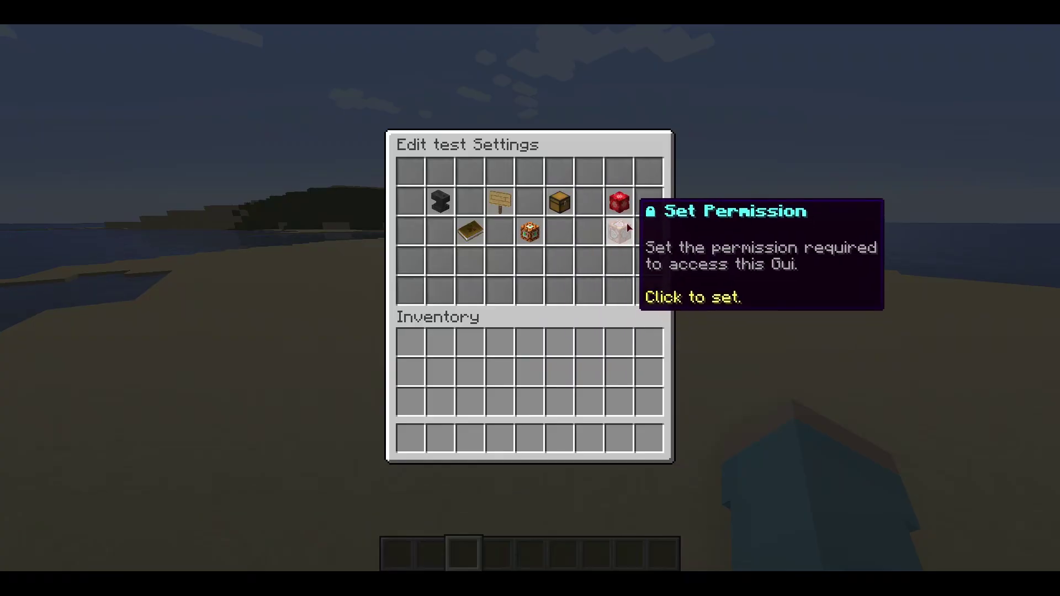
# Set the menu title to '&eTest &bTitle' in yellow and aqua
pyautogui.click(624, 213)
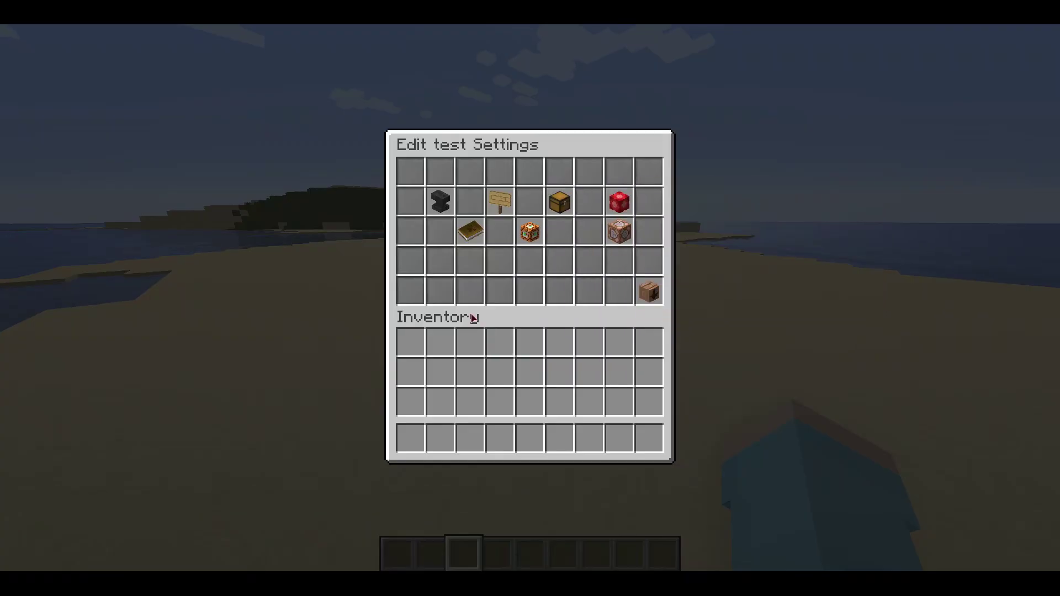
pyautogui.click(442, 211)
pyautogui.press('t')
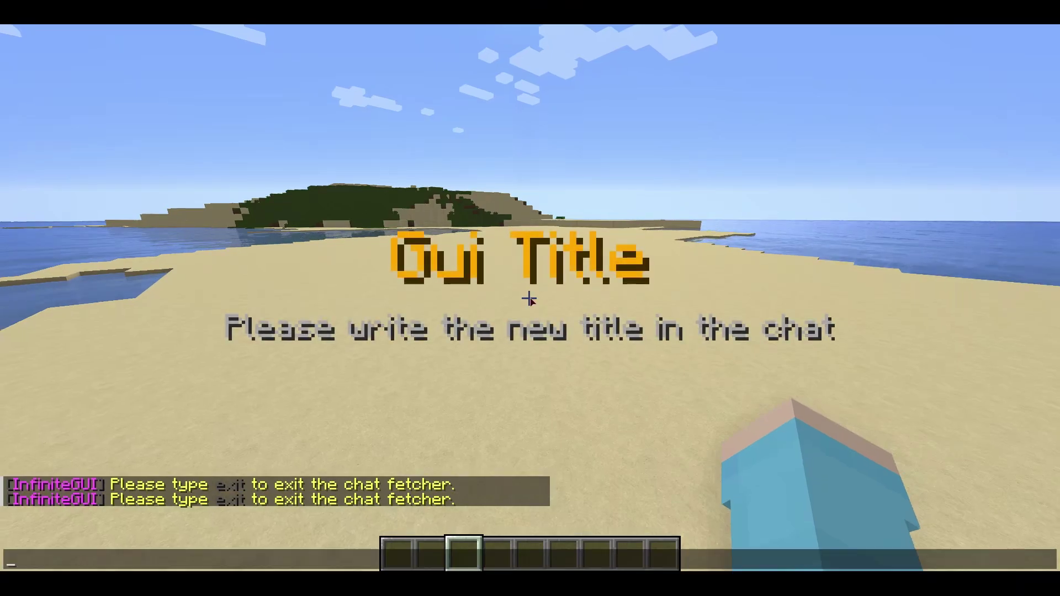
pyautogui.write('&eTest ')
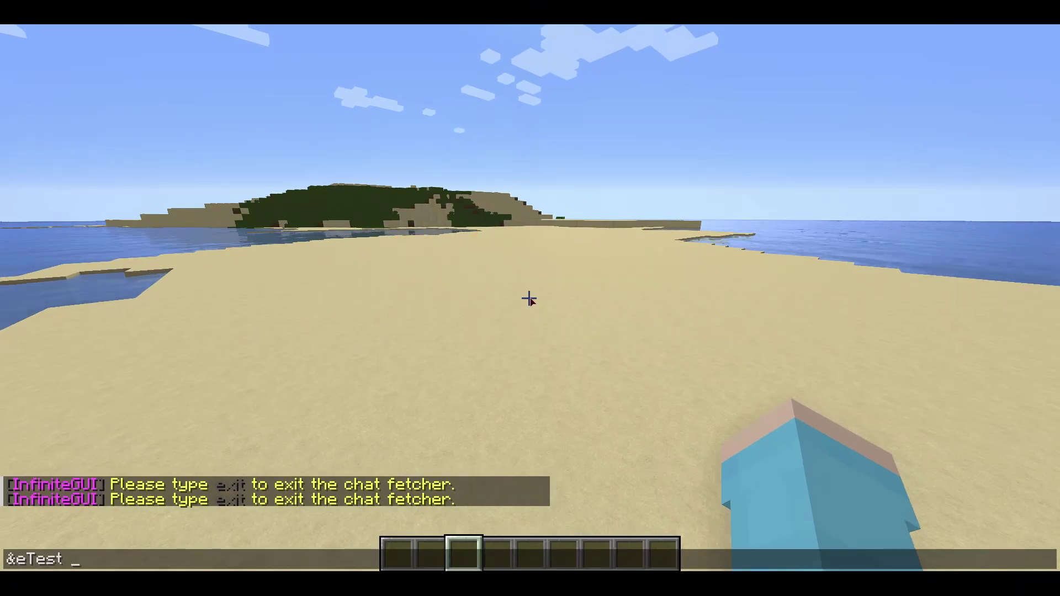
pyautogui.write('&bTitle')
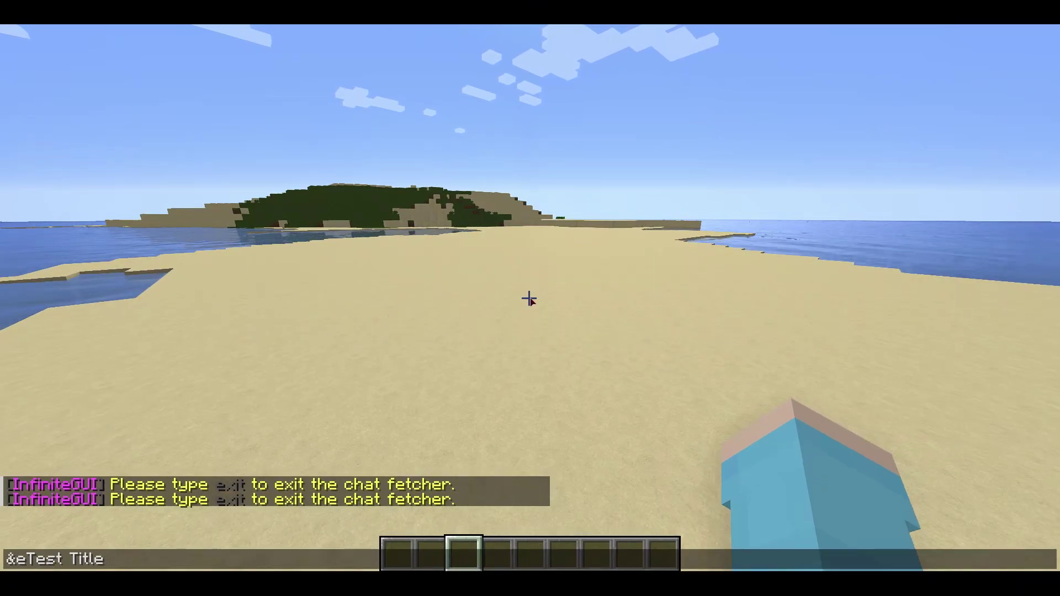
pyautogui.press('Left')
pyautogui.press('Left')
pyautogui.press('Left')
pyautogui.press('Left')
pyautogui.press('Left')
pyautogui.write('&b')
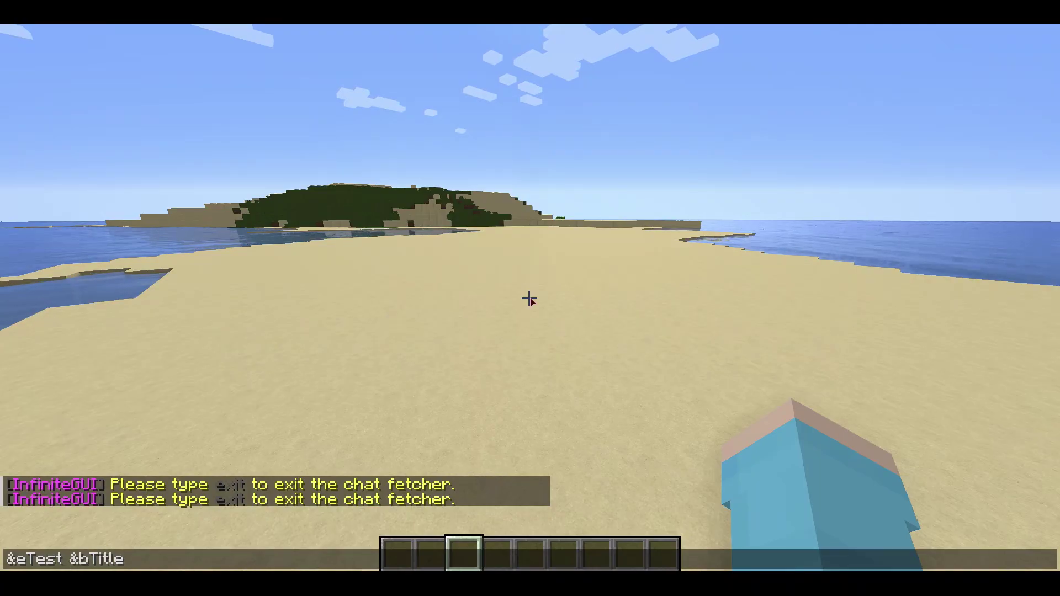
pyautogui.press('Return')
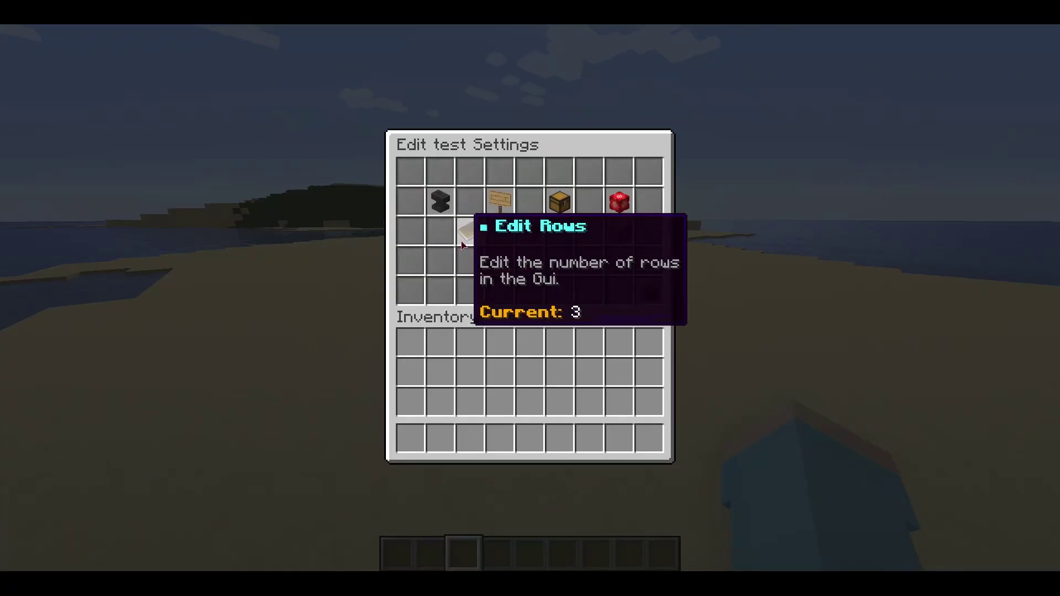
# Set the menu to 5 rows and give it the command alias 'test'
pyautogui.click(466, 232)
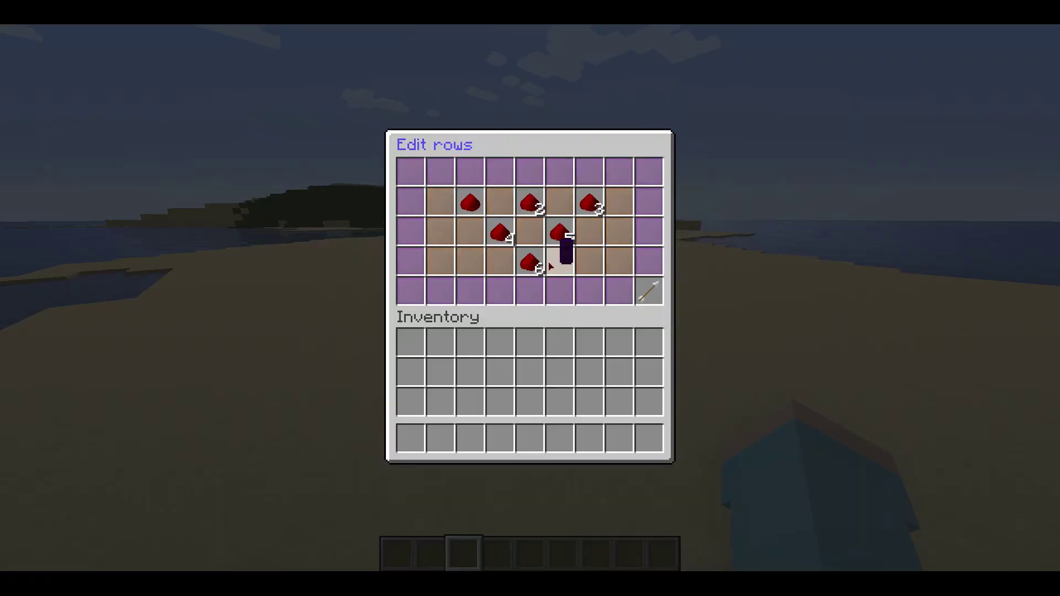
pyautogui.click(557, 232)
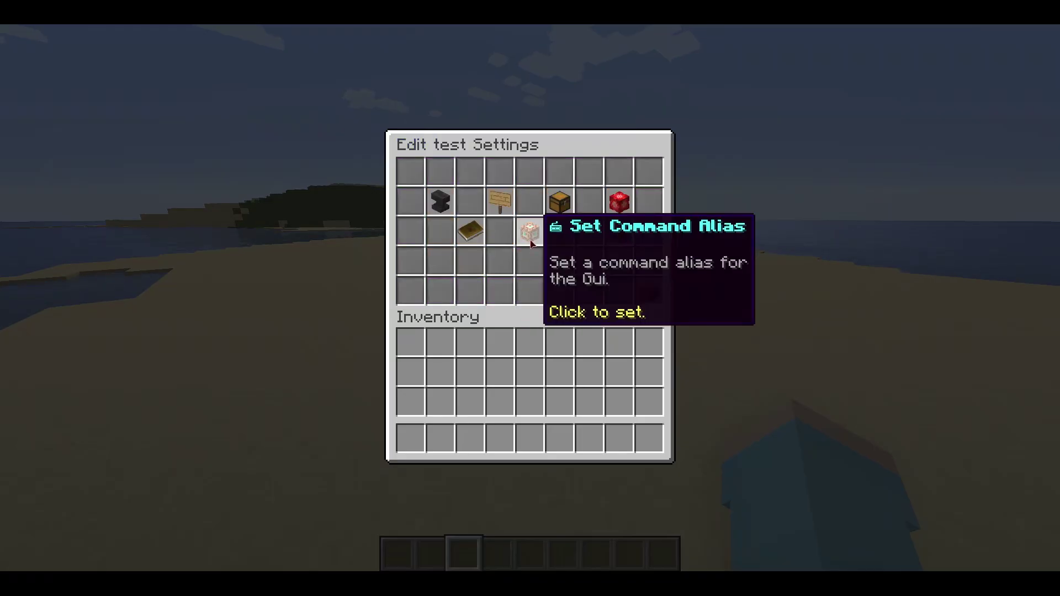
pyautogui.click(530, 242)
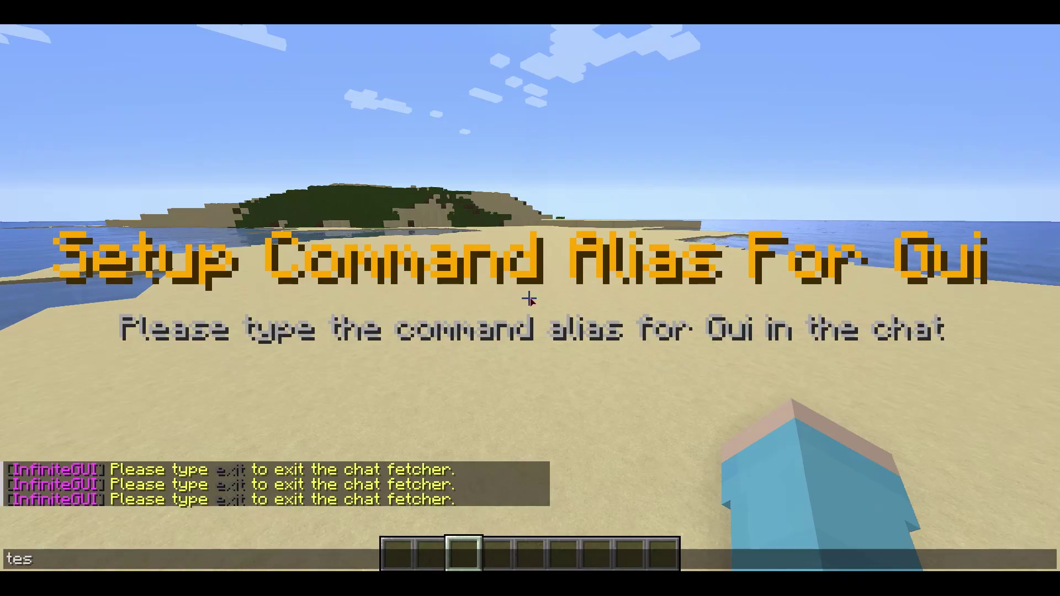
pyautogui.press('Return')
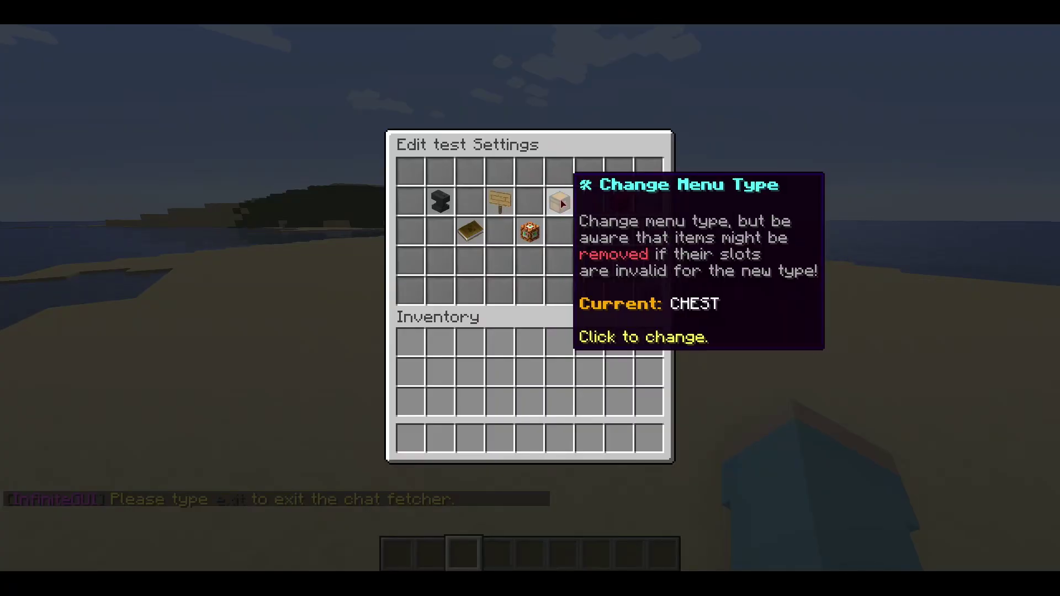
# Keep the CHEST menu type, then create Scene 0 and open it for editing
pyautogui.click(560, 200)
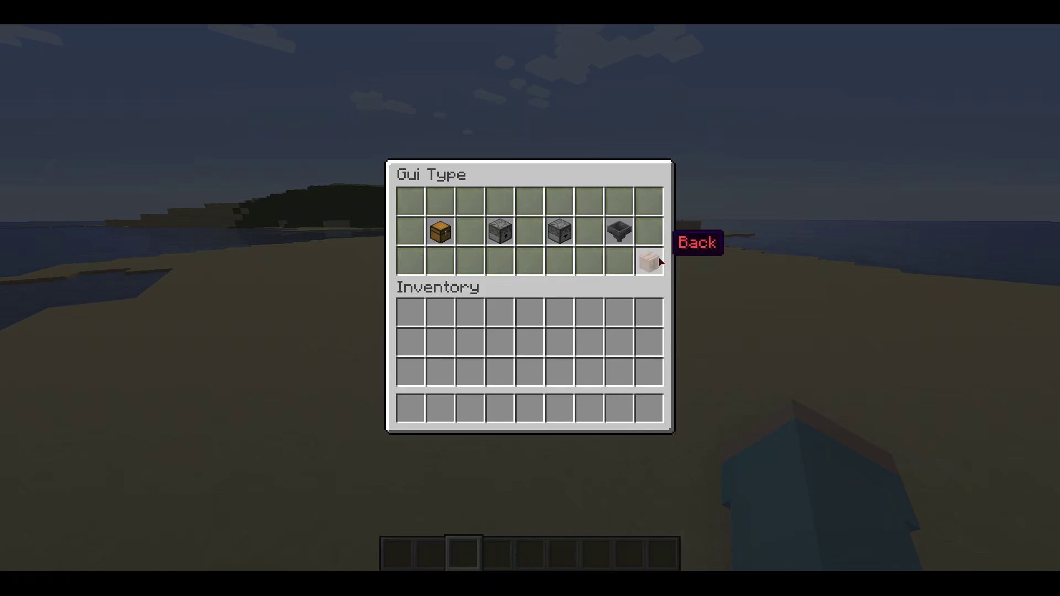
pyautogui.click(658, 262)
pyautogui.click(500, 202)
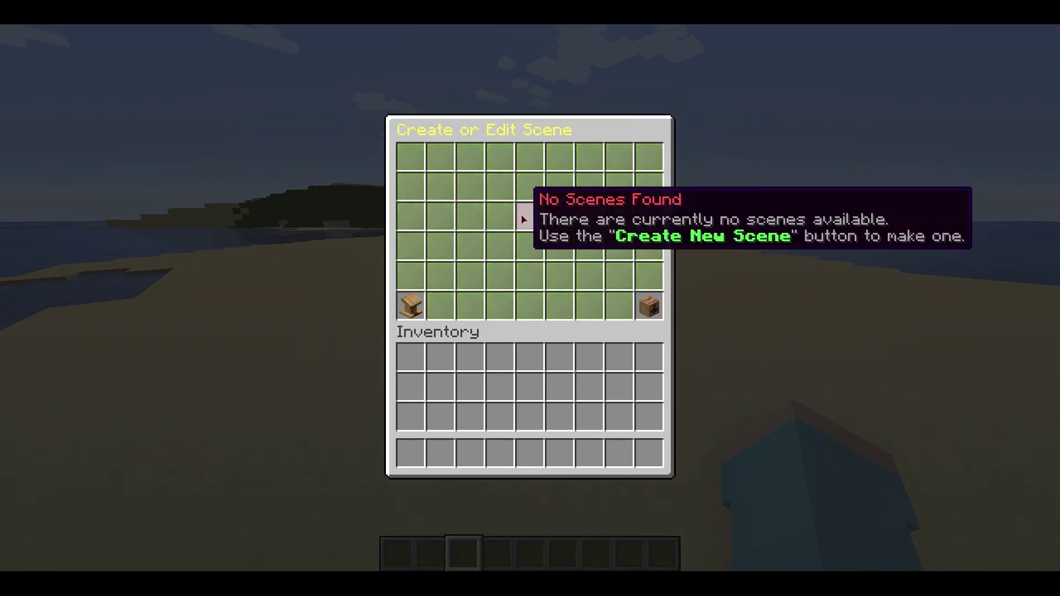
pyautogui.click(421, 298)
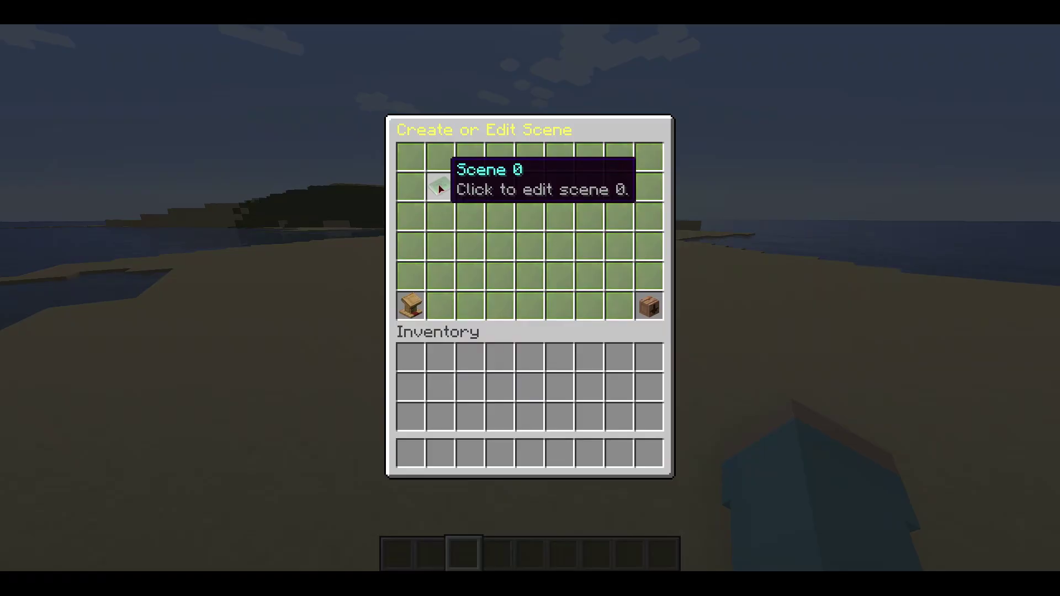
pyautogui.click(439, 188)
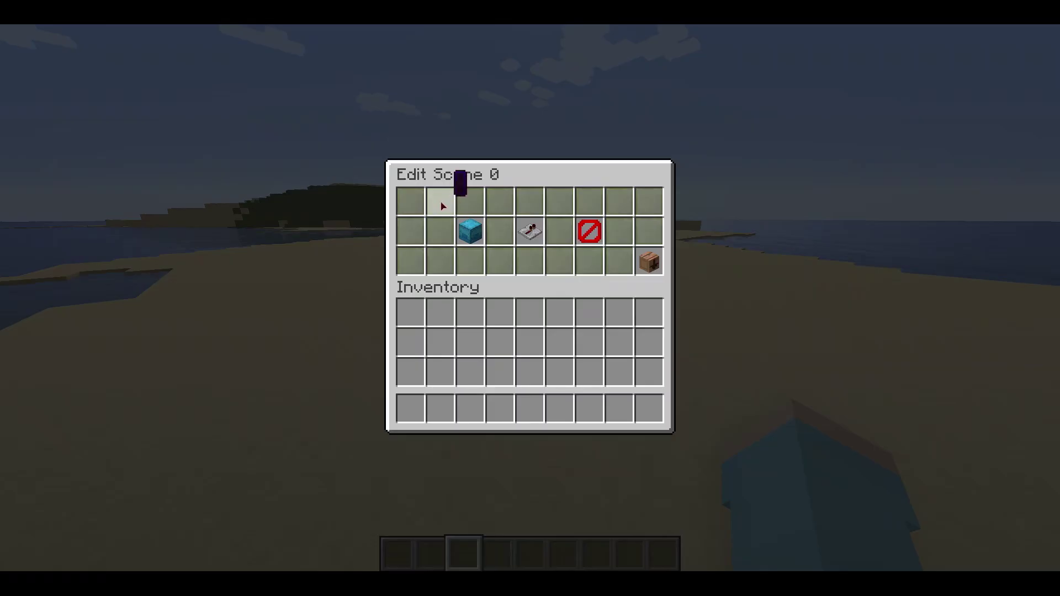
# Put a Diamond Sword from the creative inventory into the hotbar
pyautogui.click(470, 231)
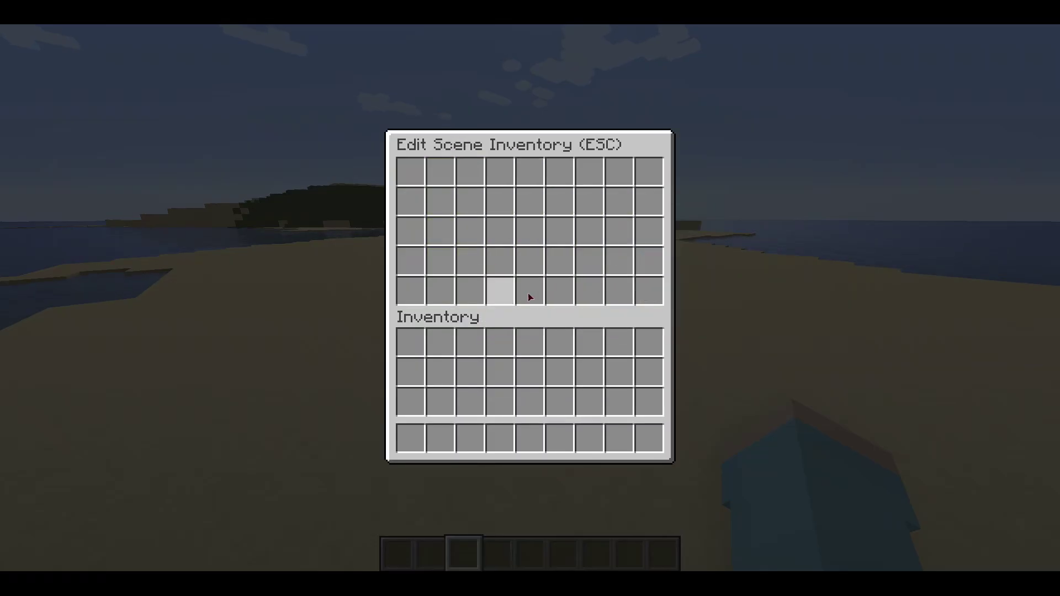
pyautogui.press('Escape')
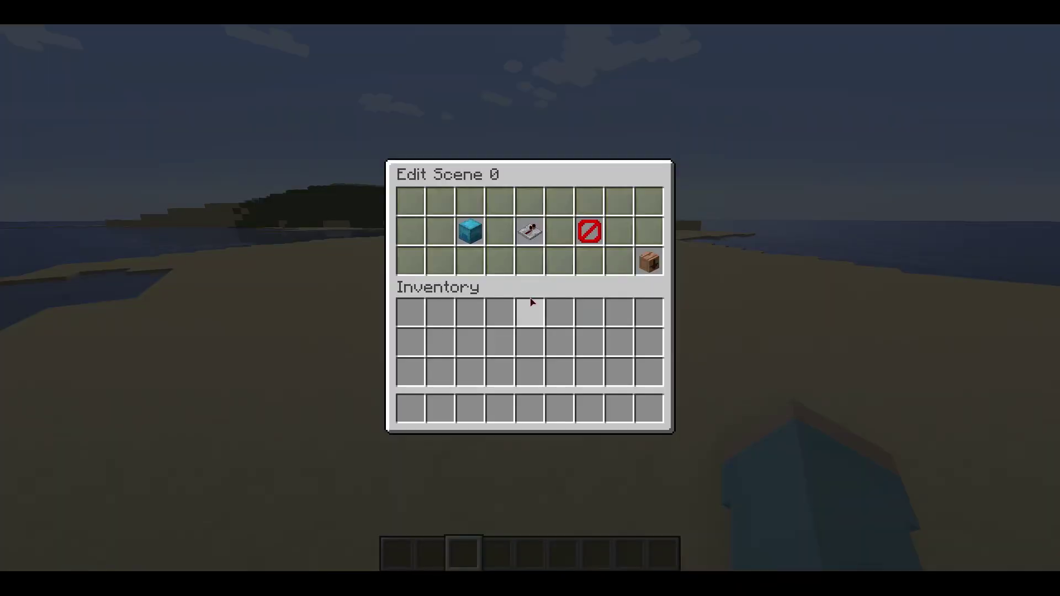
pyautogui.press('e')
pyautogui.press('e')
pyautogui.scroll(-2, 506, 227)
pyautogui.scroll(2, 503, 232)
pyautogui.click(511, 227)
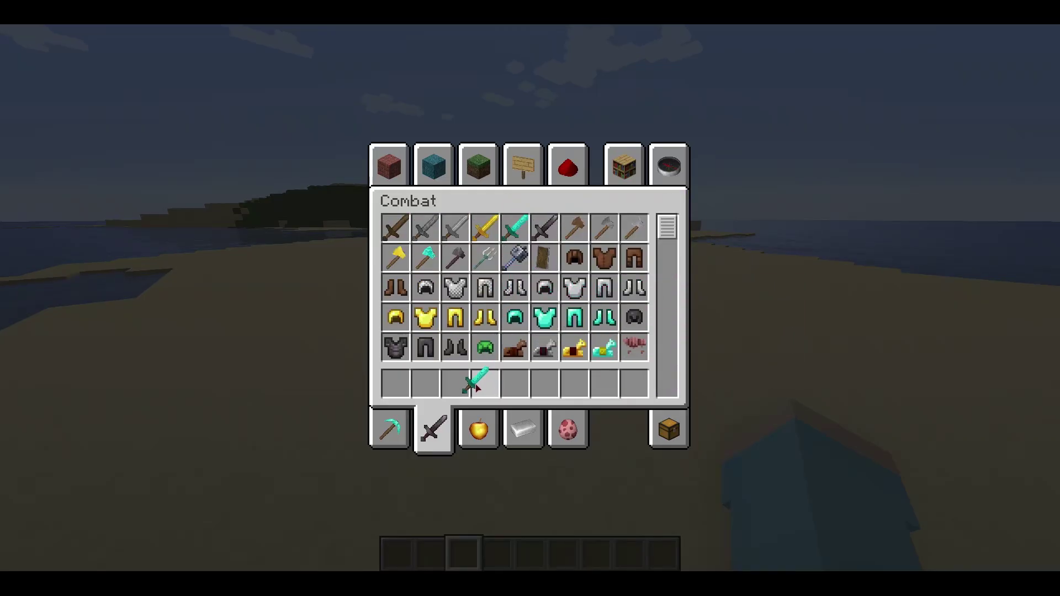
pyautogui.click(481, 382)
pyautogui.press('e')
# Reopen the Scene 0 editor with the /gui last-GUI command
pyautogui.press('/')
pyautogui.write('gui')
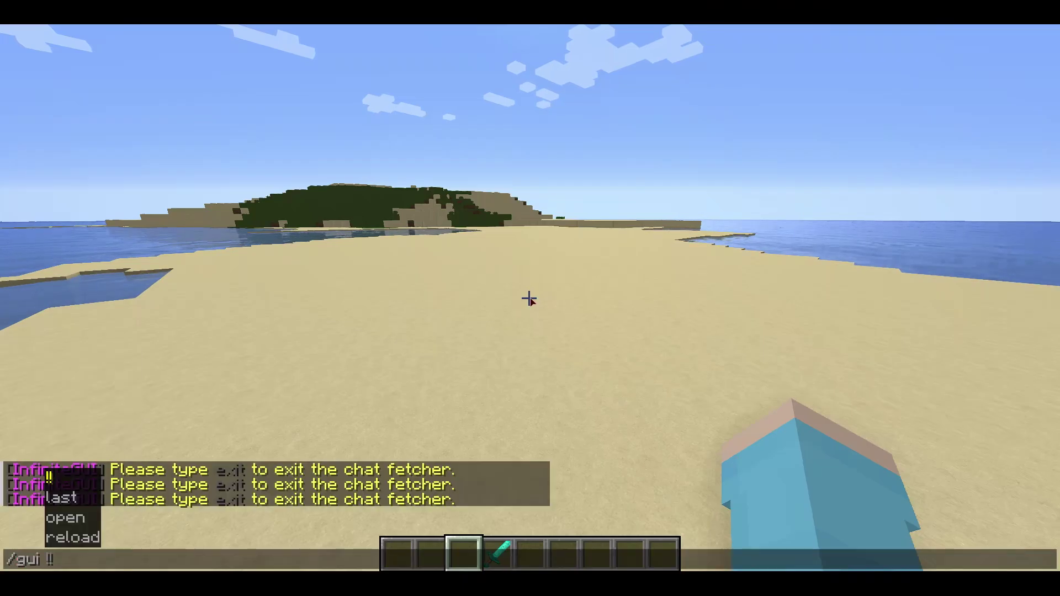
pyautogui.press('Tab')
pyautogui.press('Return')
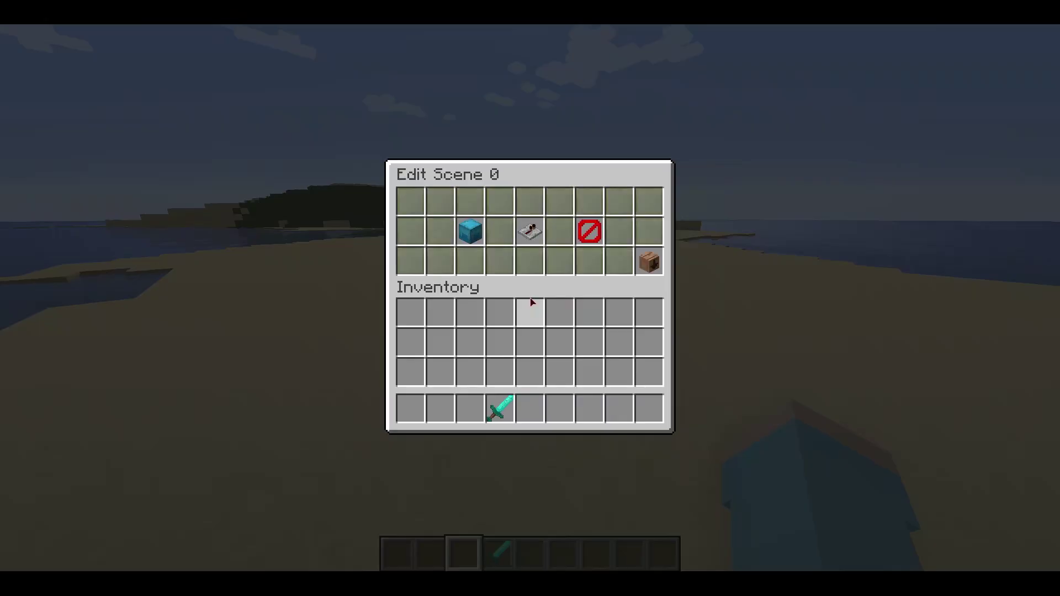
# Place the hotbar diamond sword into Scene 0's third row and open its item options
pyautogui.click(470, 231)
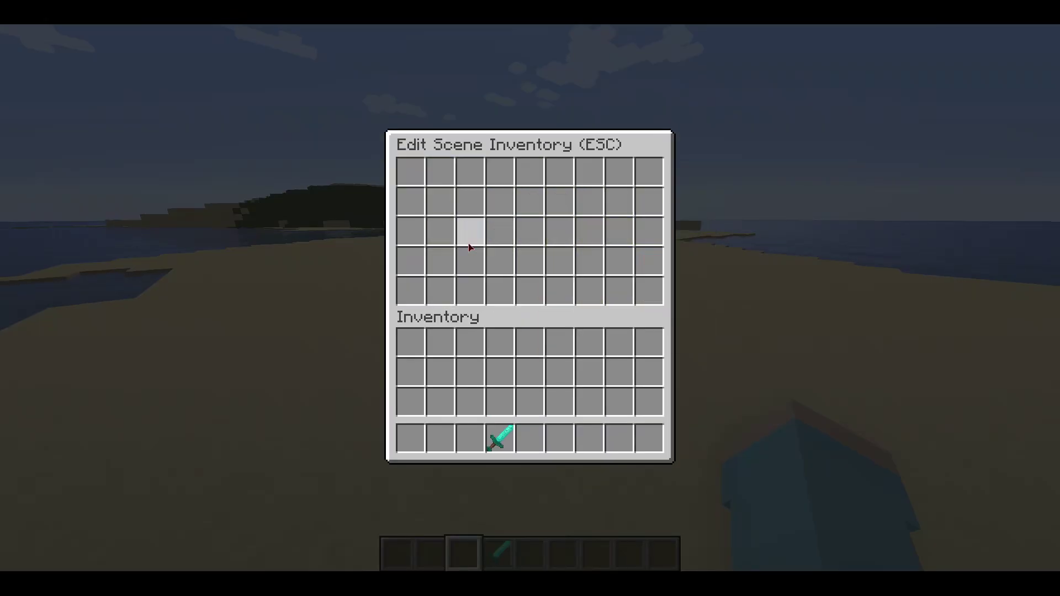
pyautogui.click(500, 436)
pyautogui.click(527, 231)
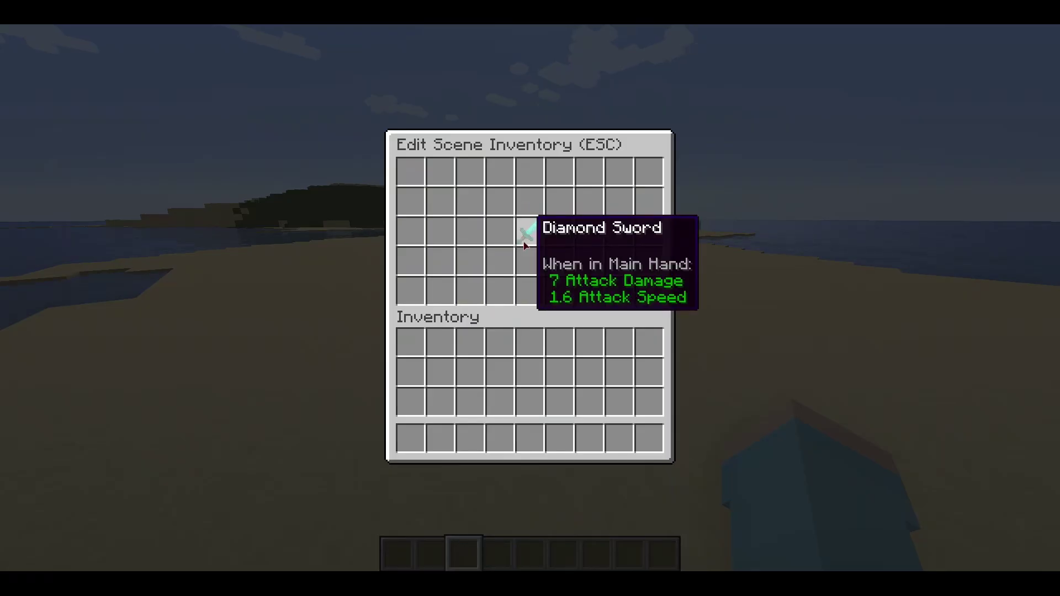
pyautogui.rightClick(527, 232)
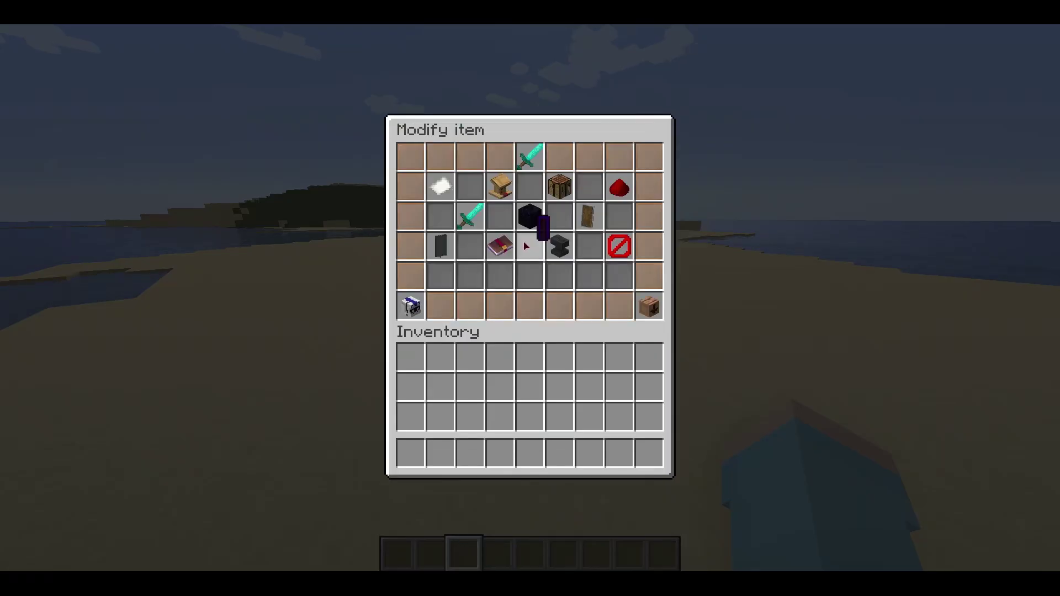
# Clone the sword into the two slots beside it, giving three swords in a row
pyautogui.click(414, 314)
pyautogui.click(467, 235)
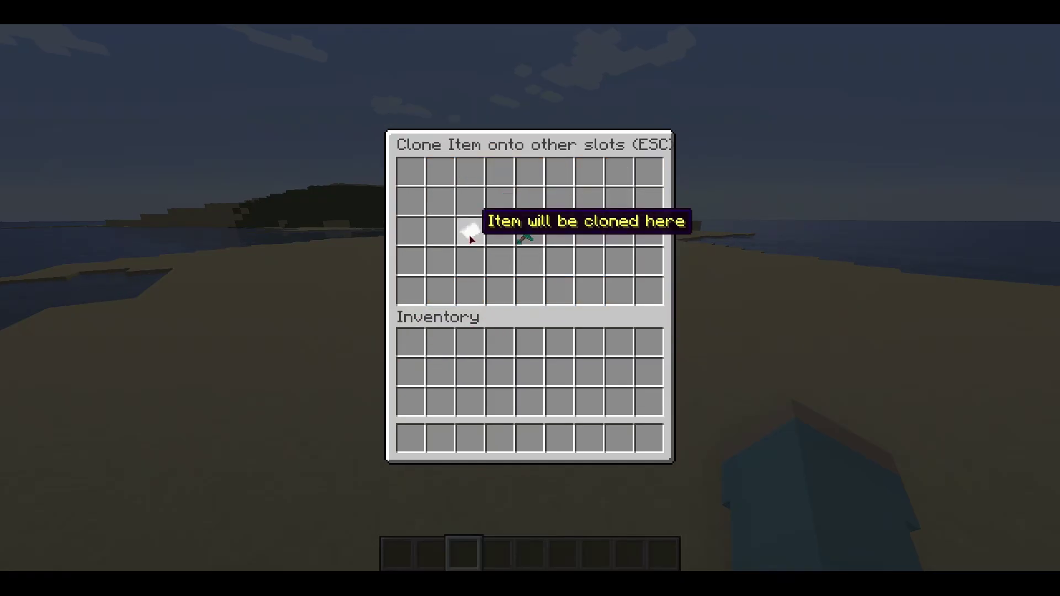
pyautogui.click(587, 237)
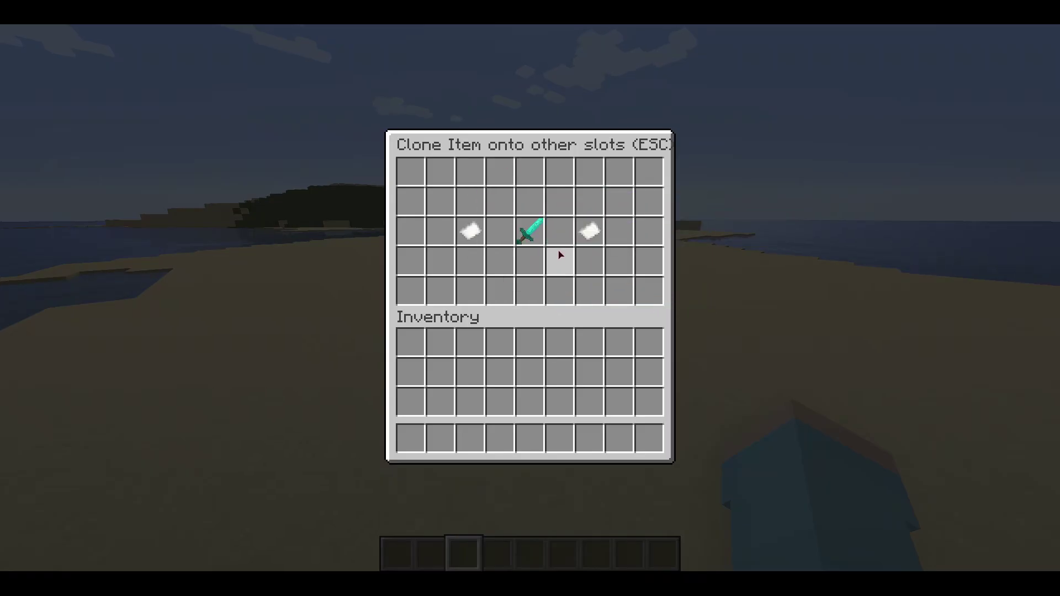
pyautogui.press('Escape')
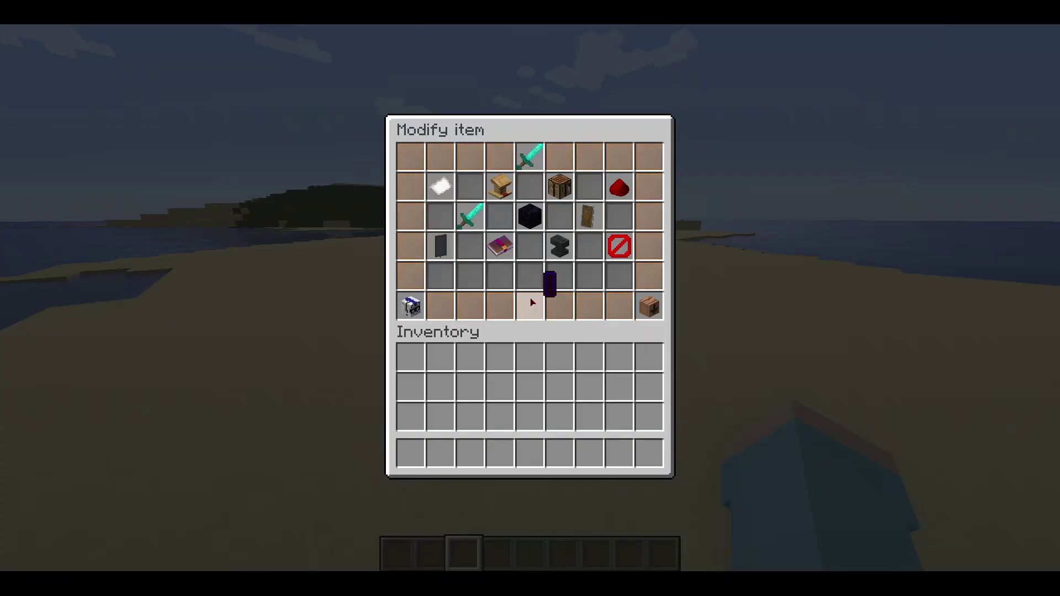
pyautogui.click(640, 307)
pyautogui.click(530, 230)
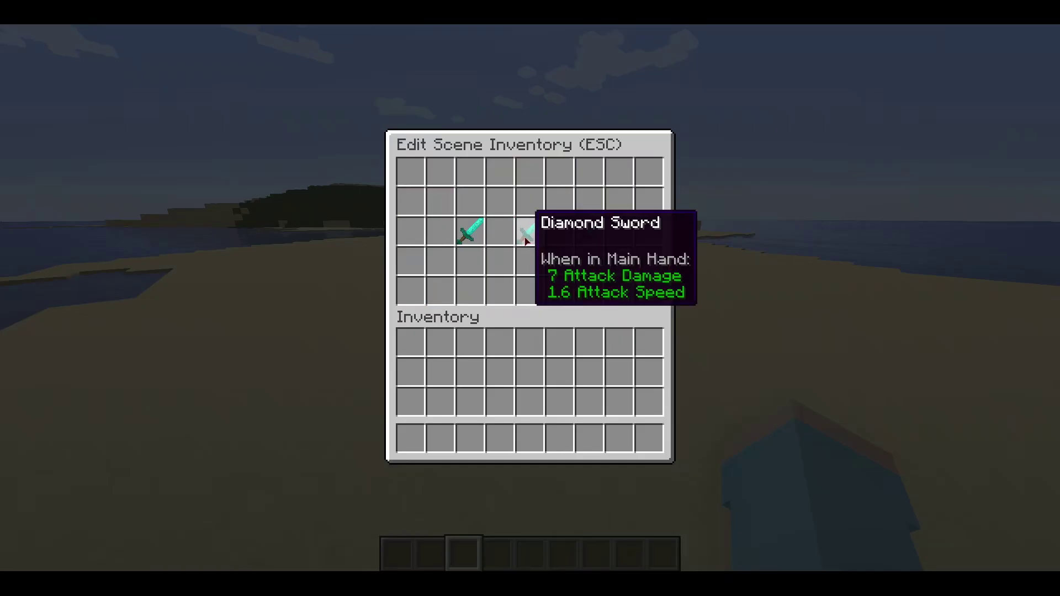
pyautogui.click(587, 231)
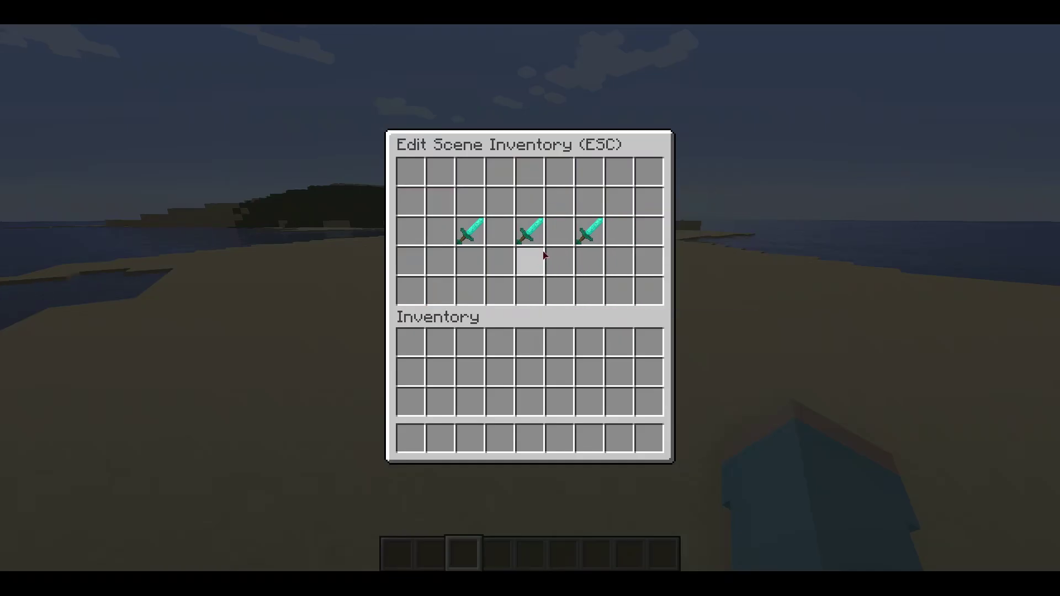
pyautogui.press('Escape')
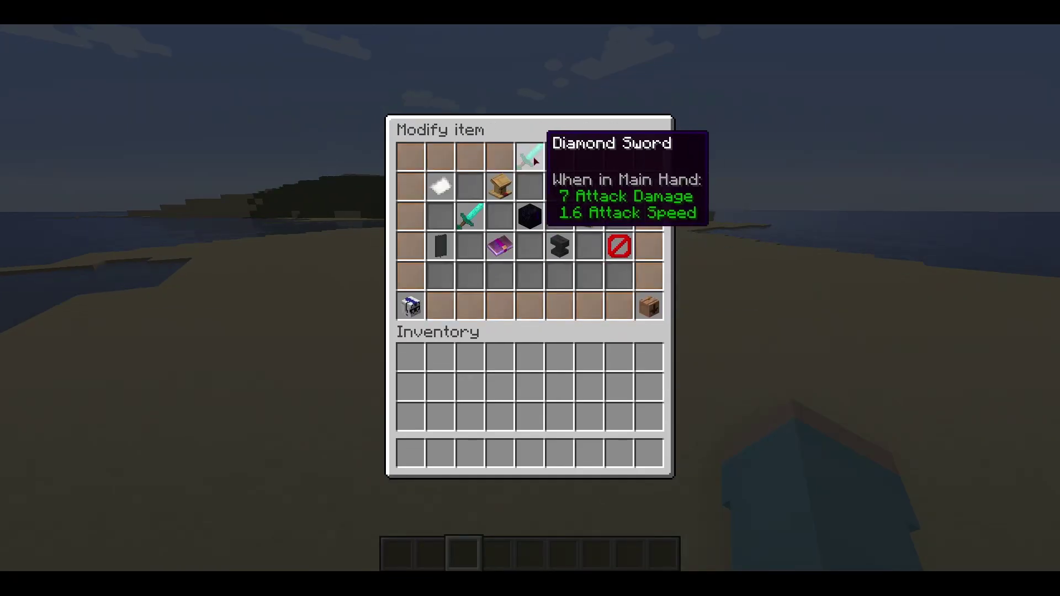
# Rename the diamond sword to '&cSuper Special Sword' so it shows in red
pyautogui.click(525, 159)
pyautogui.click(441, 188)
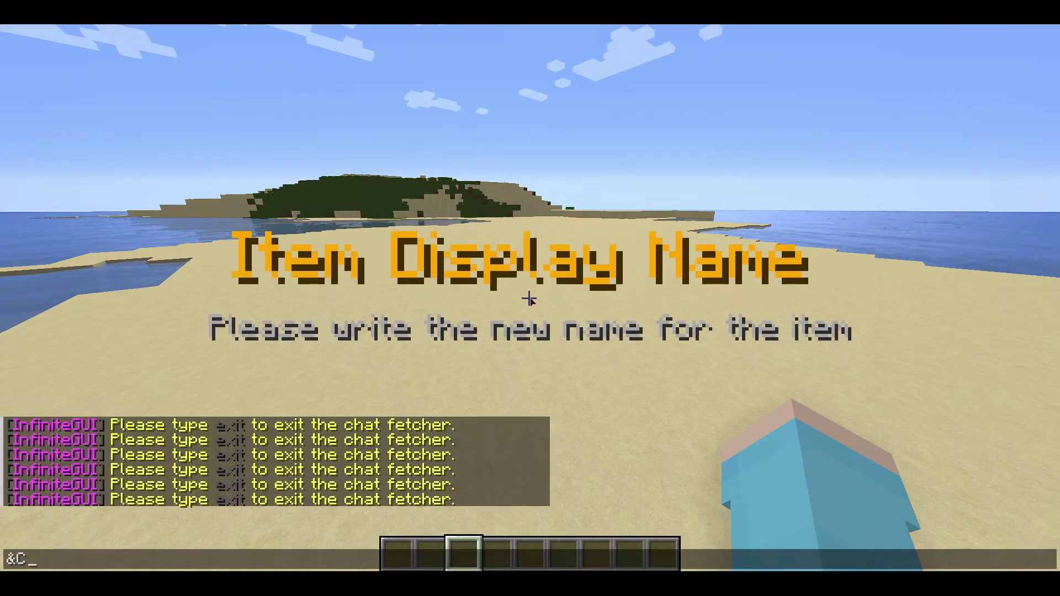
pyautogui.write('&cS')
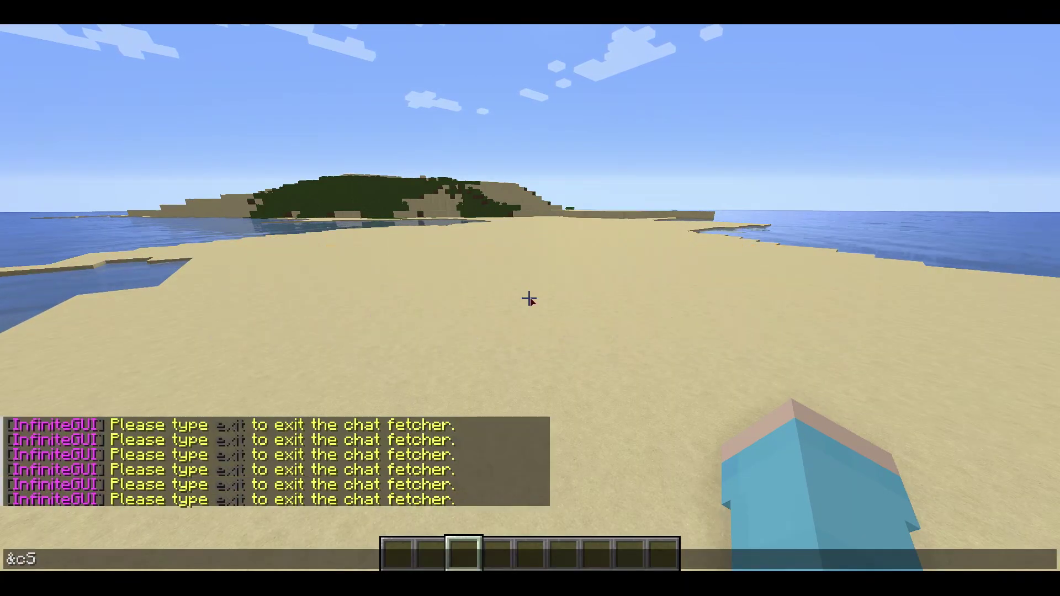
pyautogui.write('uper Special Sword')
pyautogui.press('Return')
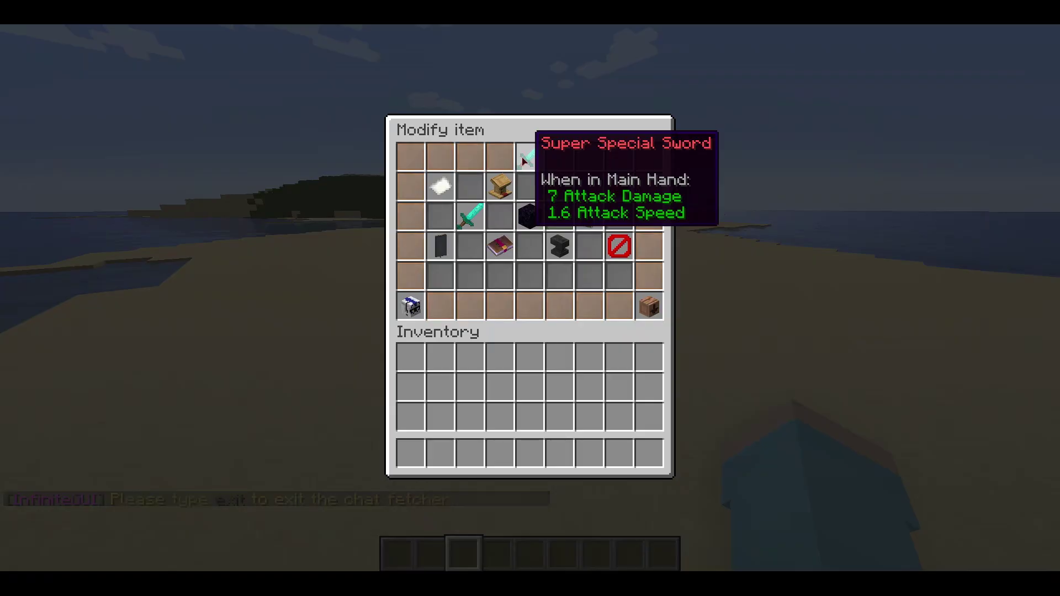
# Add Density, Curse of Binding and Wind Burst enchantments at level 1
pyautogui.click(504, 247)
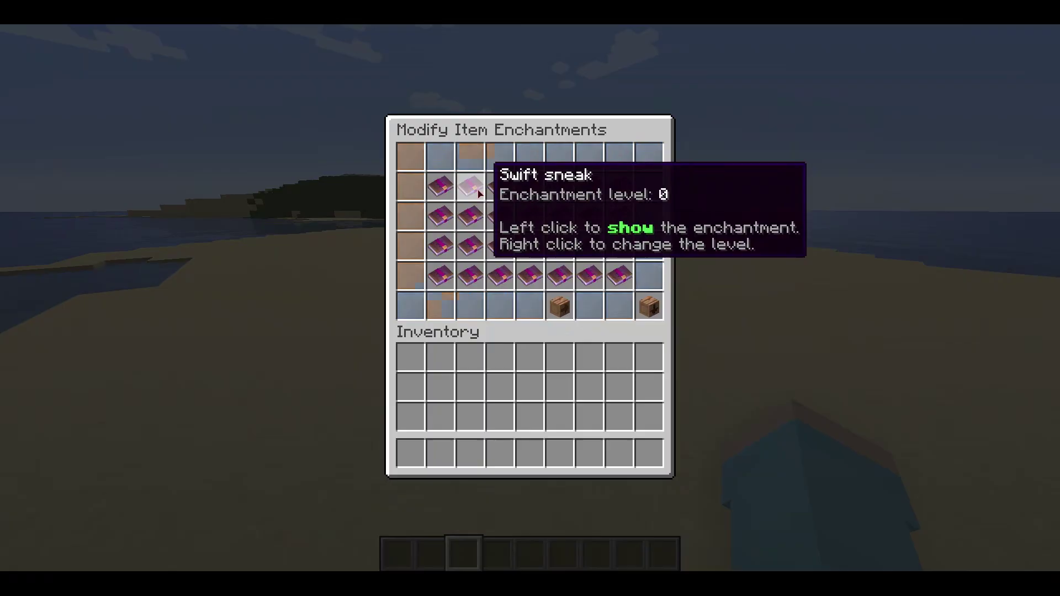
pyautogui.click(448, 191)
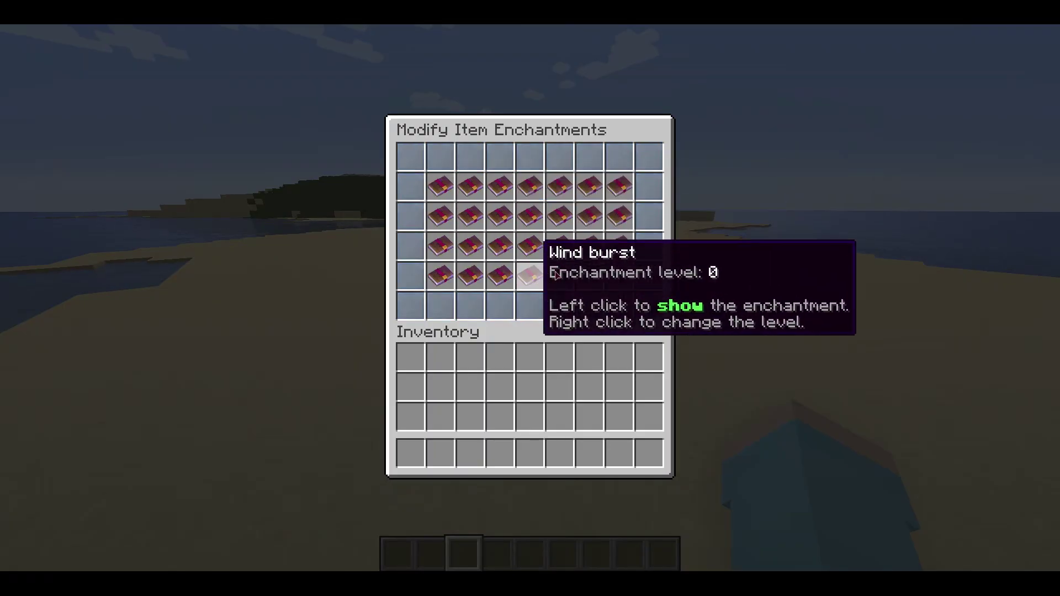
pyautogui.click(507, 262)
pyautogui.click(521, 282)
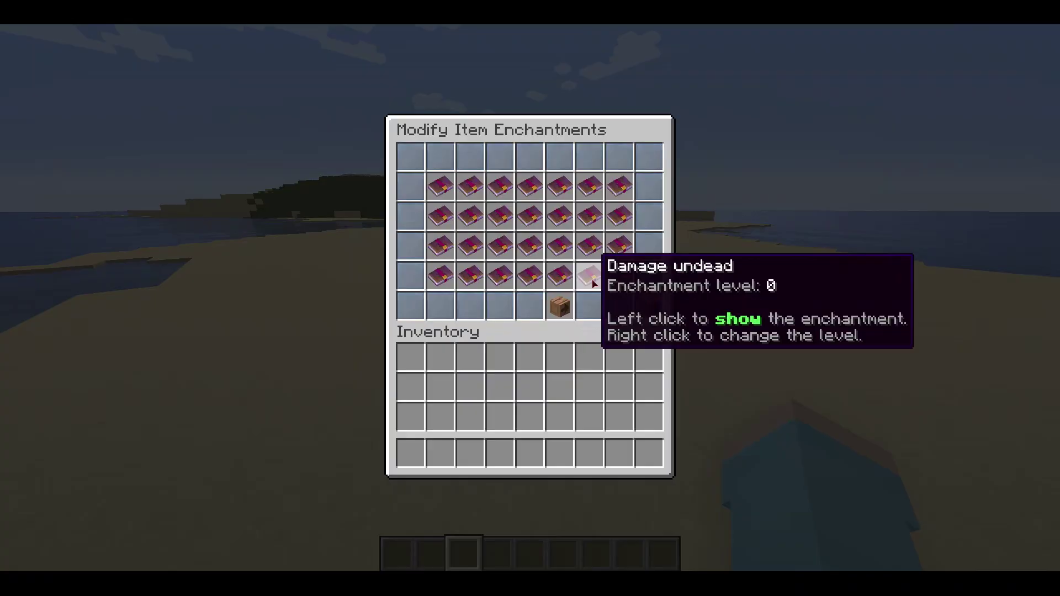
# Add Arrow Knockback, Loot Bonus Blocks, Fire Aspect, Protection Explosions and others at level 1
pyautogui.click(586, 278)
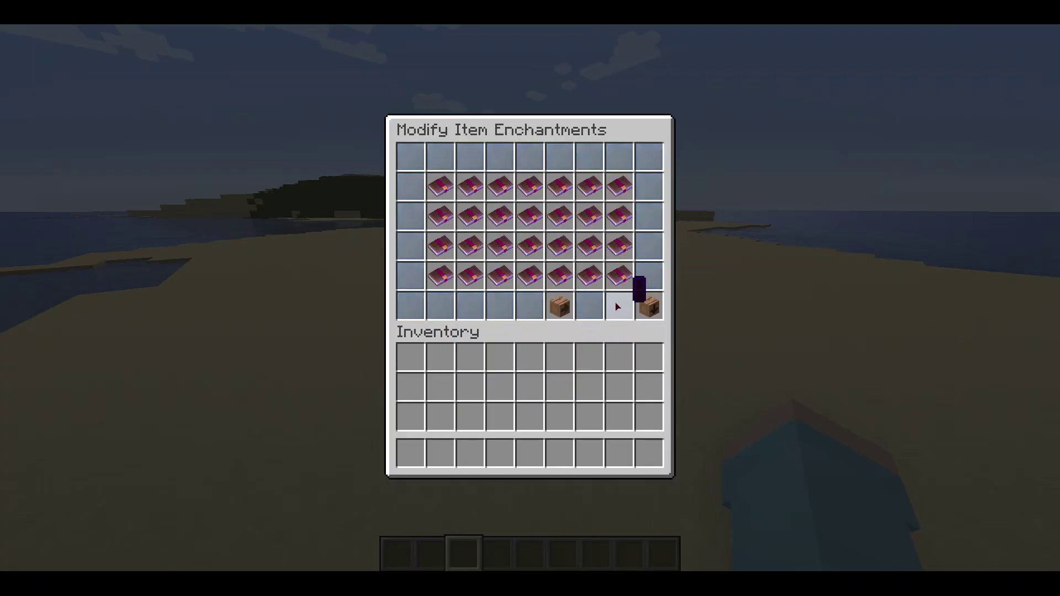
pyautogui.click(504, 213)
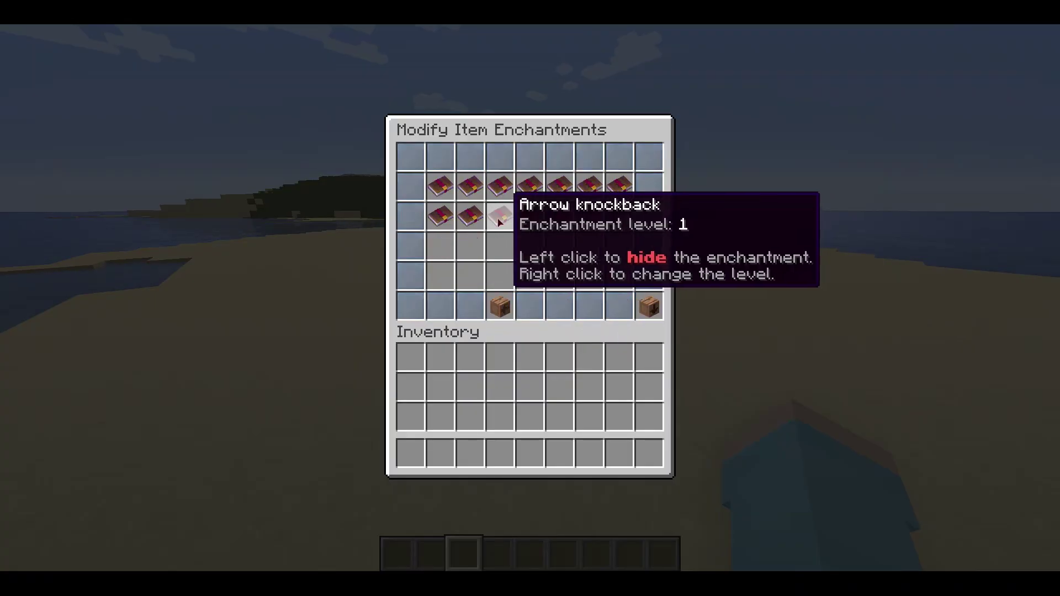
pyautogui.click(466, 202)
pyautogui.click(469, 215)
pyautogui.click(563, 216)
pyautogui.click(584, 228)
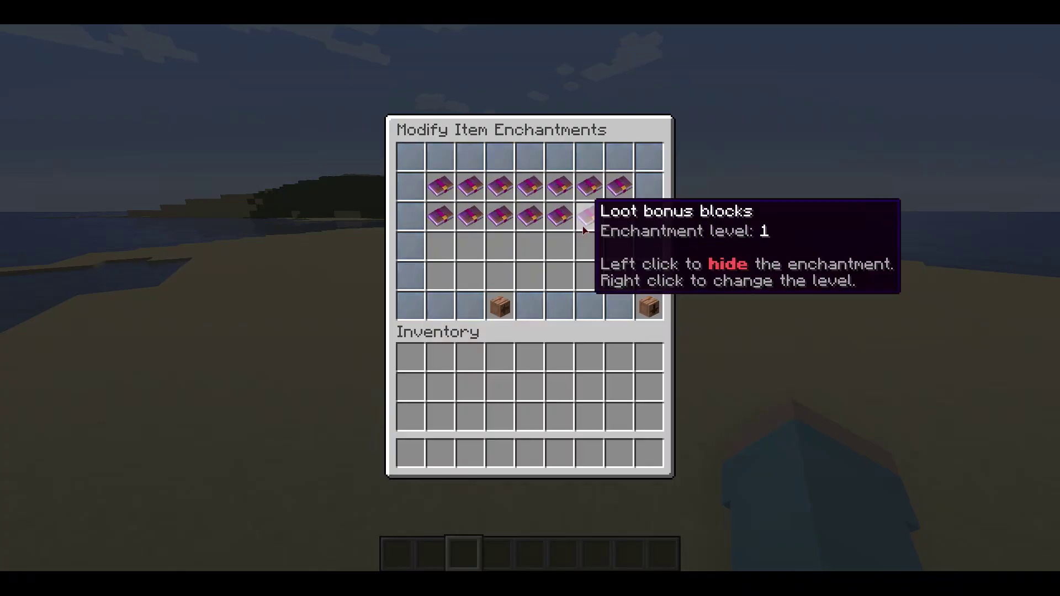
pyautogui.click(590, 185)
pyautogui.click(538, 189)
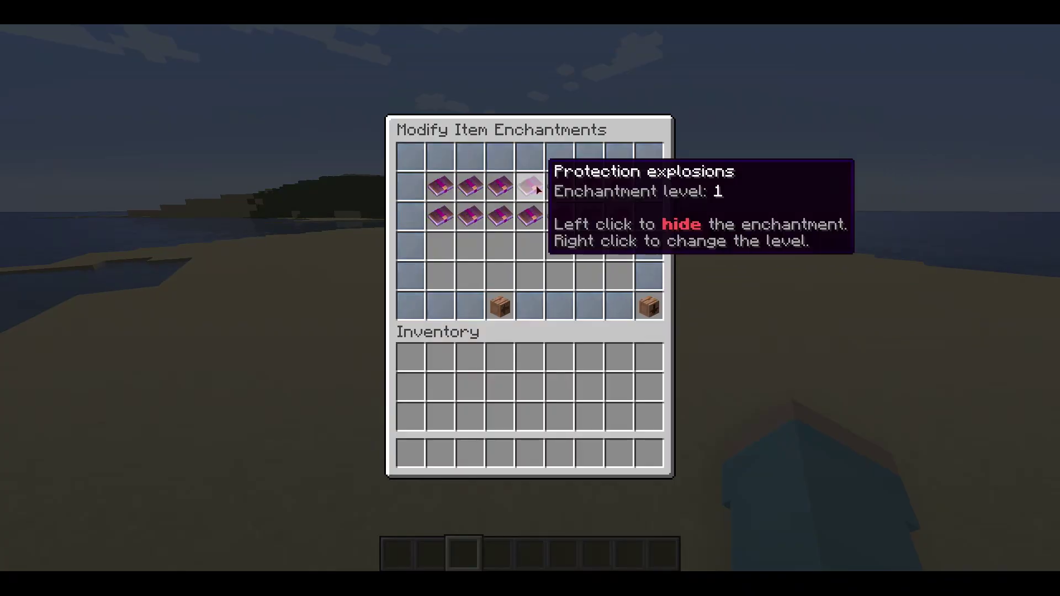
pyautogui.click(500, 306)
pyautogui.click(648, 307)
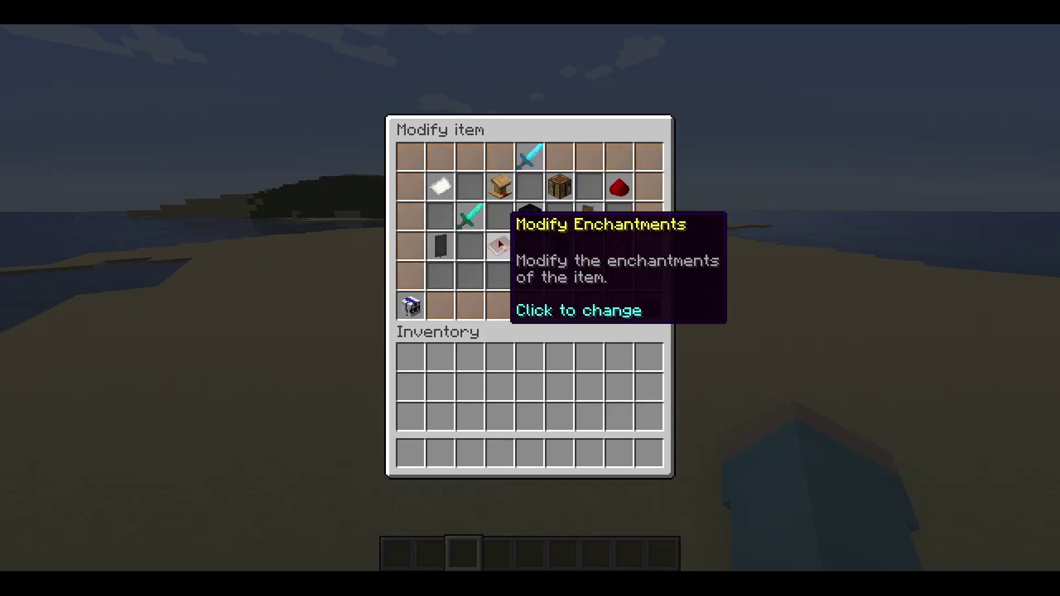
# Enable Hide Attributes on the sword, then reopen the middle sword's item settings
pyautogui.click(447, 246)
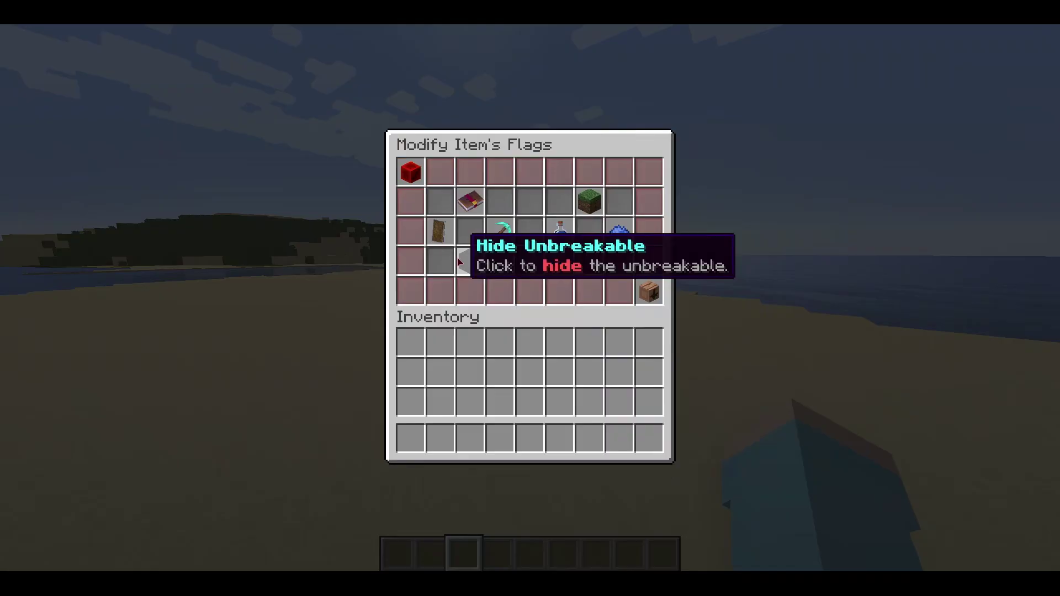
pyautogui.click(434, 234)
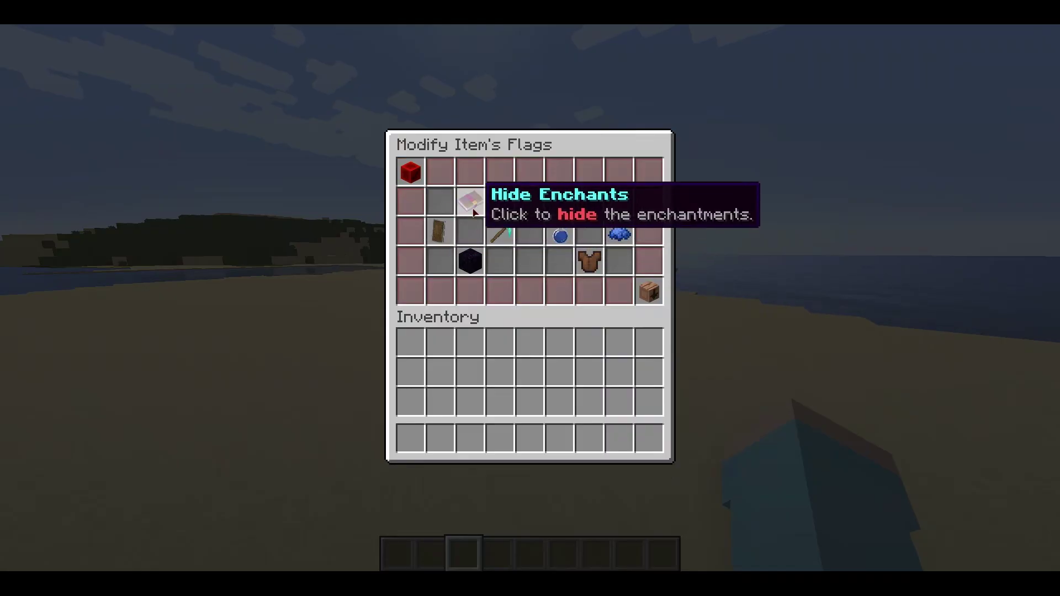
pyautogui.click(660, 295)
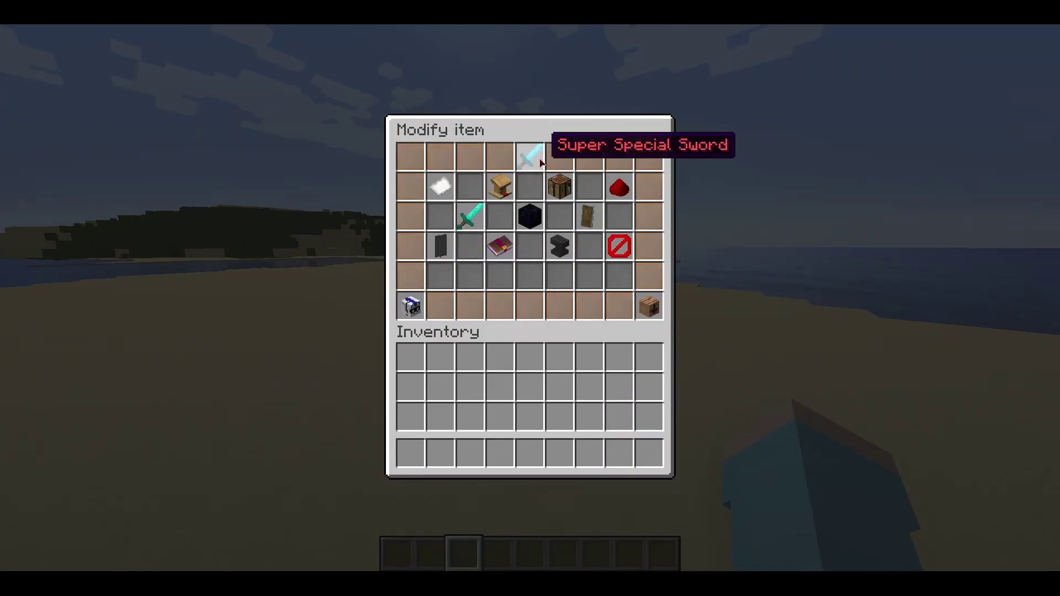
pyautogui.click(654, 304)
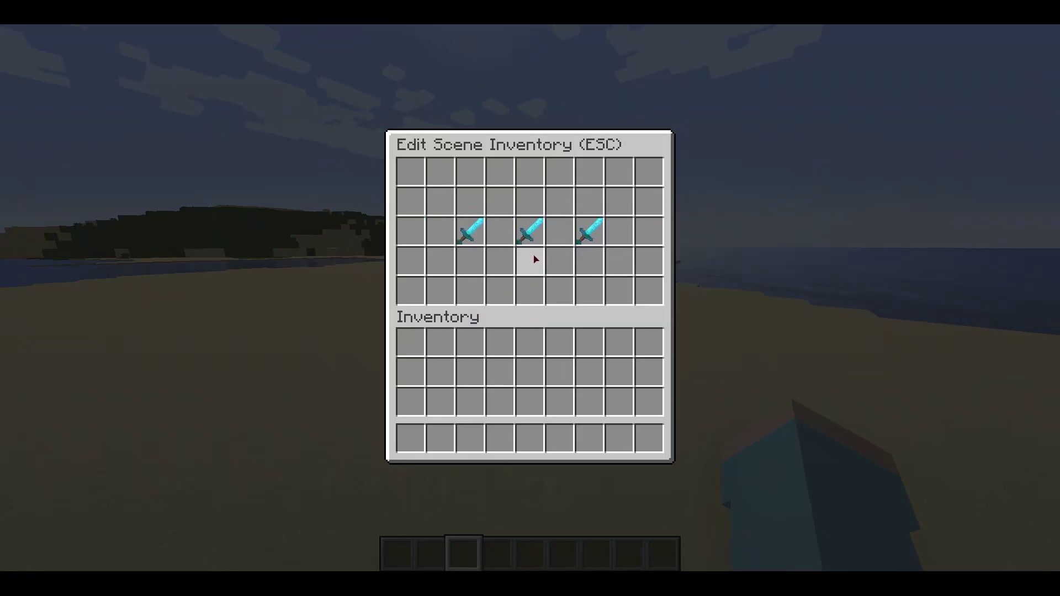
pyautogui.click(530, 230)
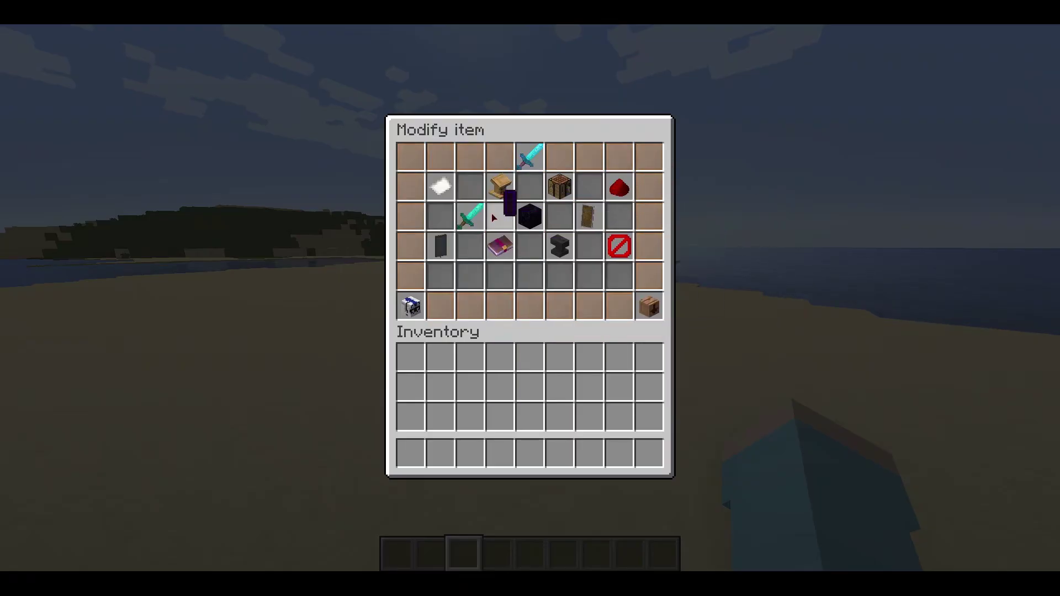
# Add grey lore lines 'This is a super custom sword' and 'You can get custom damage!'
pyautogui.click(500, 186)
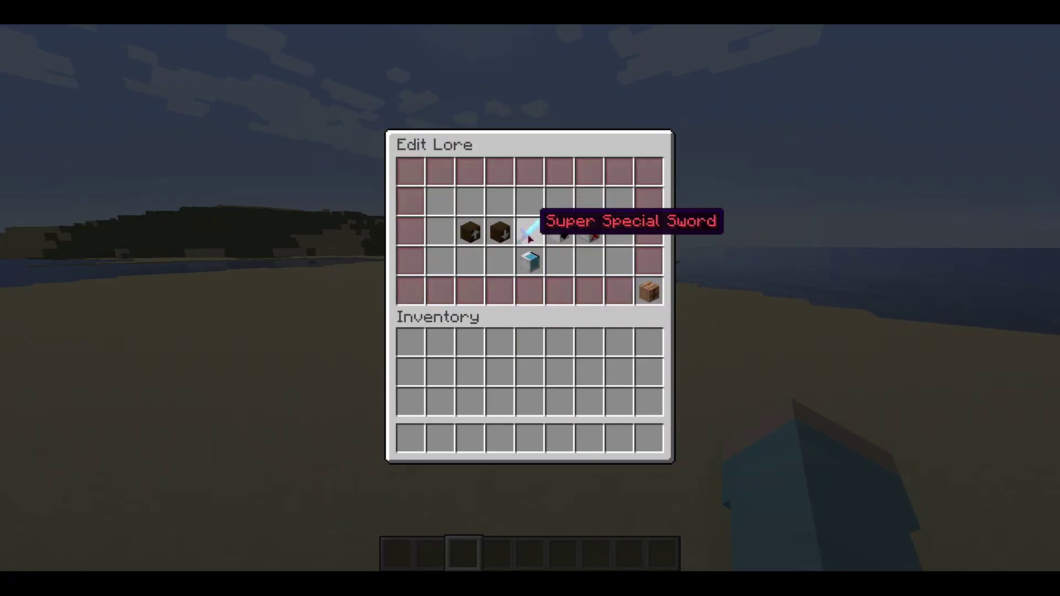
pyautogui.click(561, 238)
pyautogui.press('t')
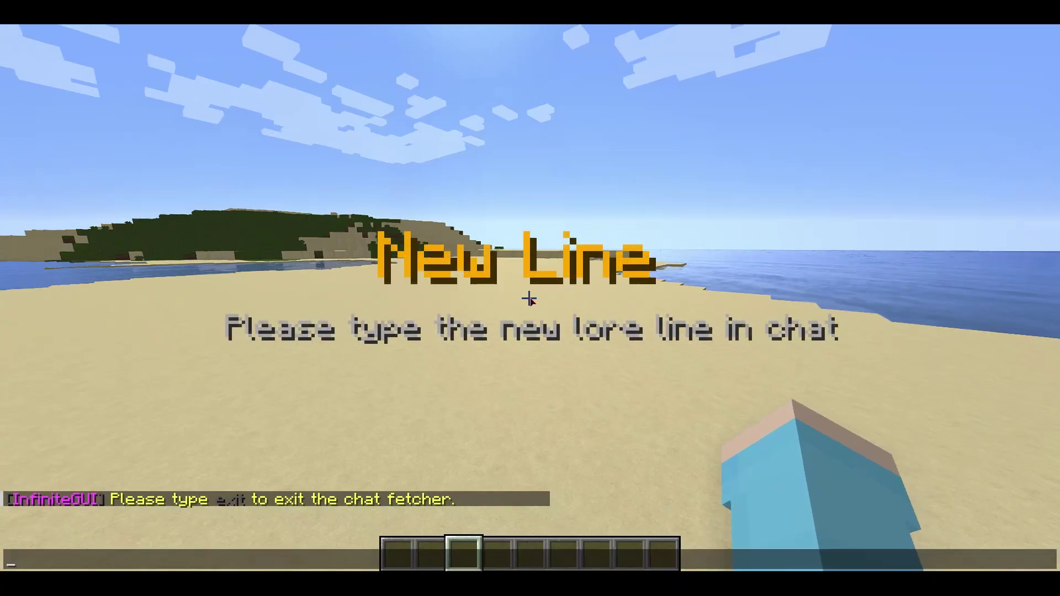
pyautogui.press('Escape')
pyautogui.click(560, 238)
pyautogui.write('t&7')
pyautogui.write('This is a super custom')
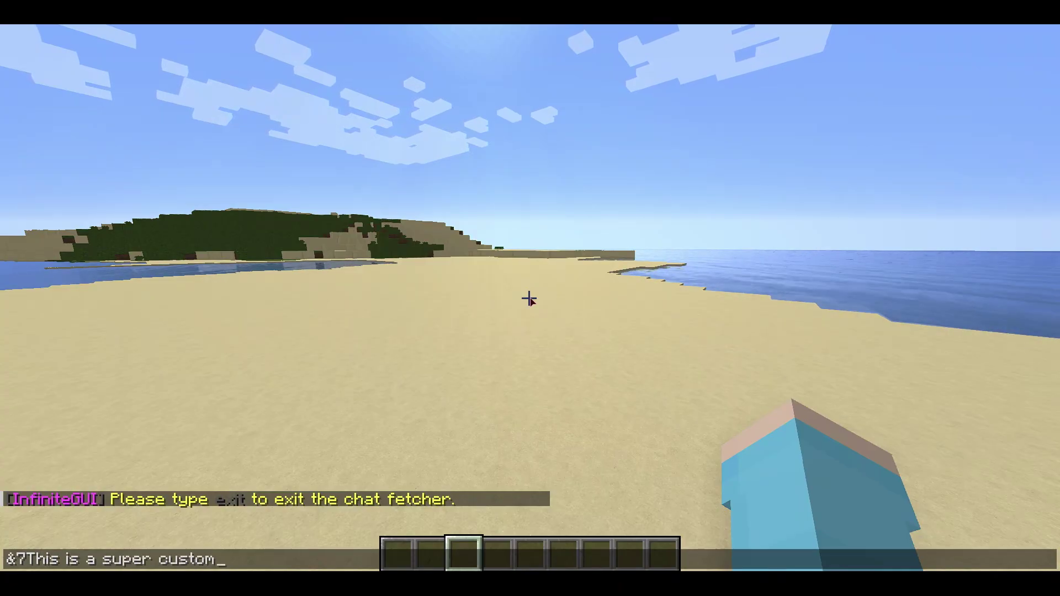
pyautogui.write(' sword')
pyautogui.press('Return')
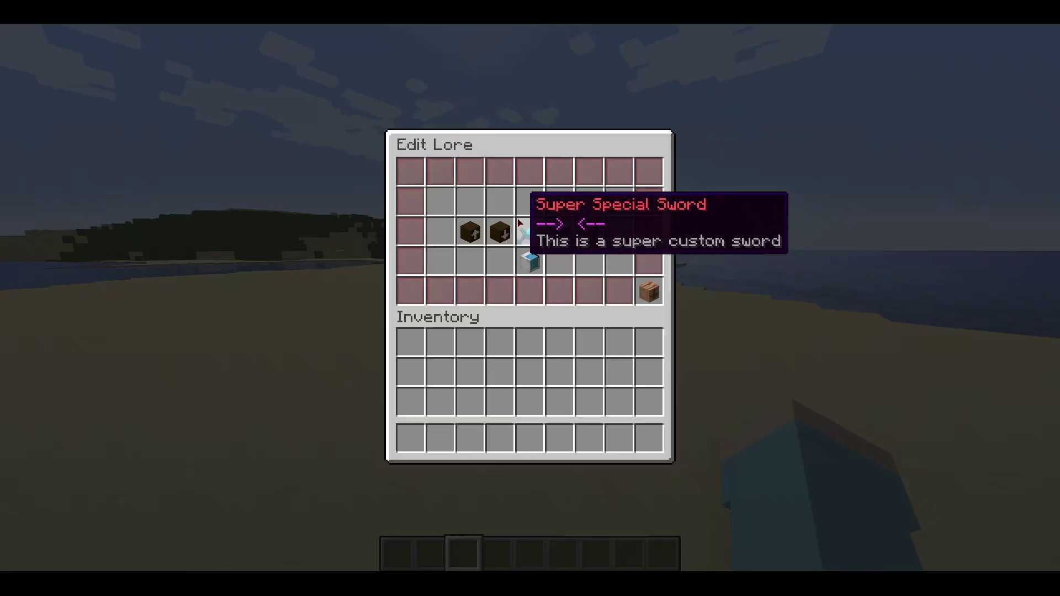
pyautogui.click(558, 230)
pyautogui.press('BackSpace')
pyautogui.press('BackSpace')
pyautogui.write('&7You can')
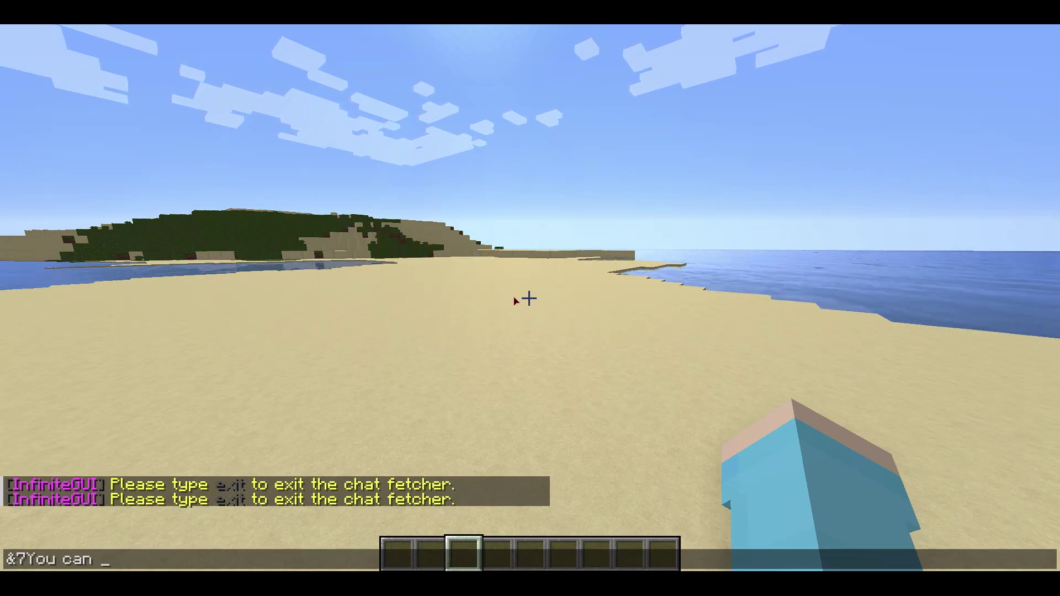
pyautogui.write(' get custom damage!')
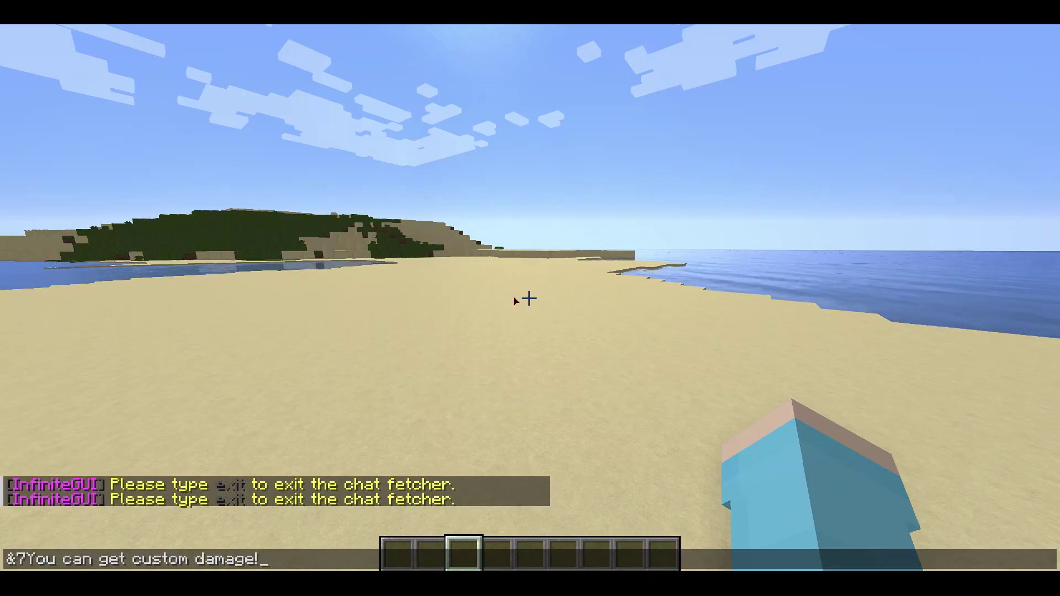
pyautogui.press('Return')
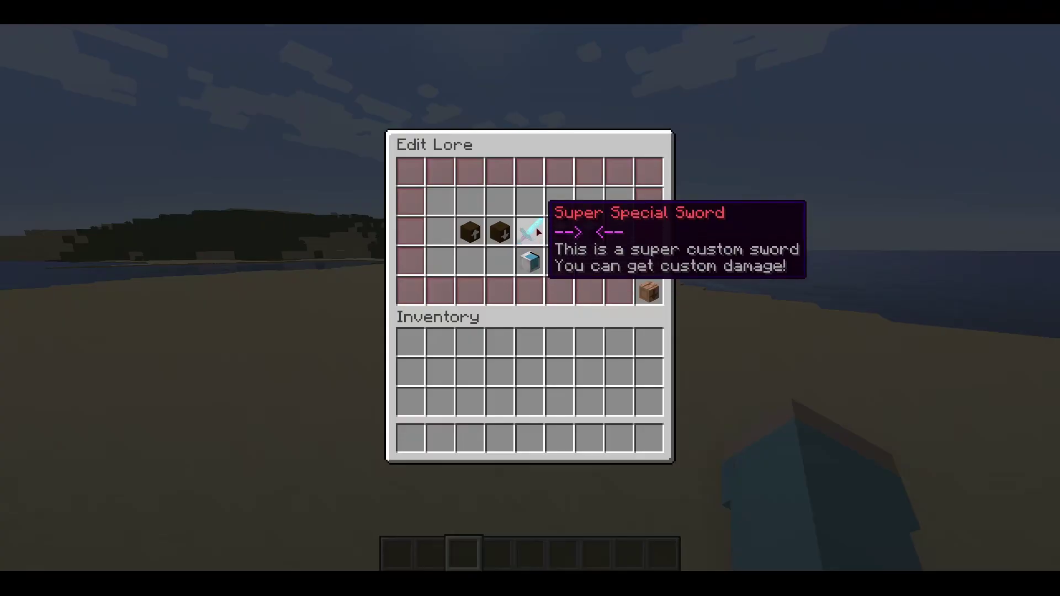
# Add a blank '&r' lore line and a red '&cLeft click to damage!' line
pyautogui.click(555, 229)
pyautogui.press('t')
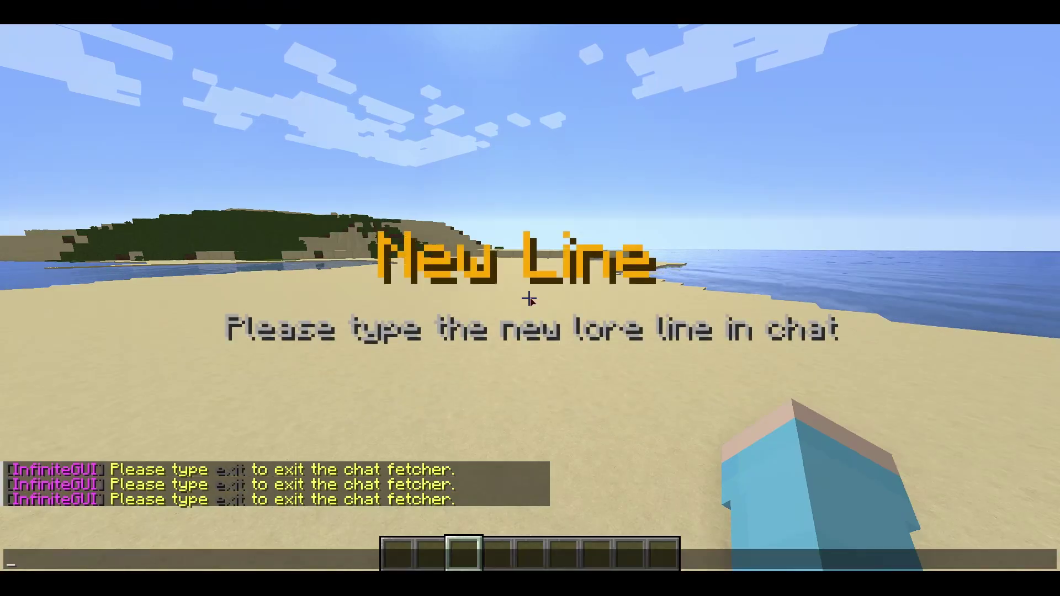
pyautogui.write('&r')
pyautogui.press('Return')
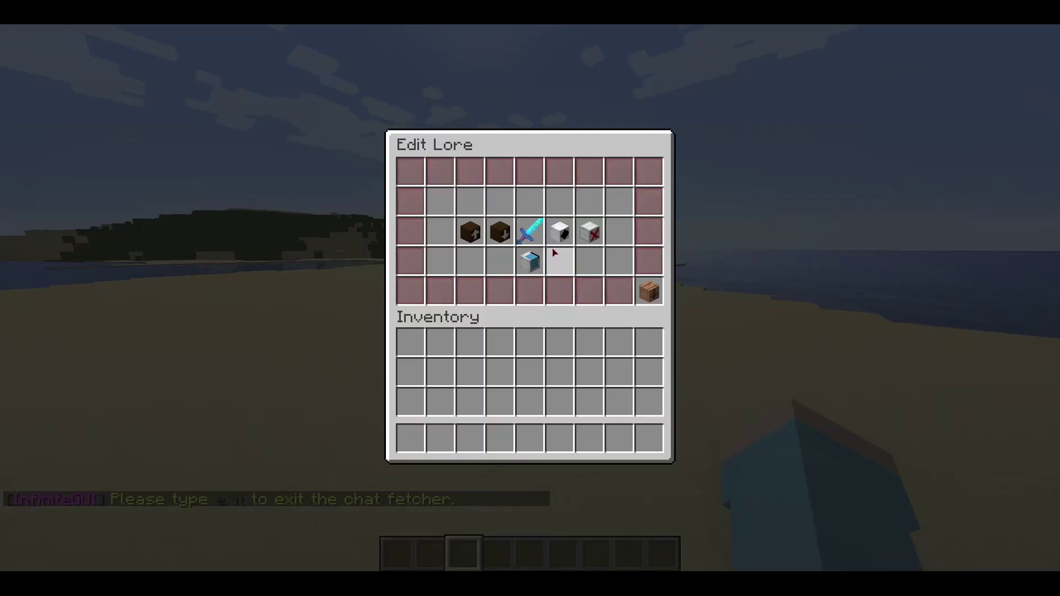
pyautogui.click(549, 226)
pyautogui.write('&cLeft click to damage!')
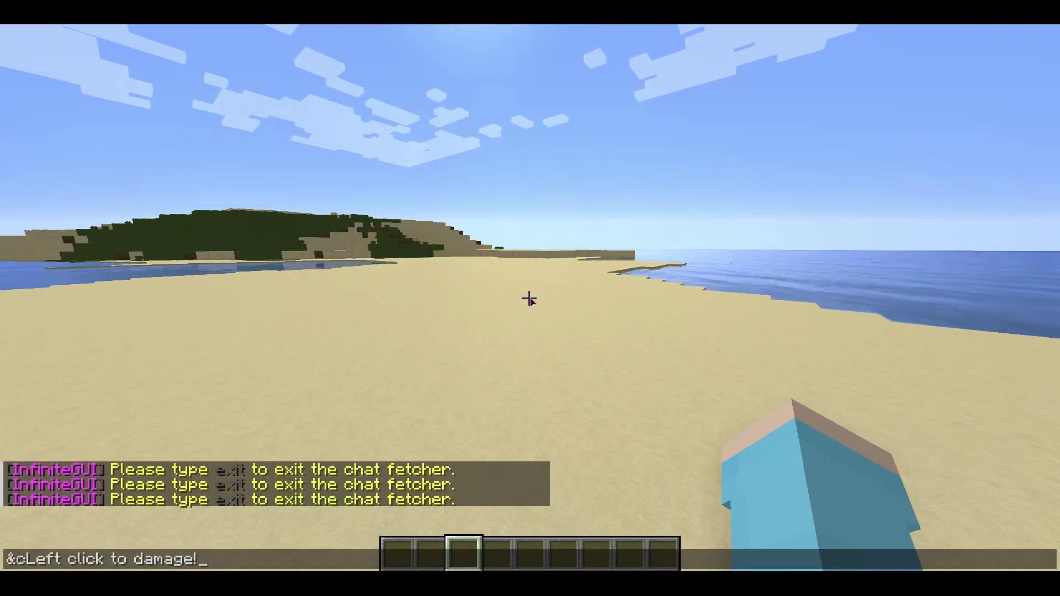
pyautogui.press('Return')
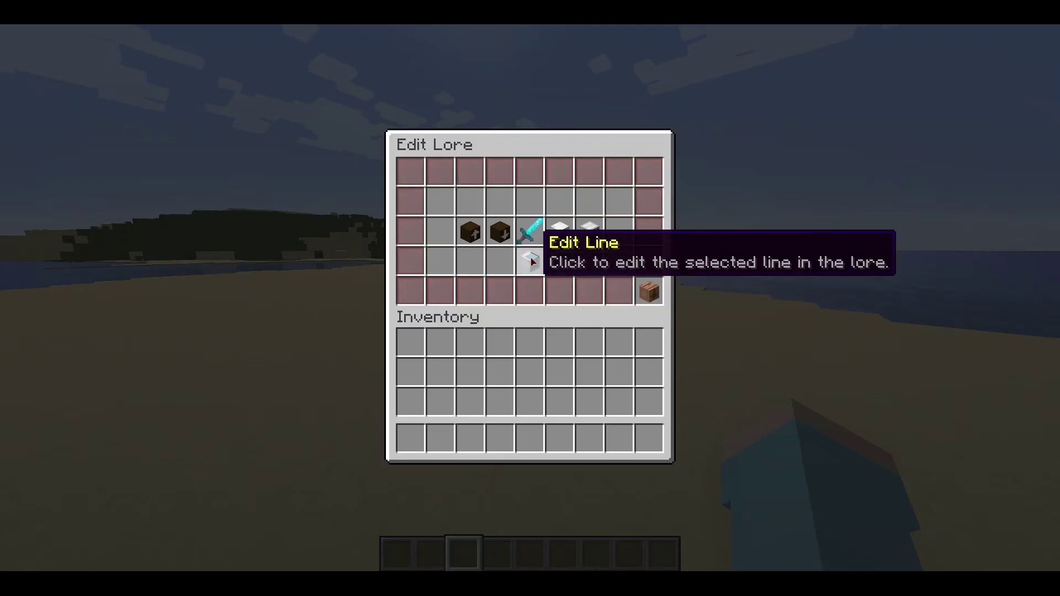
pyautogui.click(649, 291)
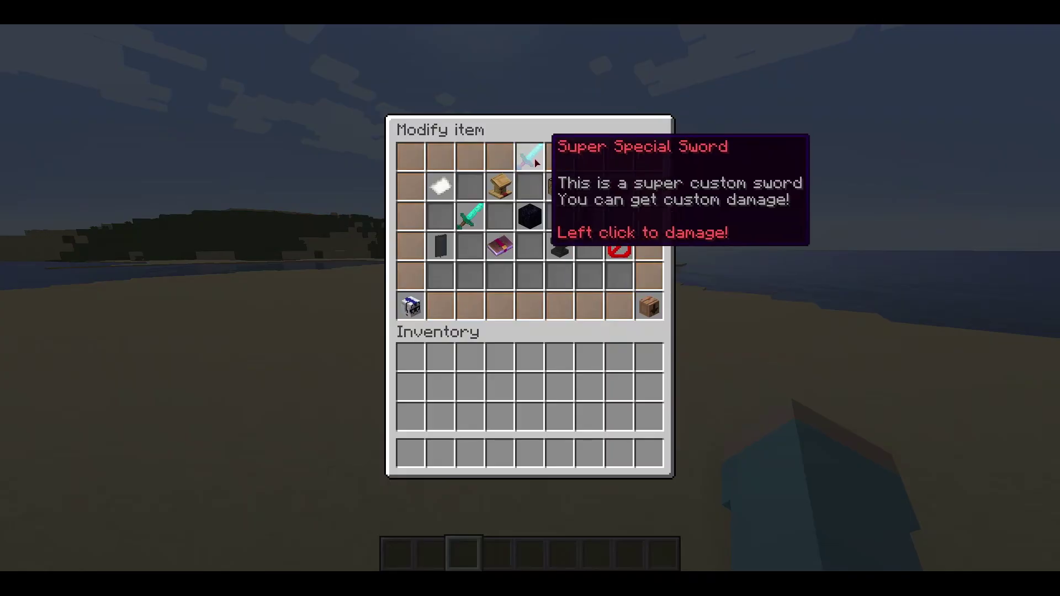
# Go back to the sword's settings and search item types for 'diamond' to pick the diamond sword
pyautogui.click(648, 306)
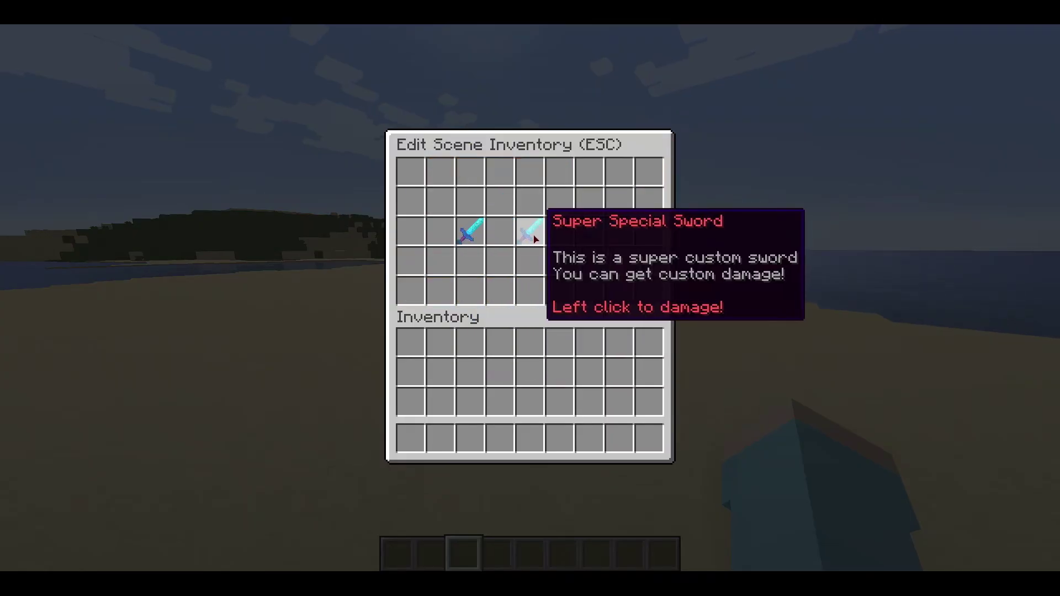
pyautogui.click(532, 235)
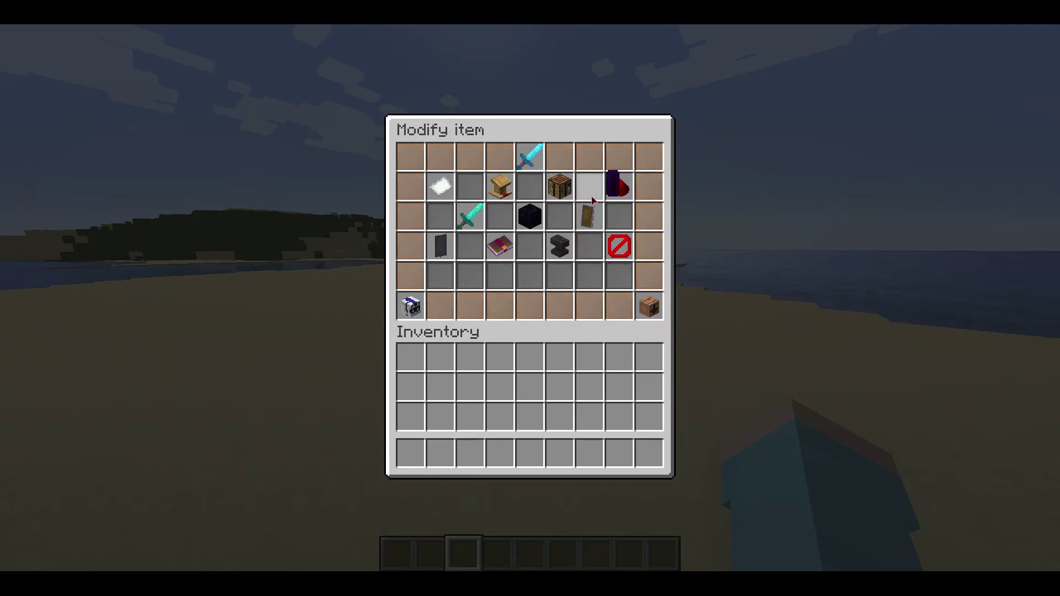
pyautogui.click(557, 192)
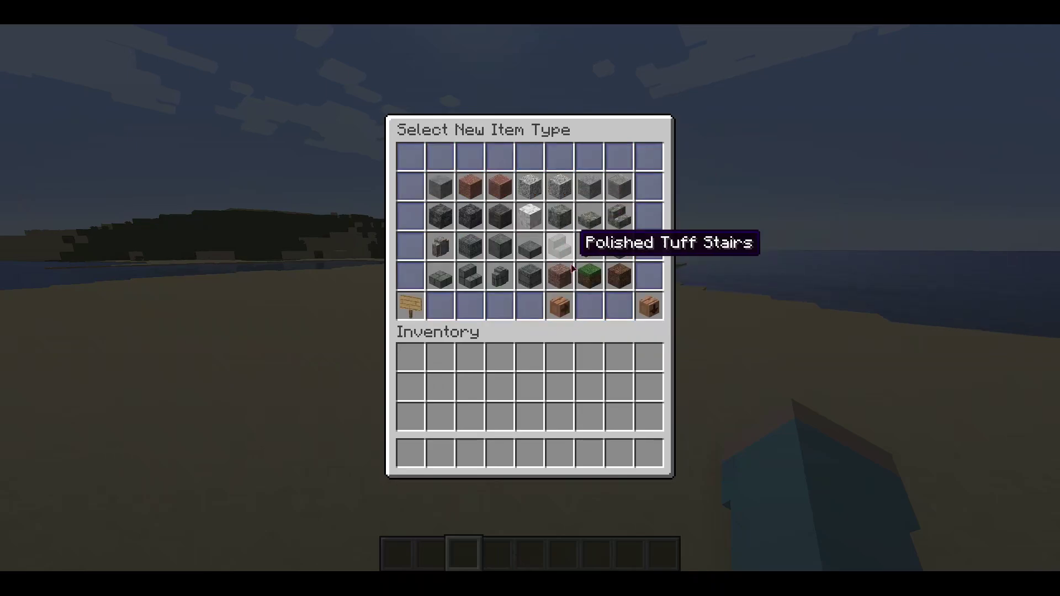
pyautogui.click(559, 305)
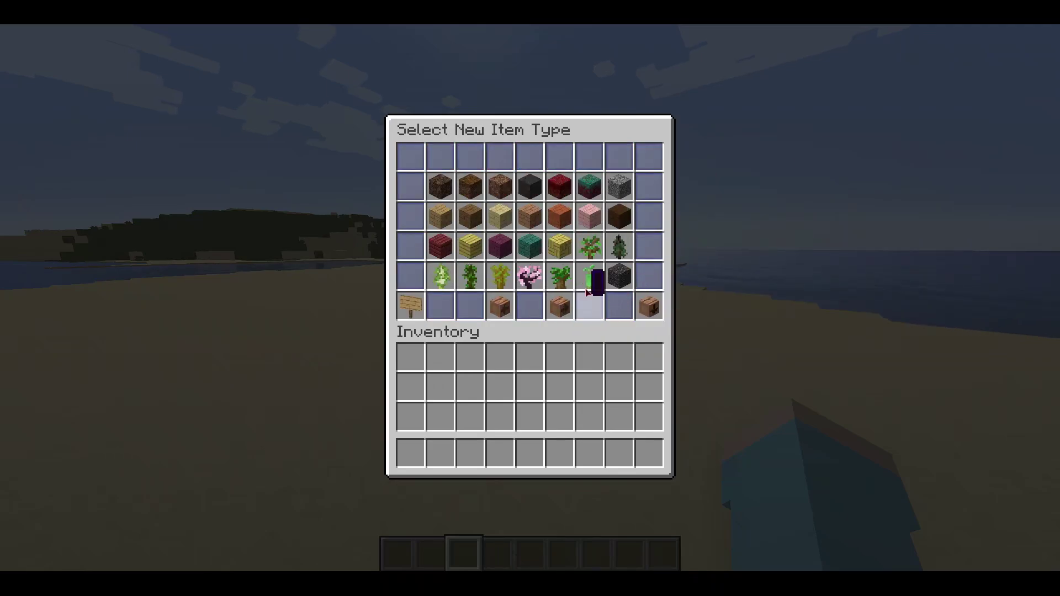
pyautogui.click(415, 311)
pyautogui.write('tdiamond')
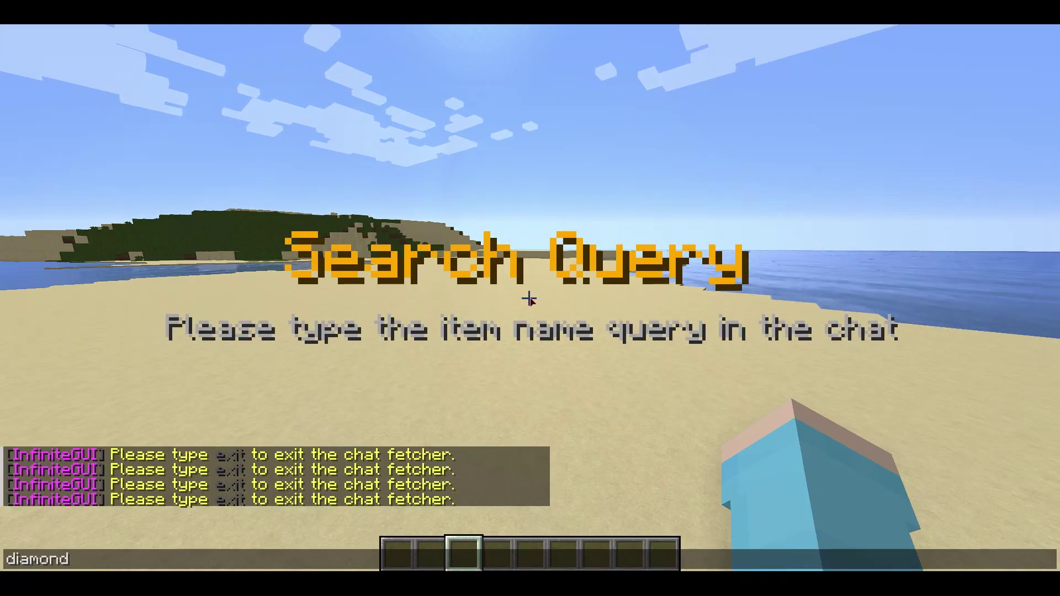
pyautogui.press('Return')
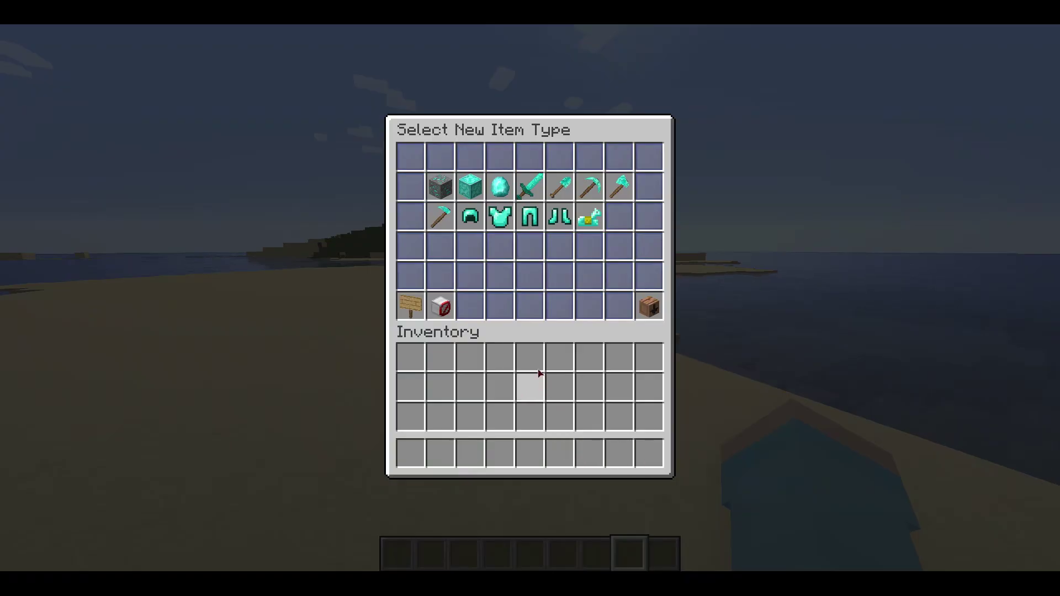
pyautogui.click(527, 191)
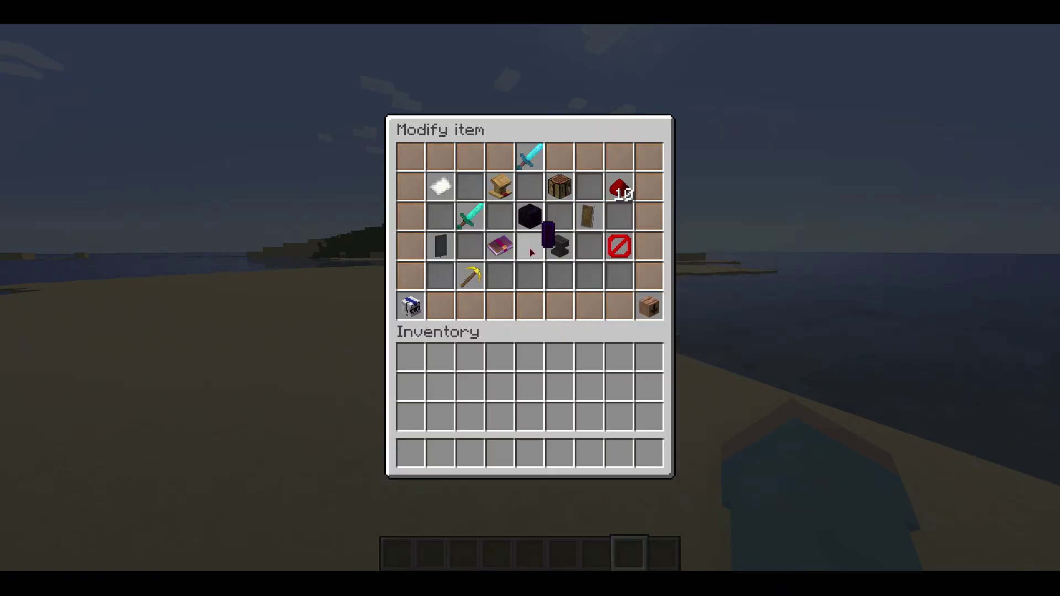
# Leave the sword's Unbreakable tag on and review its item flags
pyautogui.click(533, 221)
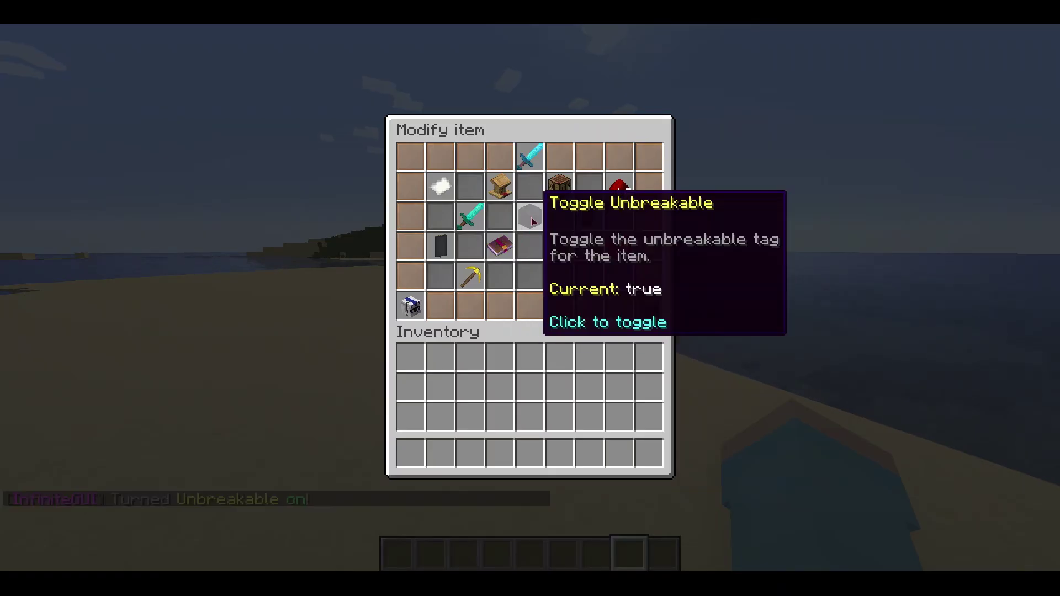
pyautogui.click(533, 222)
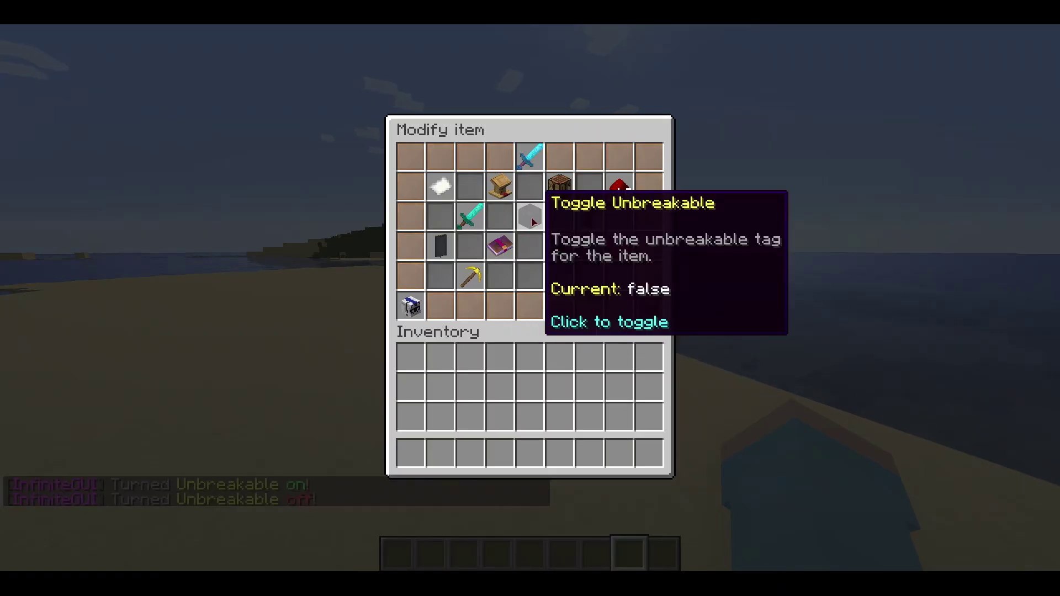
pyautogui.click(533, 222)
pyautogui.click(533, 222)
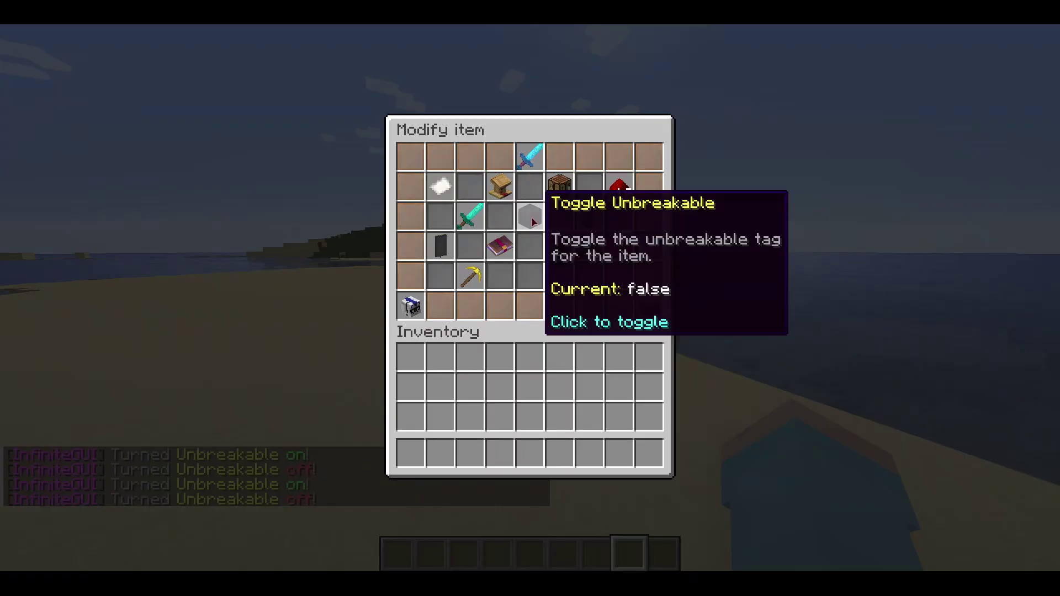
pyautogui.click(534, 221)
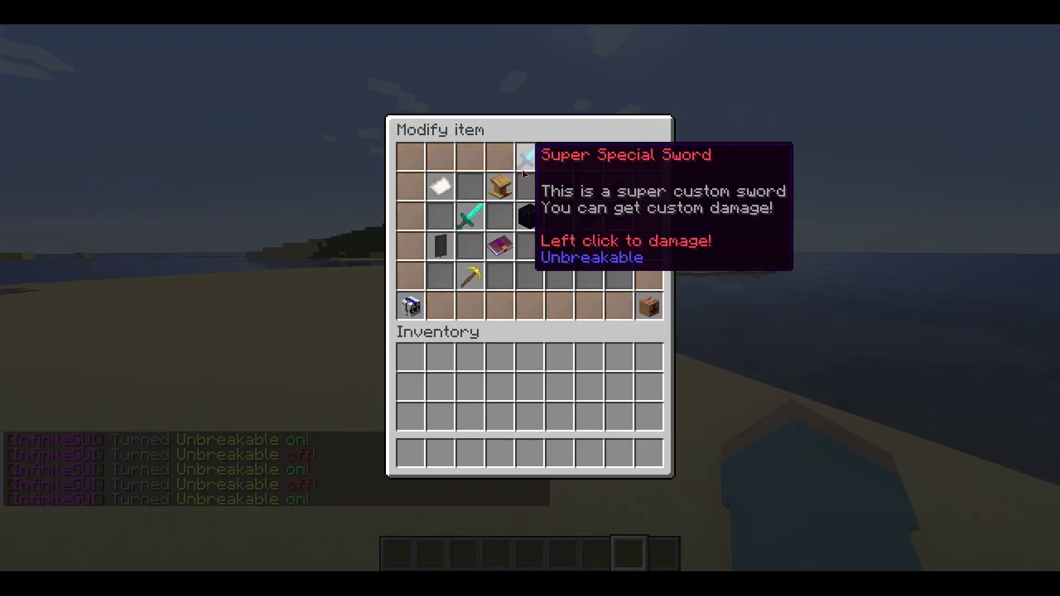
pyautogui.click(444, 249)
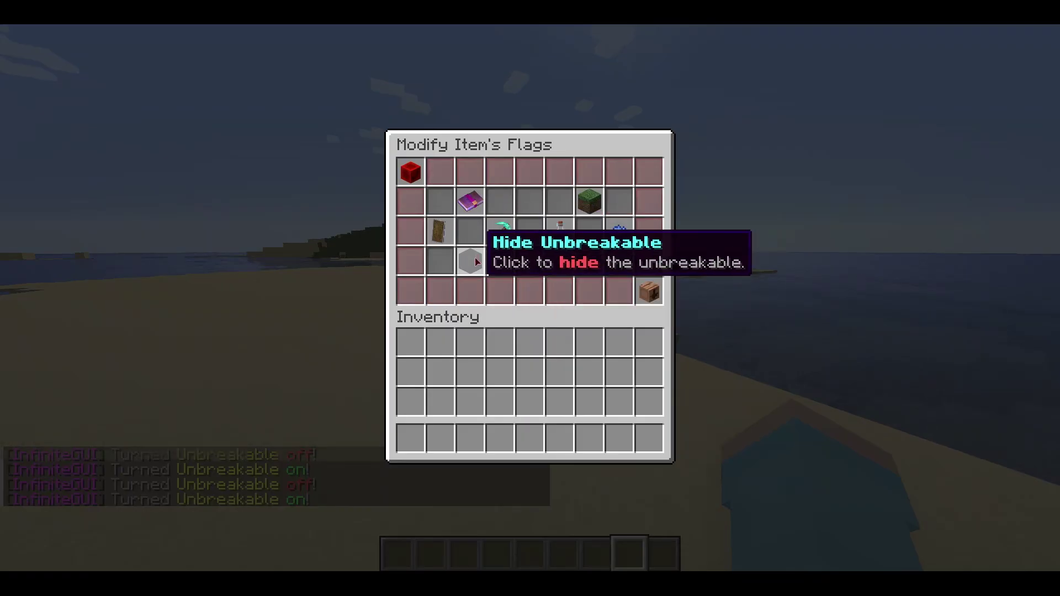
pyautogui.click(649, 290)
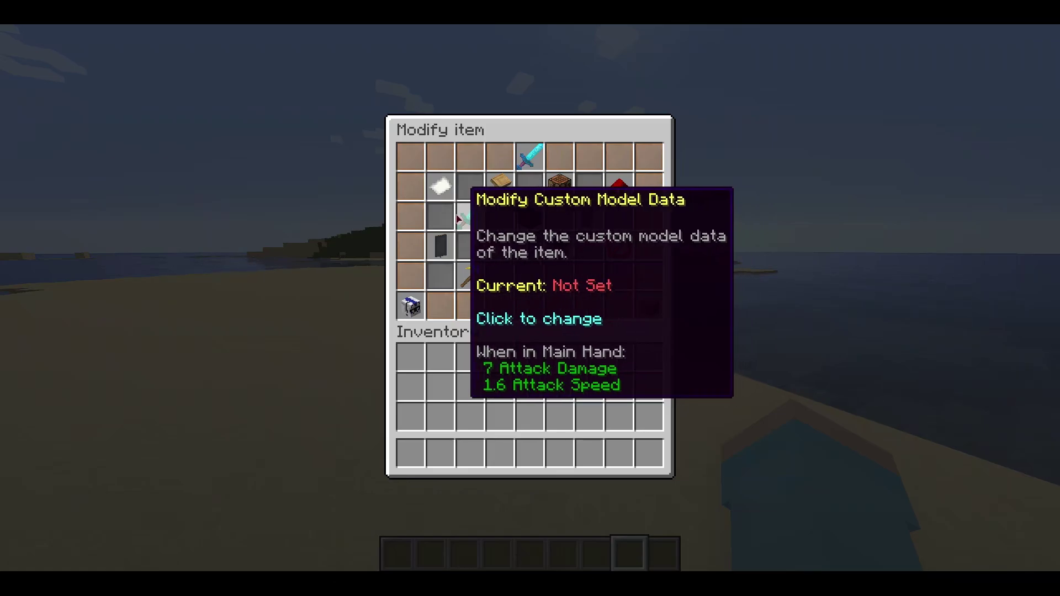
# Enter custom model data 10 for the sword, then change it to -1
pyautogui.click(473, 217)
pyautogui.write('t10')
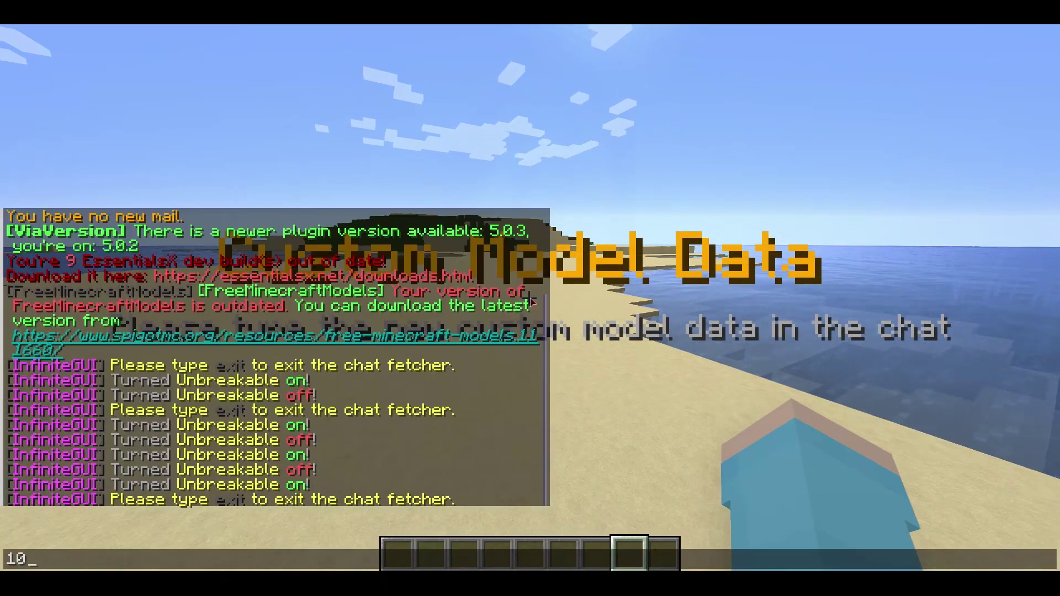
pyautogui.press('Return')
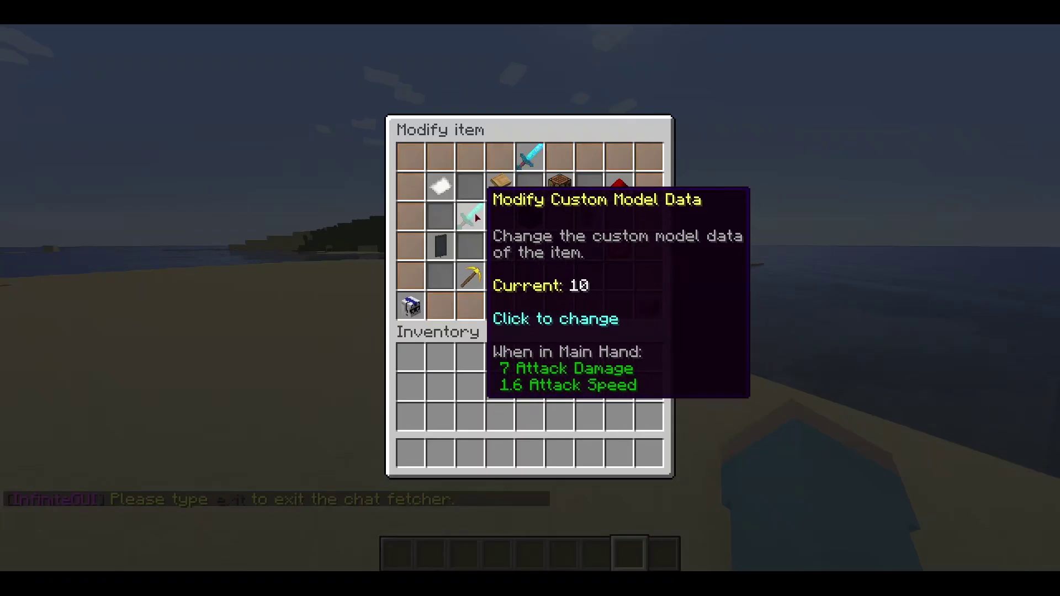
pyautogui.click(473, 217)
pyautogui.write('t-1')
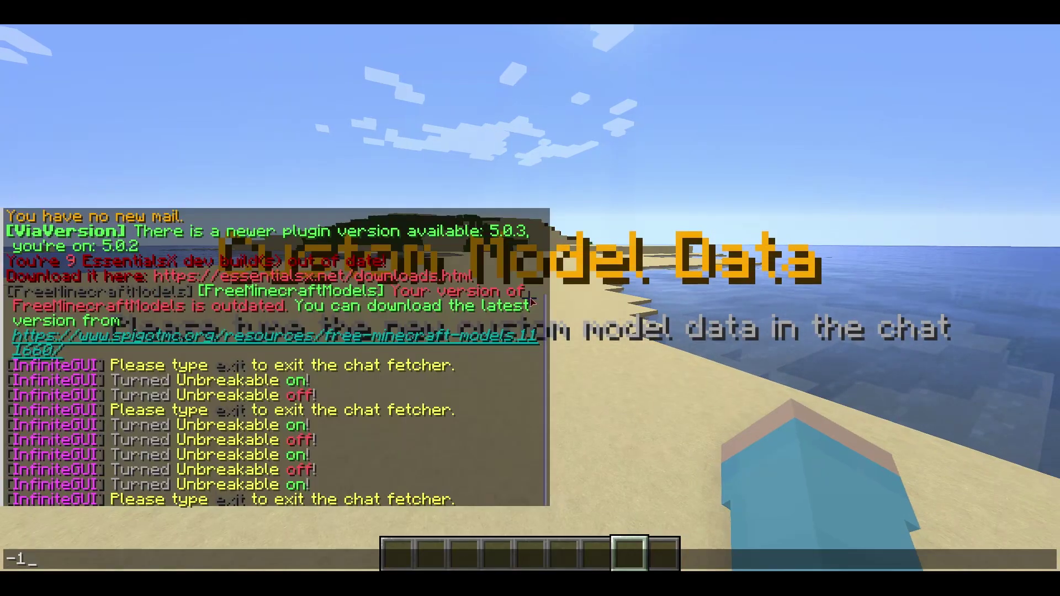
pyautogui.press('Return')
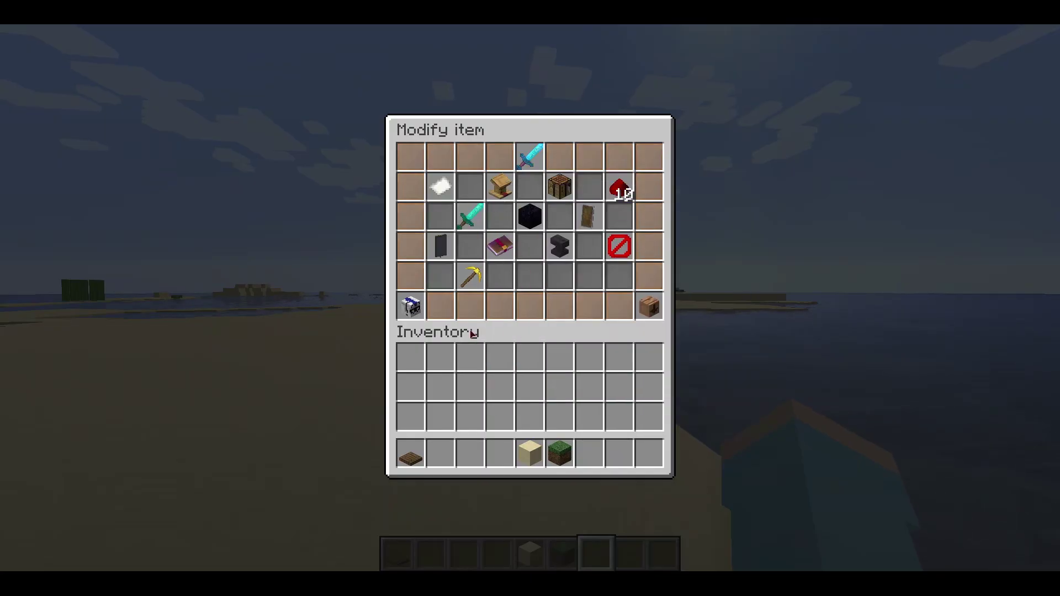
# Create a new attack speed attribute modifier on the sword with value 100
pyautogui.click(469, 291)
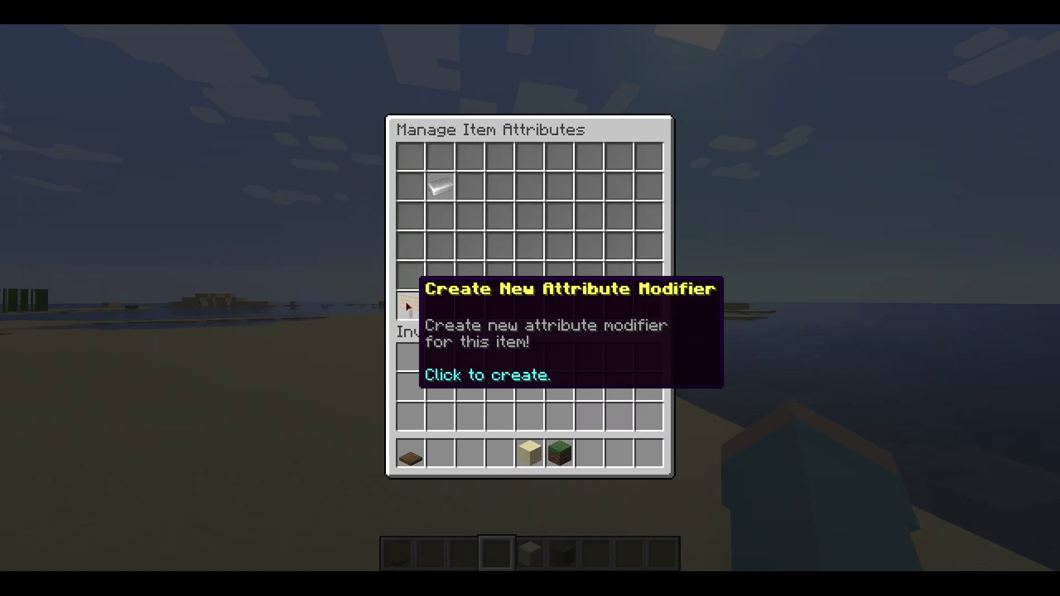
pyautogui.click(408, 307)
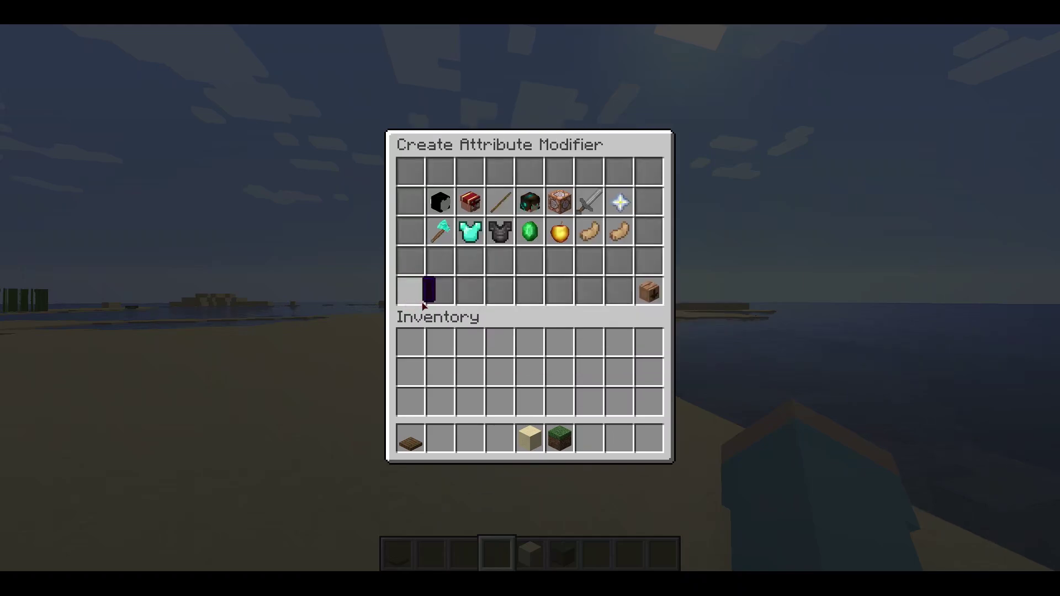
pyautogui.click(436, 246)
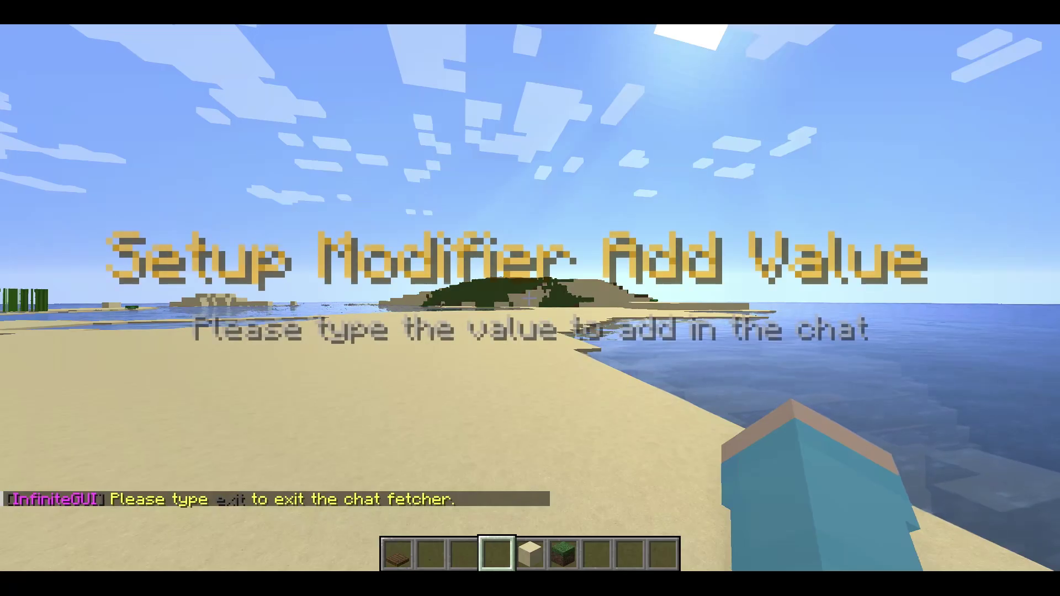
pyautogui.press('t')
pyautogui.write('100')
pyautogui.press('Return')
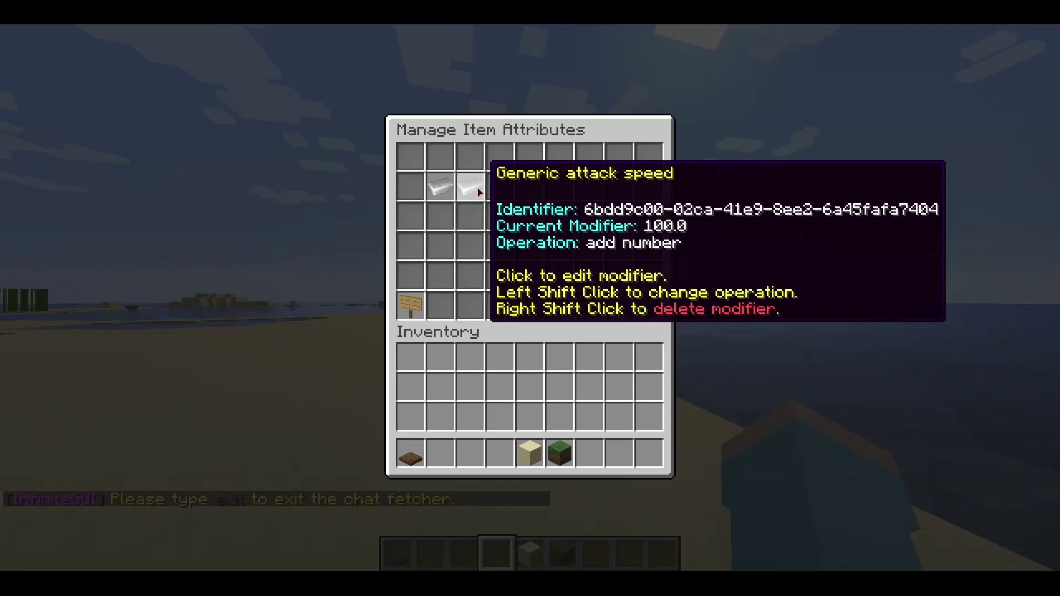
# Keep the modifier's operation at add number, change its value to 50, and return to Modify item
pyautogui.keyDown('shift'); pyautogui.click(479, 192); pyautogui.keyUp('shift')
pyautogui.keyDown('shift'); pyautogui.click(479, 192); pyautogui.keyUp('shift')
pyautogui.keyDown('shift'); pyautogui.click(479, 192); pyautogui.keyUp('shift')
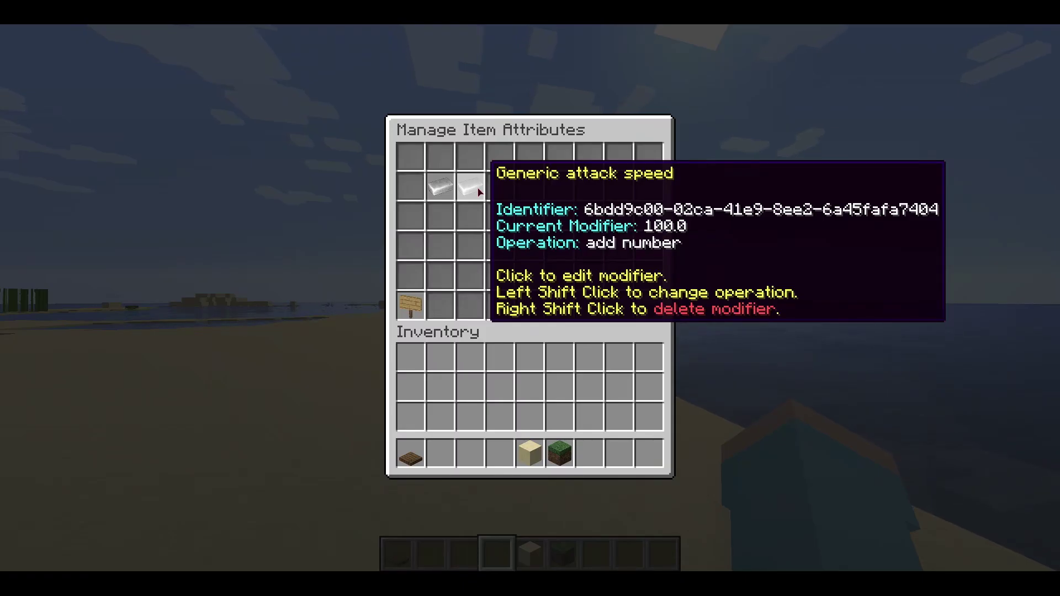
pyautogui.click(480, 192)
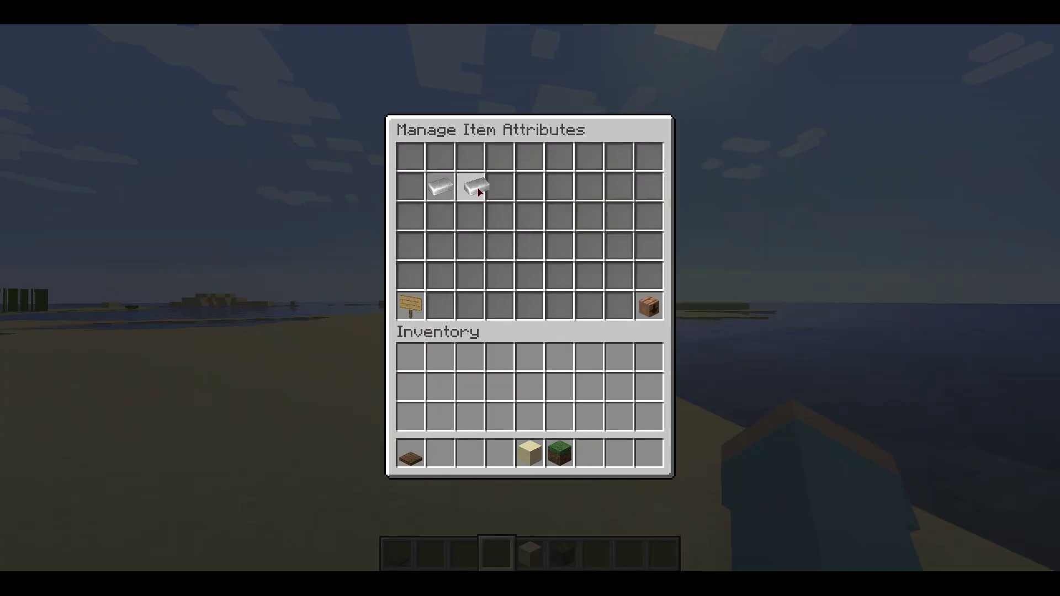
pyautogui.write('t')
pyautogui.write('5')
pyautogui.press('Return')
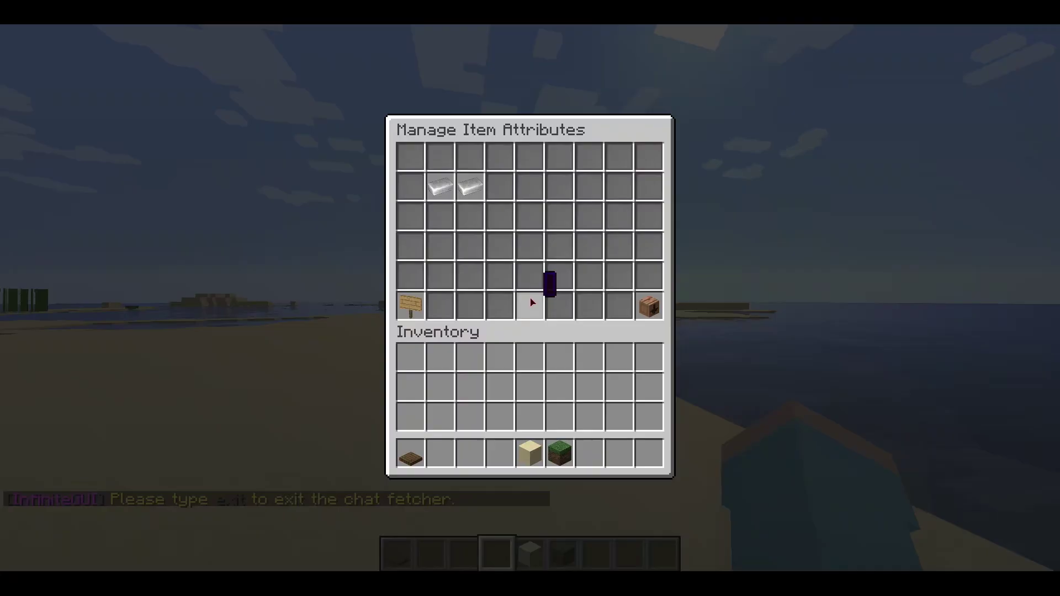
pyautogui.moveTo(466, 192)
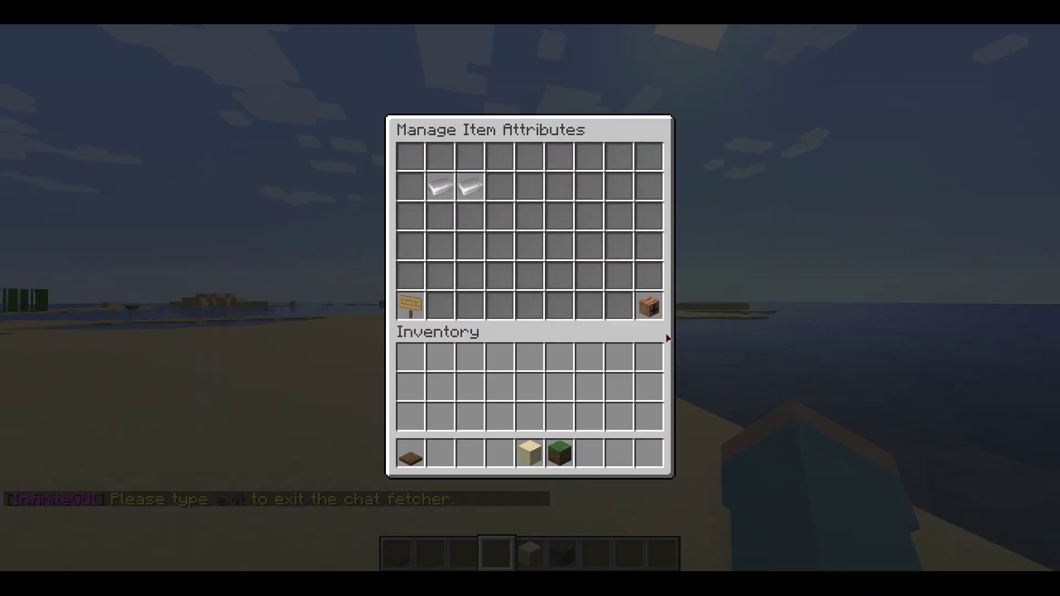
pyautogui.click(650, 306)
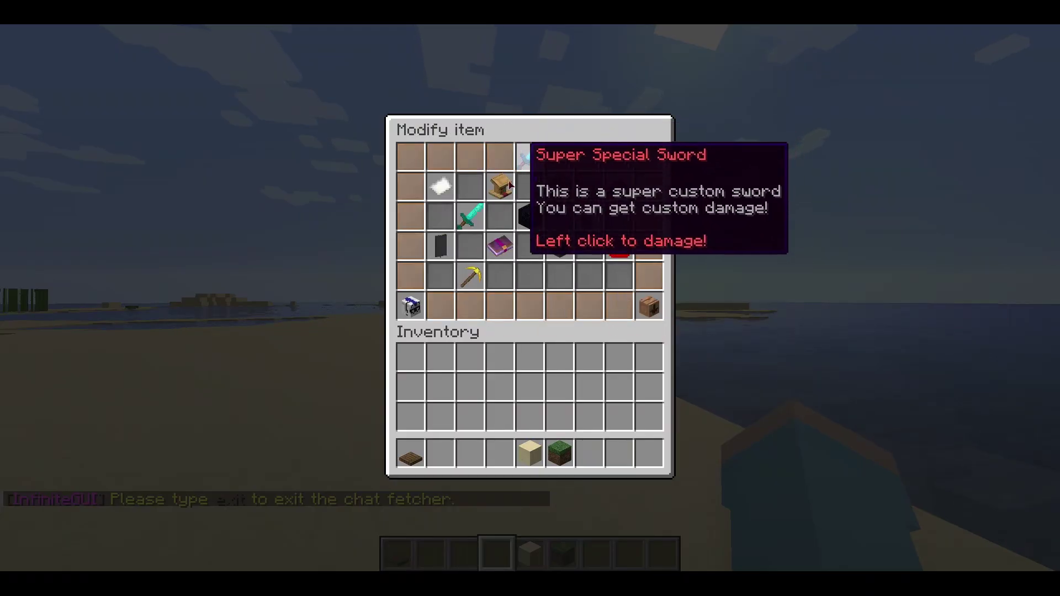
# Turn on Hide Attributes in the sword's item flags and return to Scene 0's inventory
pyautogui.click(619, 187)
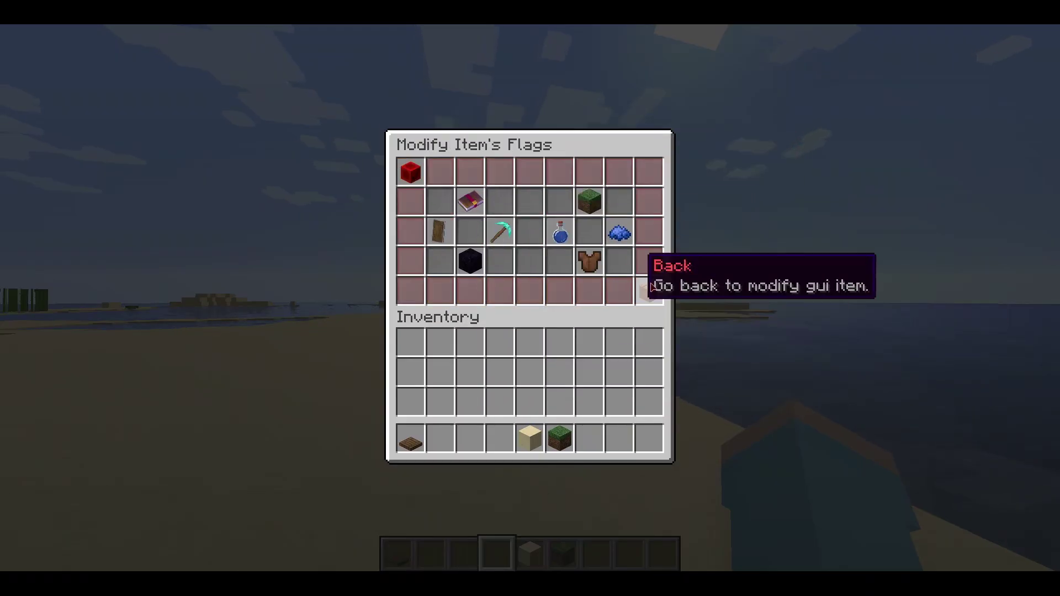
pyautogui.click(646, 288)
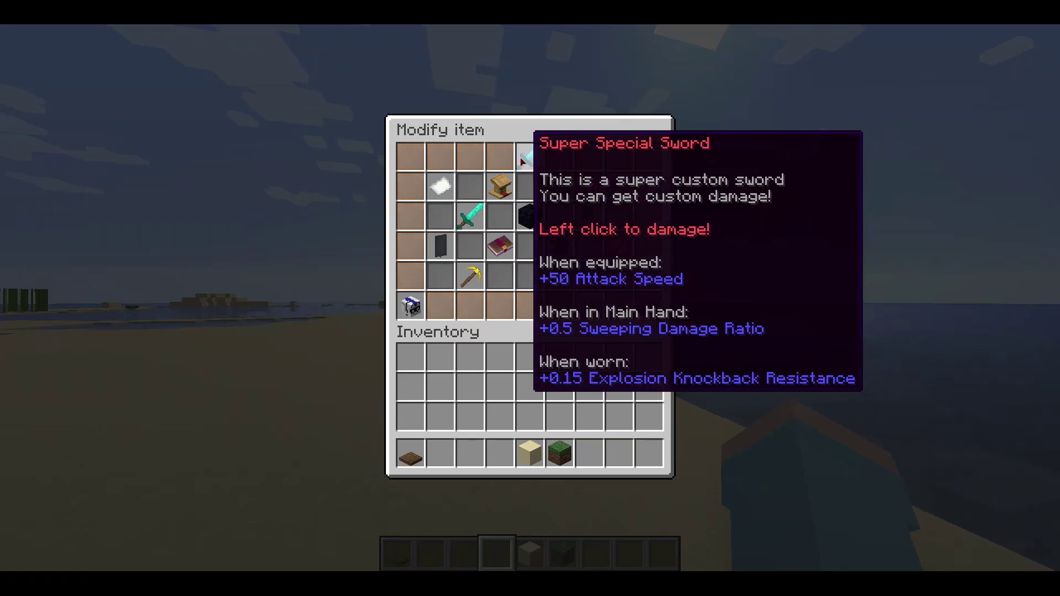
pyautogui.click(441, 245)
pyautogui.click(450, 243)
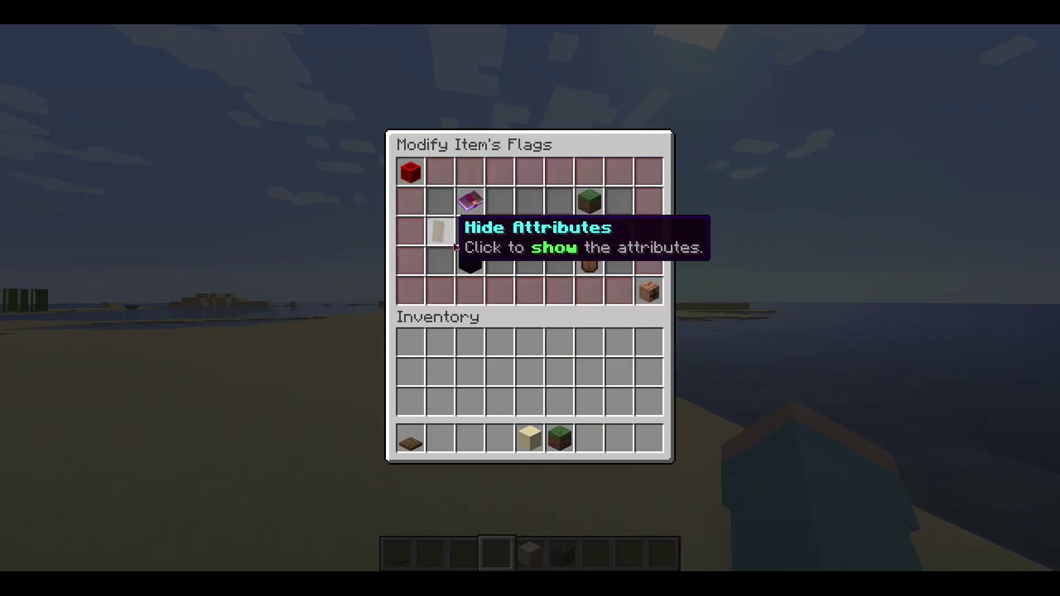
pyautogui.click(650, 290)
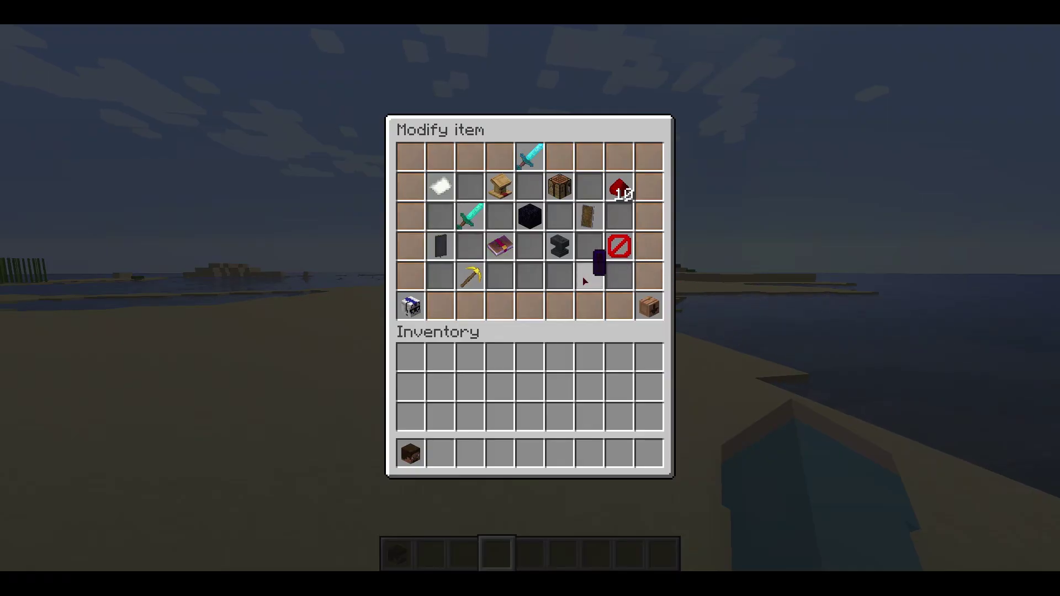
pyautogui.click(642, 319)
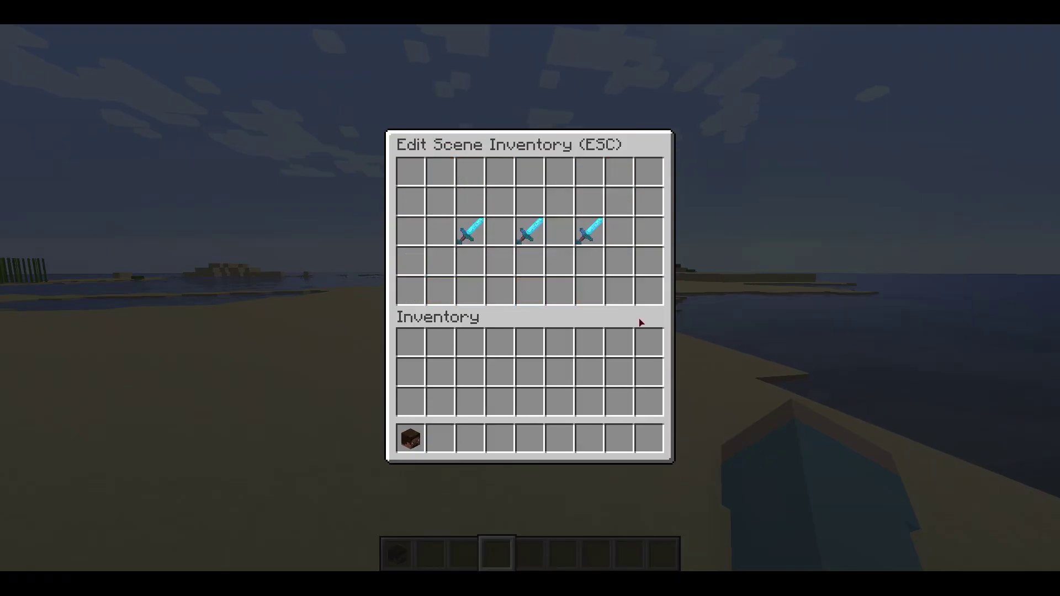
# Place the player head in the menu's bottom row and paste a base64 skin texture for it
pyautogui.click(416, 435)
pyautogui.click(533, 291)
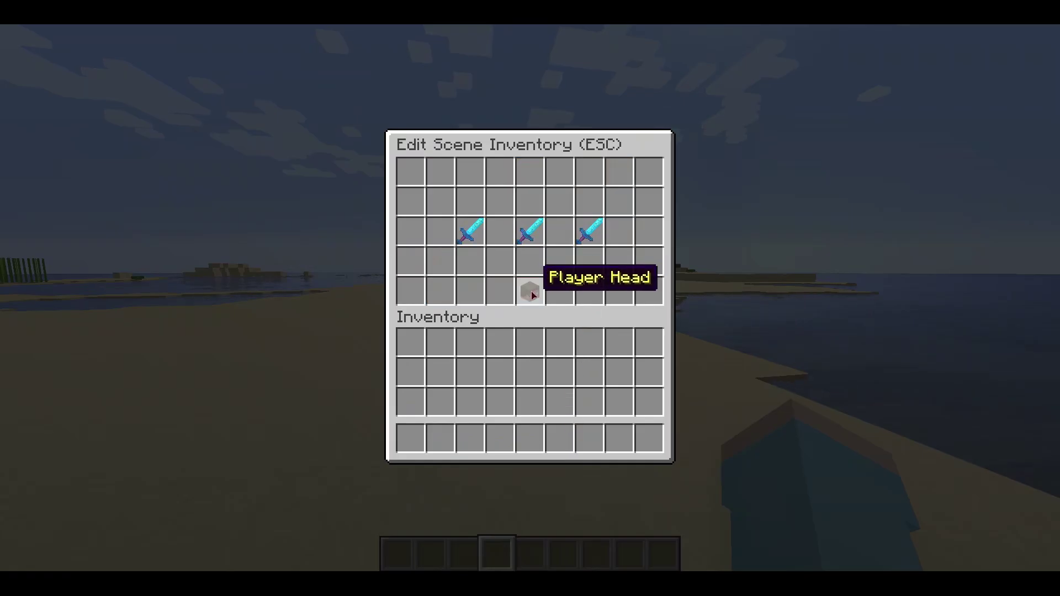
pyautogui.rightClick(531, 293)
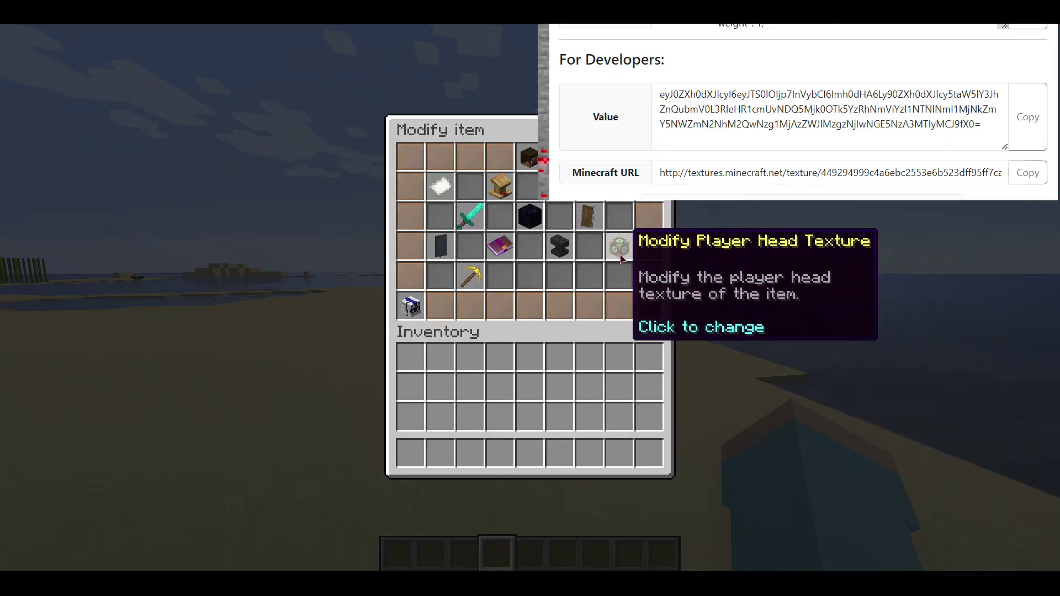
pyautogui.click(621, 257)
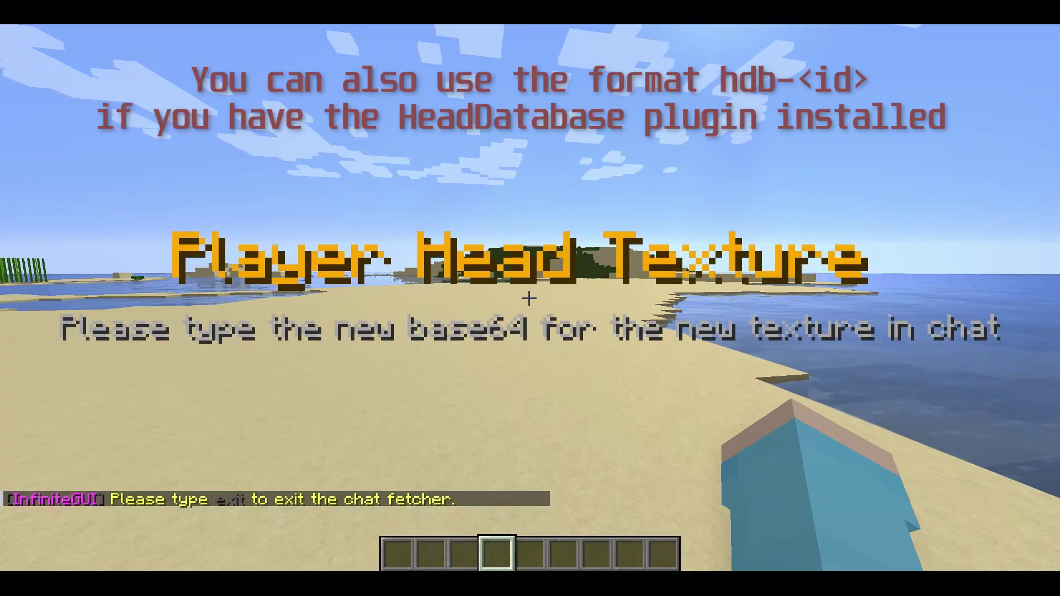
pyautogui.press('t')
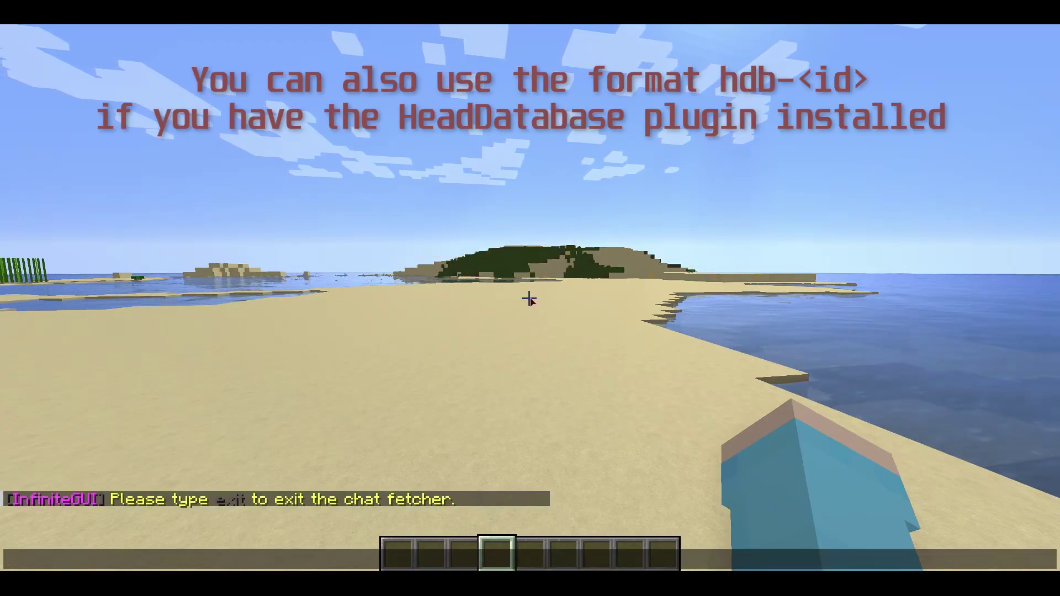
pyautogui.hotkey('ctrl', 'v')
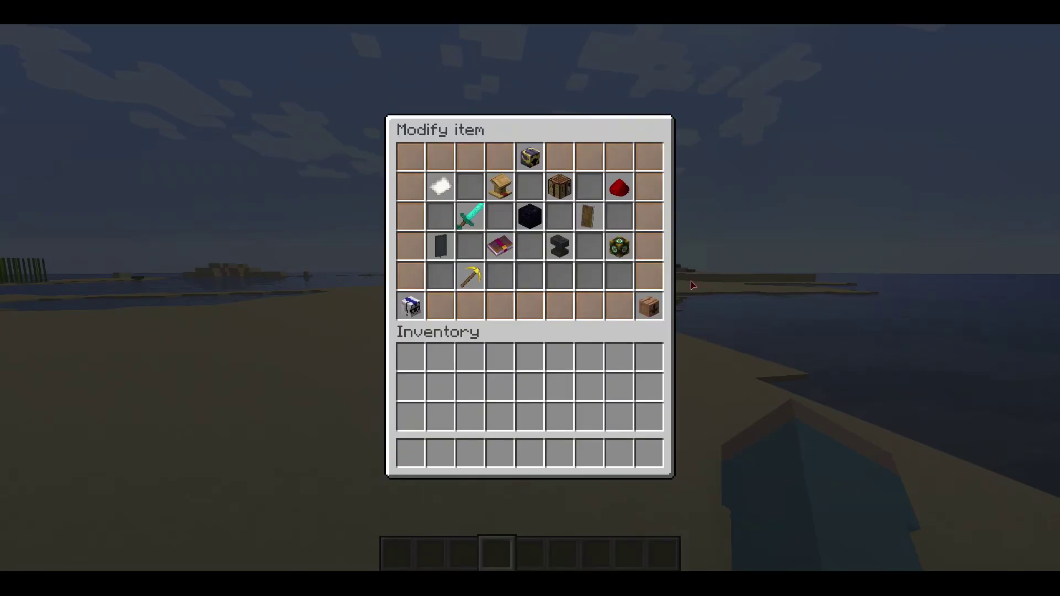
pyautogui.click(650, 305)
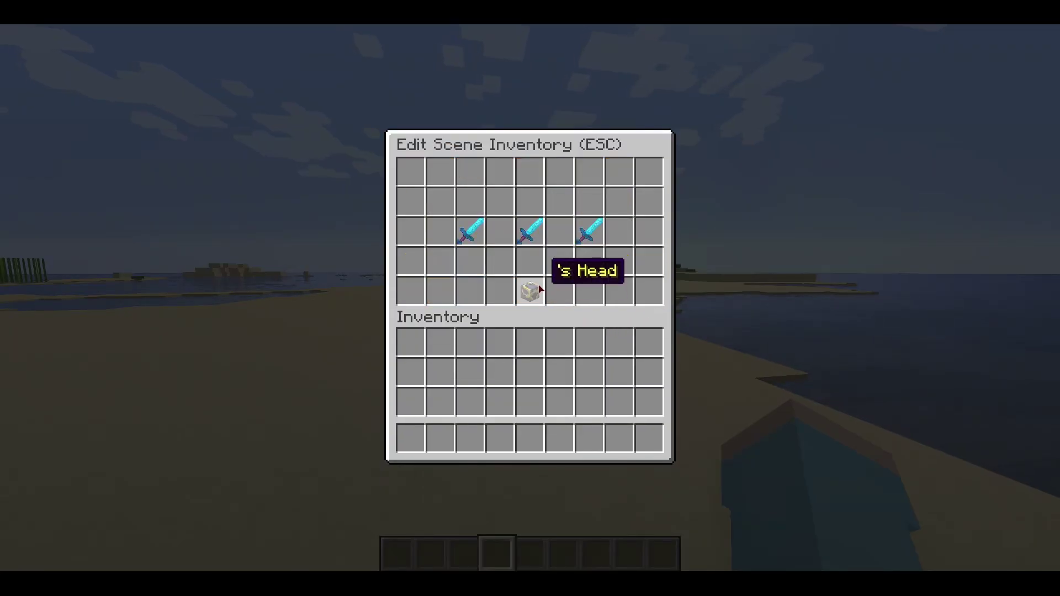
# Add a 'Player has balance' click condition to the middle sword requiring 1000
pyautogui.click(531, 231)
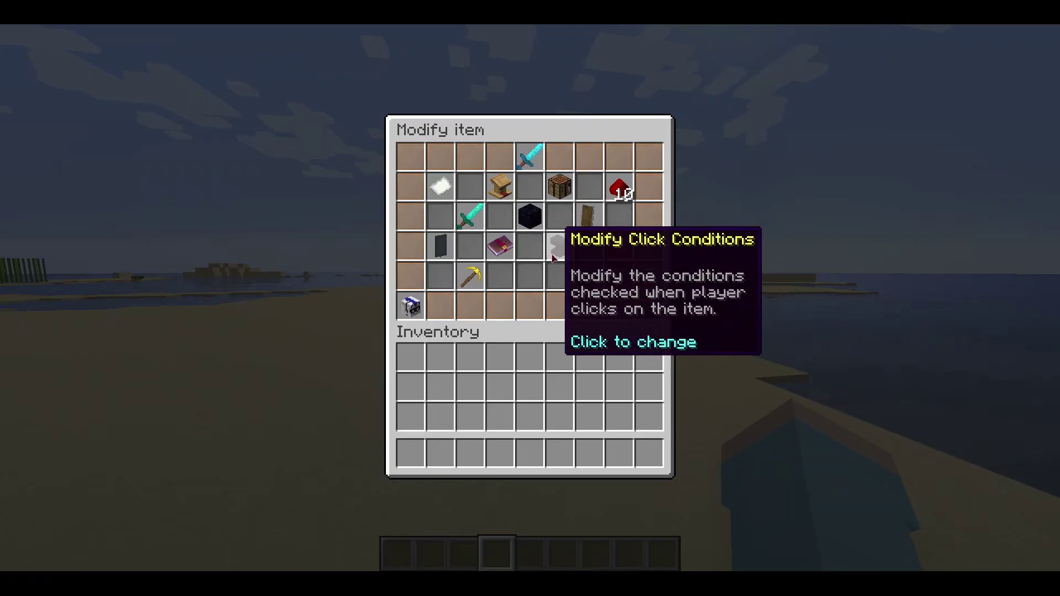
pyautogui.click(552, 258)
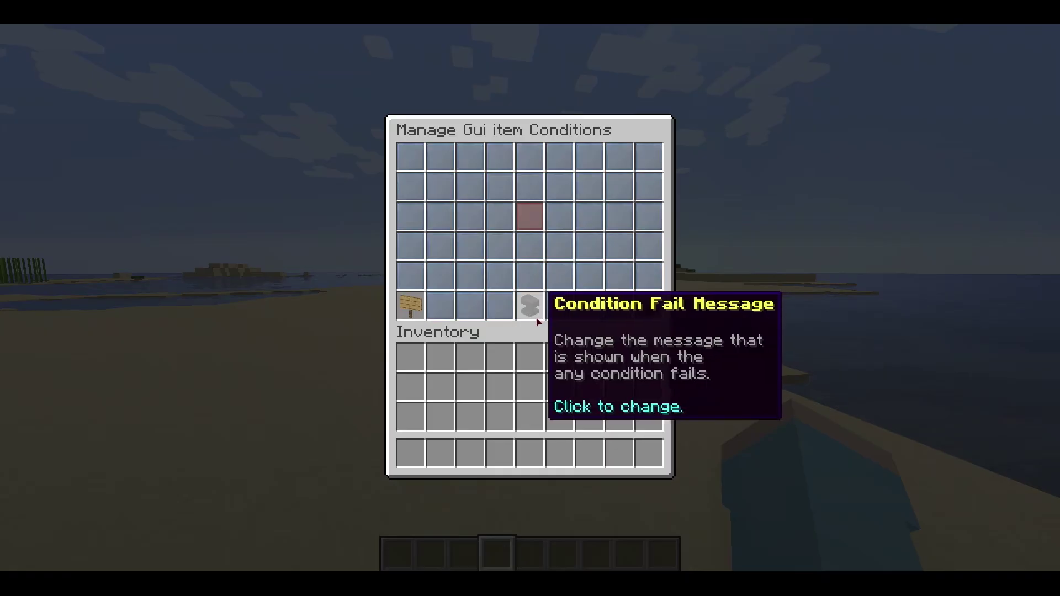
pyautogui.click(413, 304)
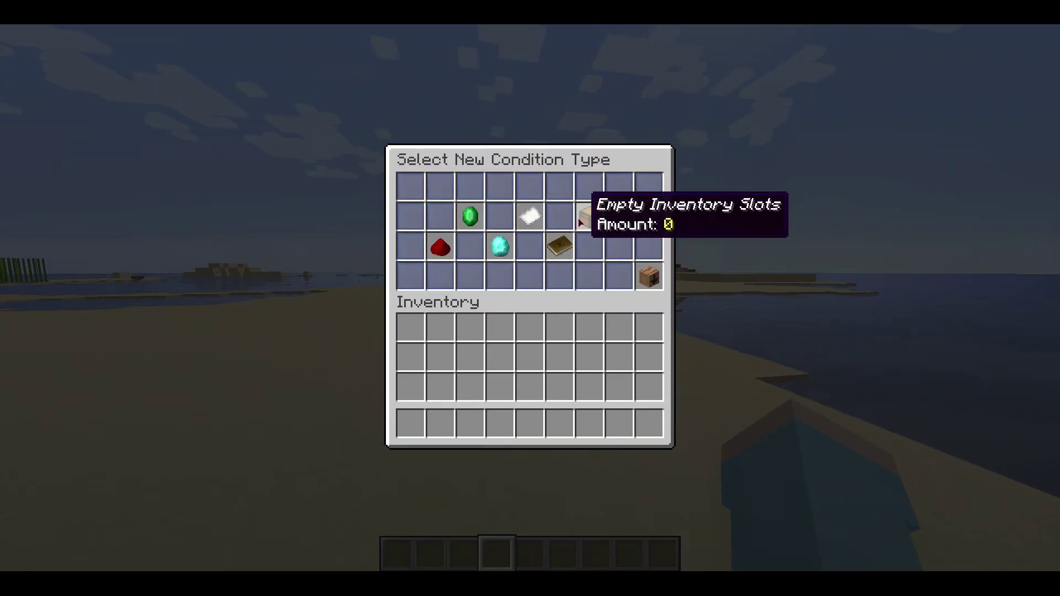
pyautogui.click(469, 219)
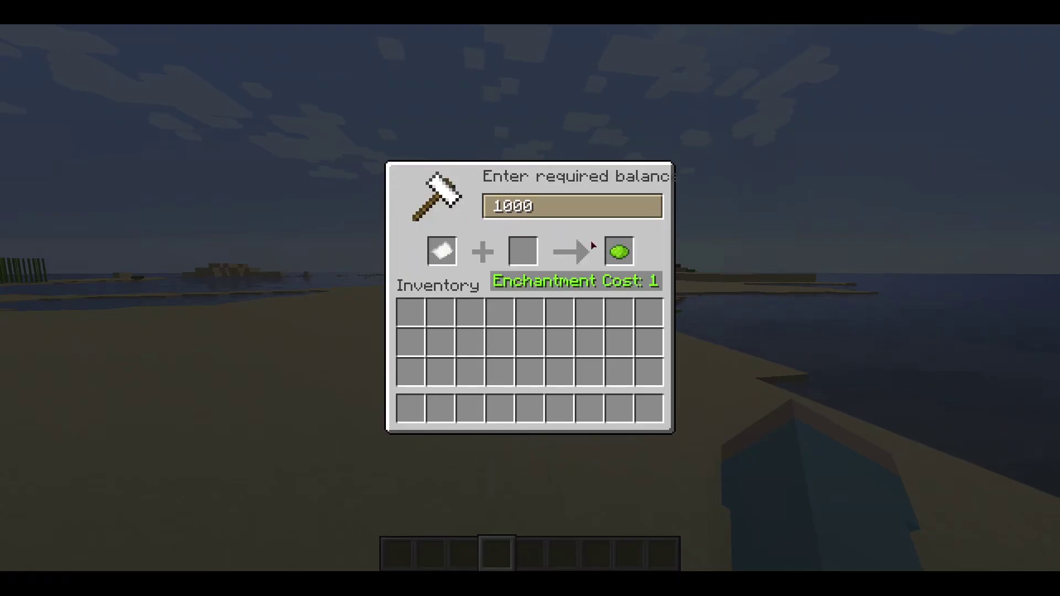
pyautogui.click(619, 252)
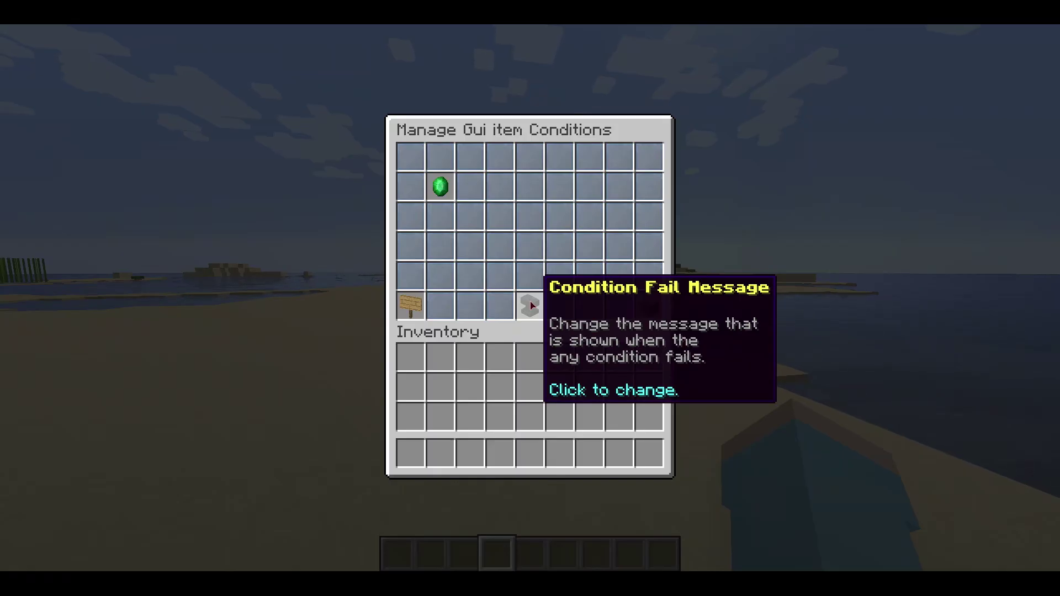
# Set the condition fail message to '&cYou don't have enough balance!'
pyautogui.click(530, 303)
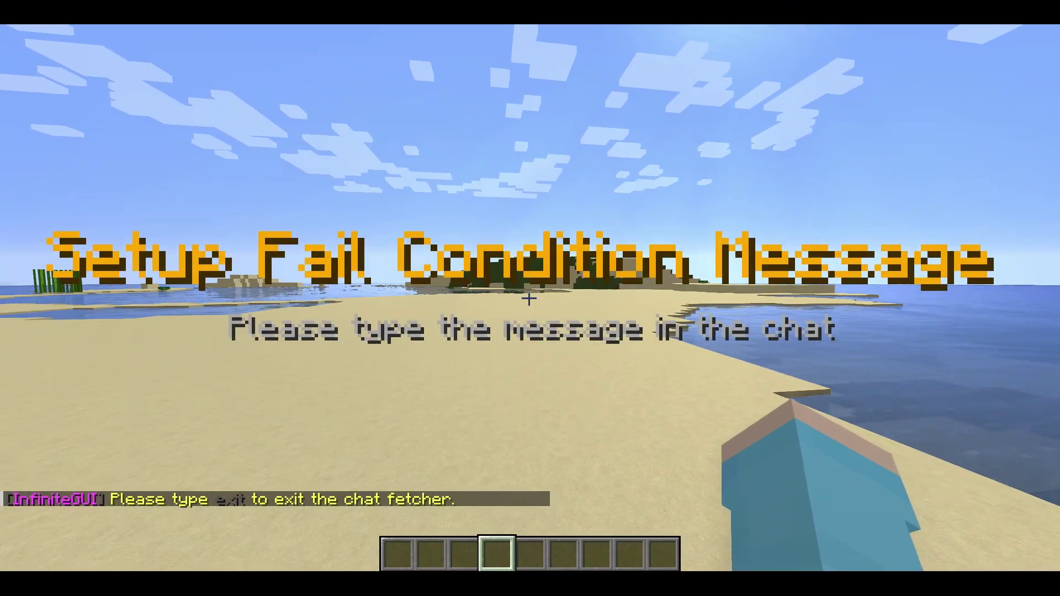
pyautogui.write('t')
pyautogui.write('&cYou do')
pyautogui.write("n't have enou")
pyautogui.write('gh balance!')
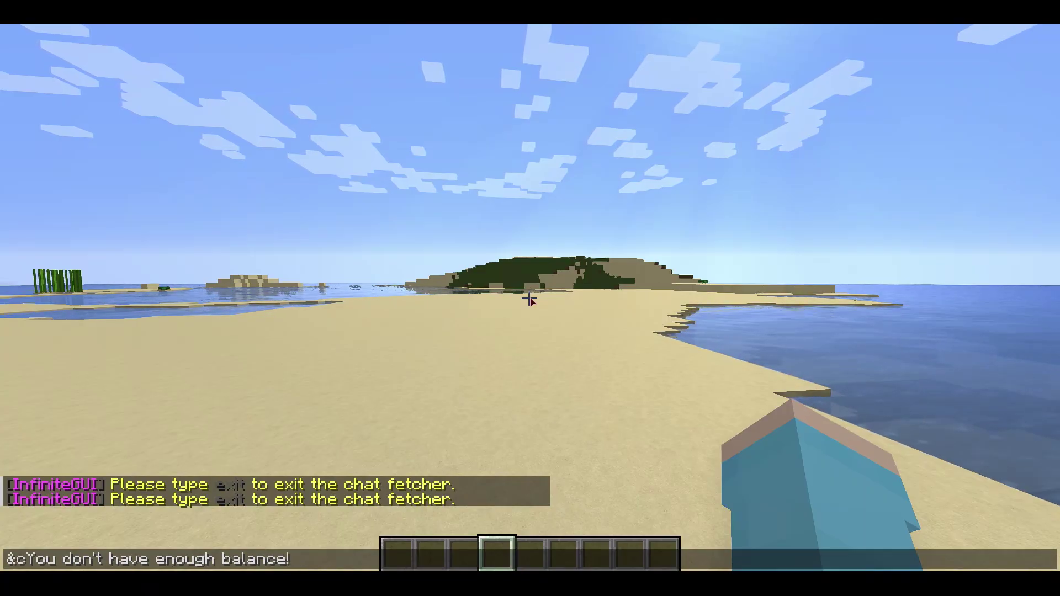
pyautogui.press('Return')
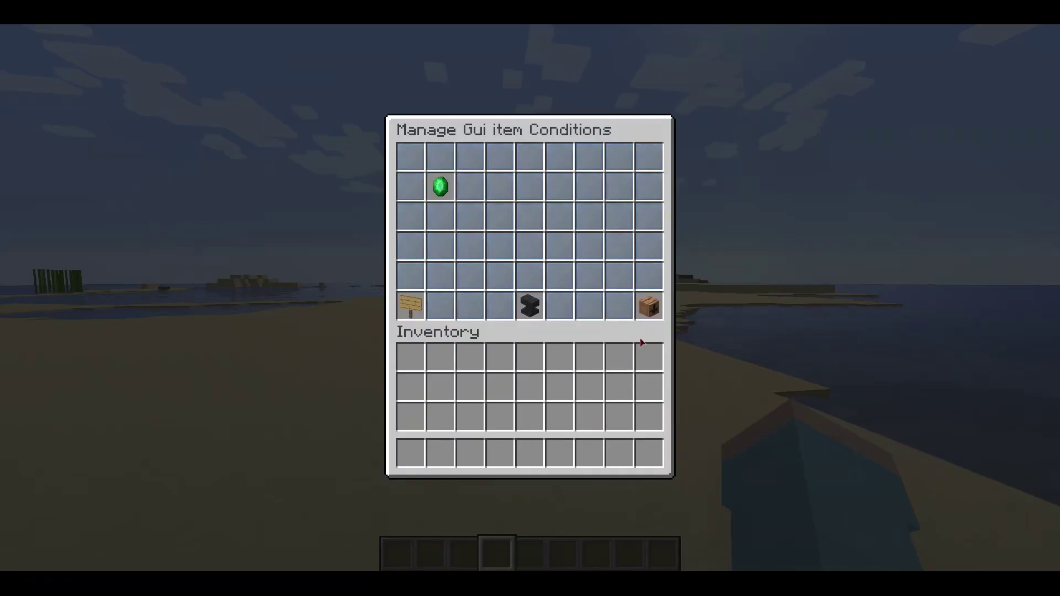
# Add a Close Open Inventory click event to the sword
pyautogui.click(651, 309)
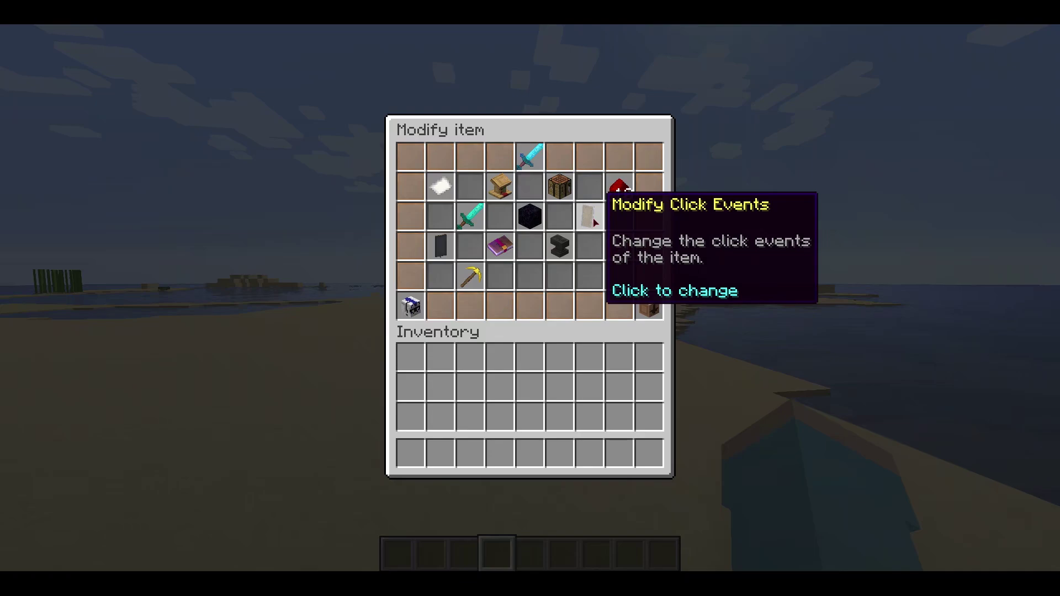
pyautogui.click(594, 222)
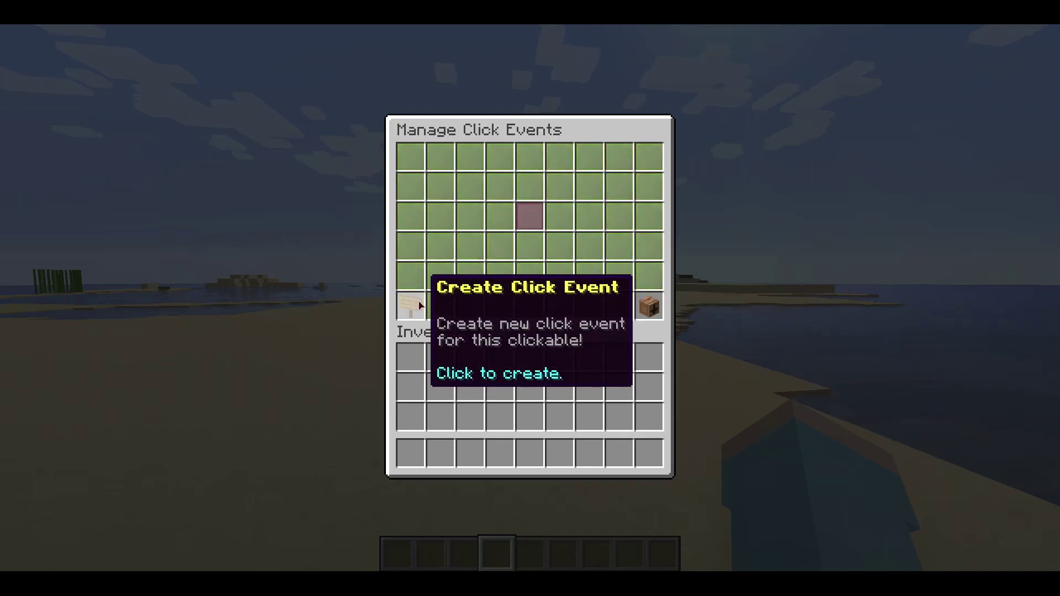
pyautogui.click(421, 305)
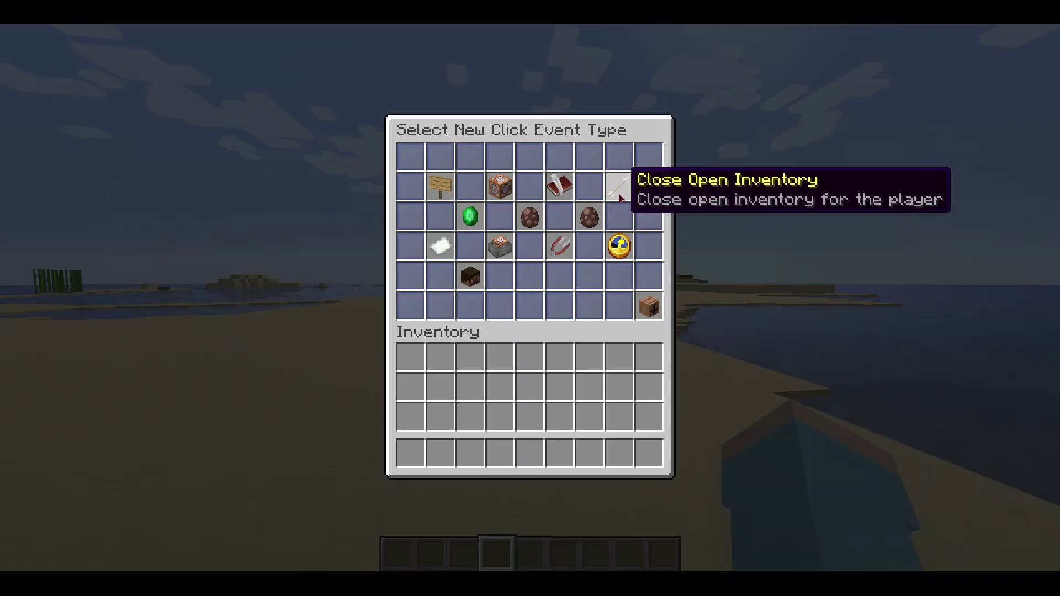
pyautogui.click(619, 197)
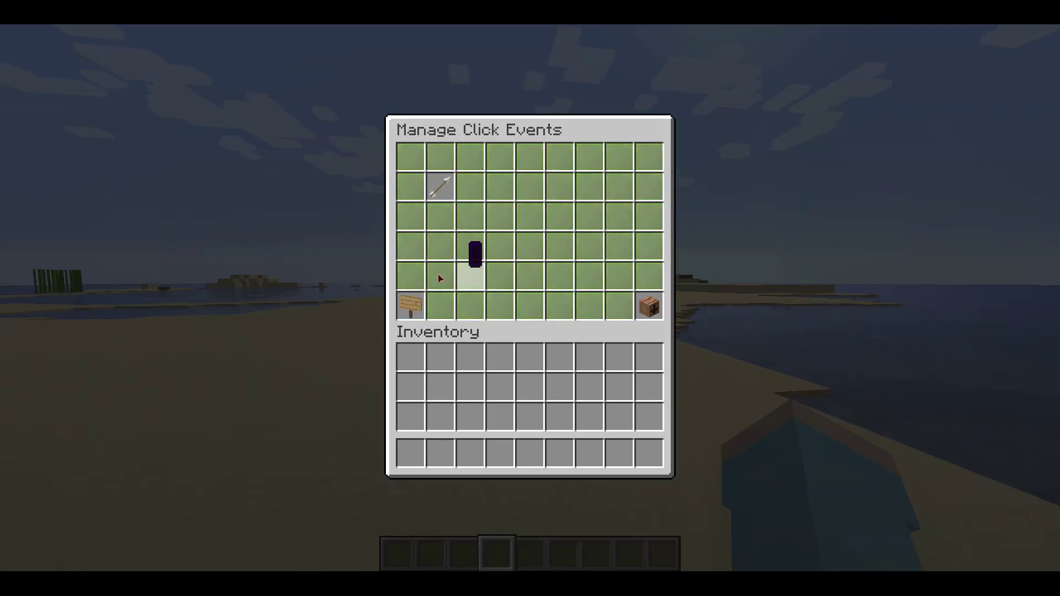
# Create a second click event of type 'Give custom item to player'
pyautogui.click(410, 303)
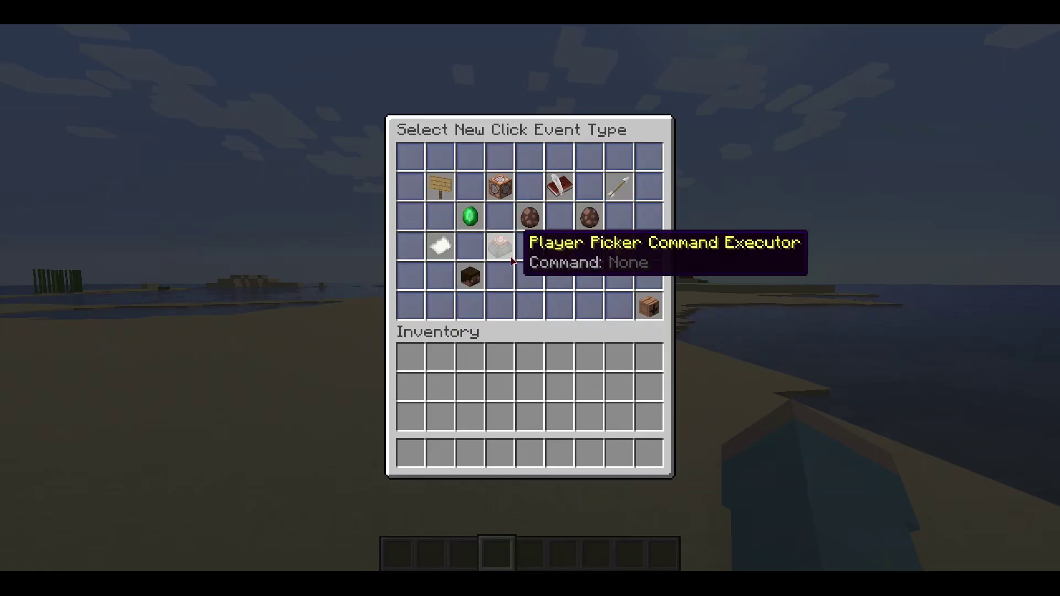
pyautogui.click(562, 254)
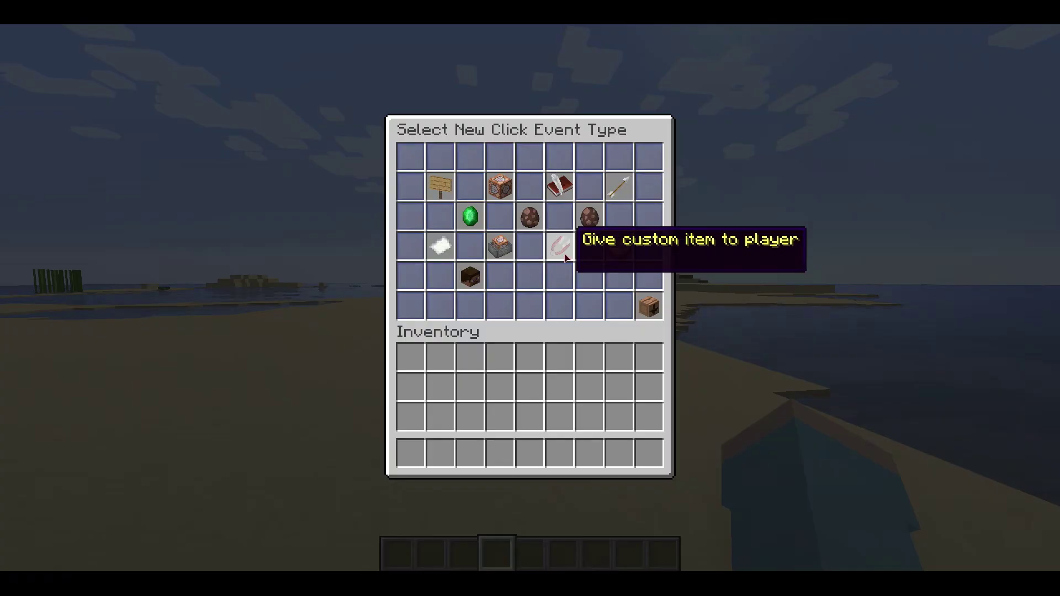
pyautogui.click(562, 251)
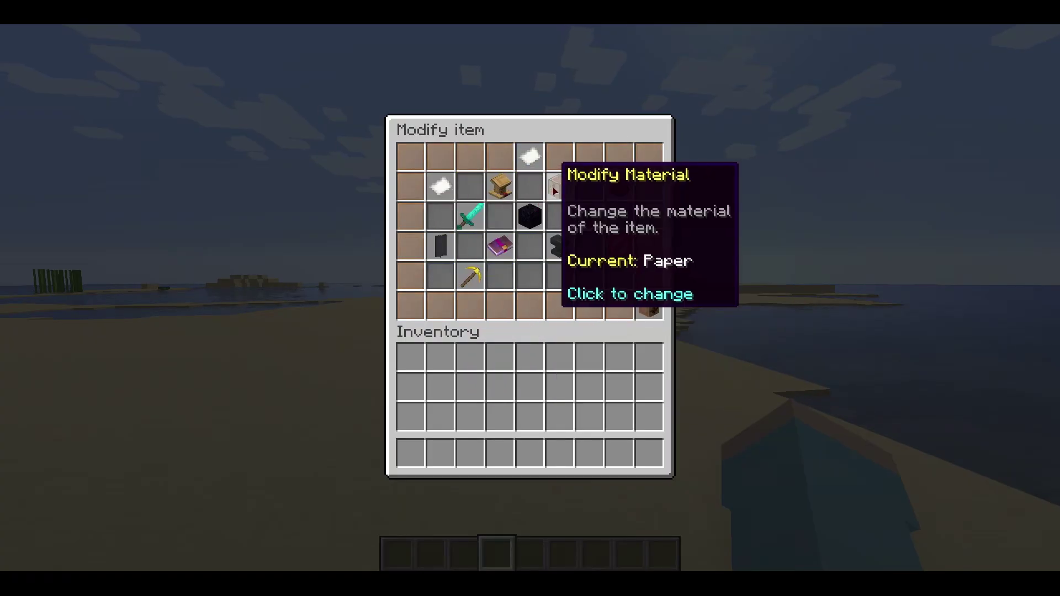
# Set the reward item's material to diamond sword via a 'diamond' search
pyautogui.click(530, 156)
pyautogui.click(412, 303)
pyautogui.write('tdiamond')
pyautogui.press('Return')
pyautogui.click(529, 186)
# Rename the reward item to '&cSpecial Sword Buy'
pyautogui.click(411, 216)
pyautogui.write('t7c')
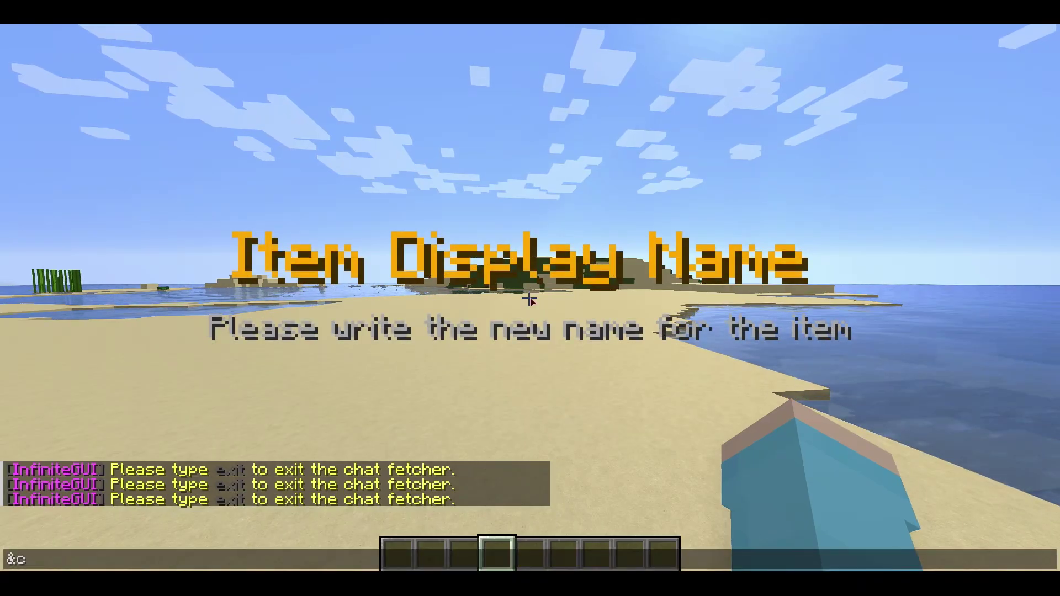
pyautogui.write('Special Reward')
pyautogui.press('BackSpace')
pyautogui.press('BackSpace')
pyautogui.press('BackSpace')
pyautogui.press('BackSpace')
pyautogui.press('BackSpace')
pyautogui.press('BackSpace')
pyautogui.write('Sword Bu')
pyautogui.press('Return')
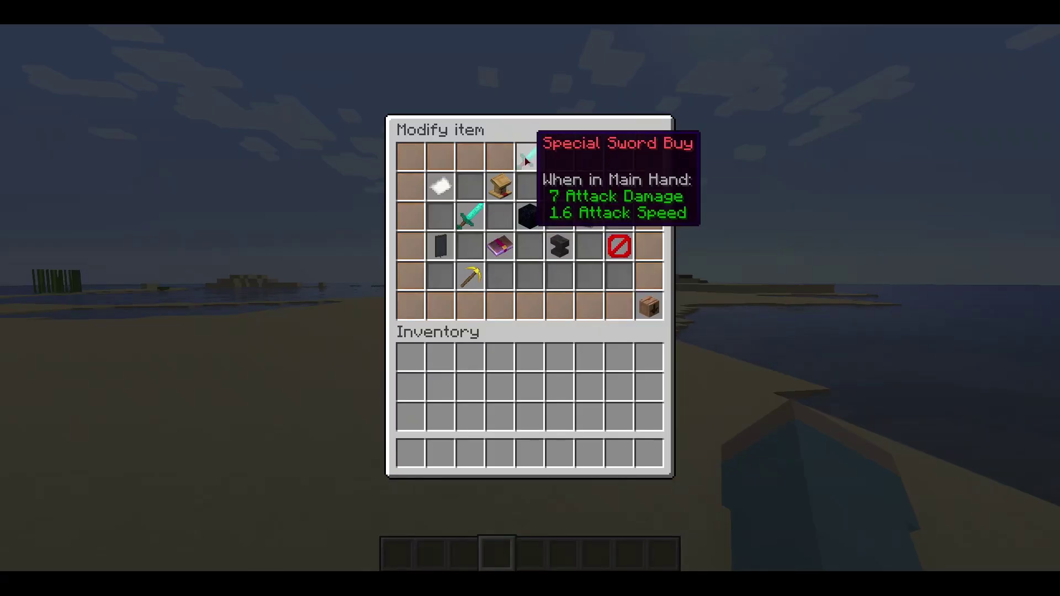
# Make the reward sword unbreakable and hide its attributes in the item flags
pyautogui.click(526, 213)
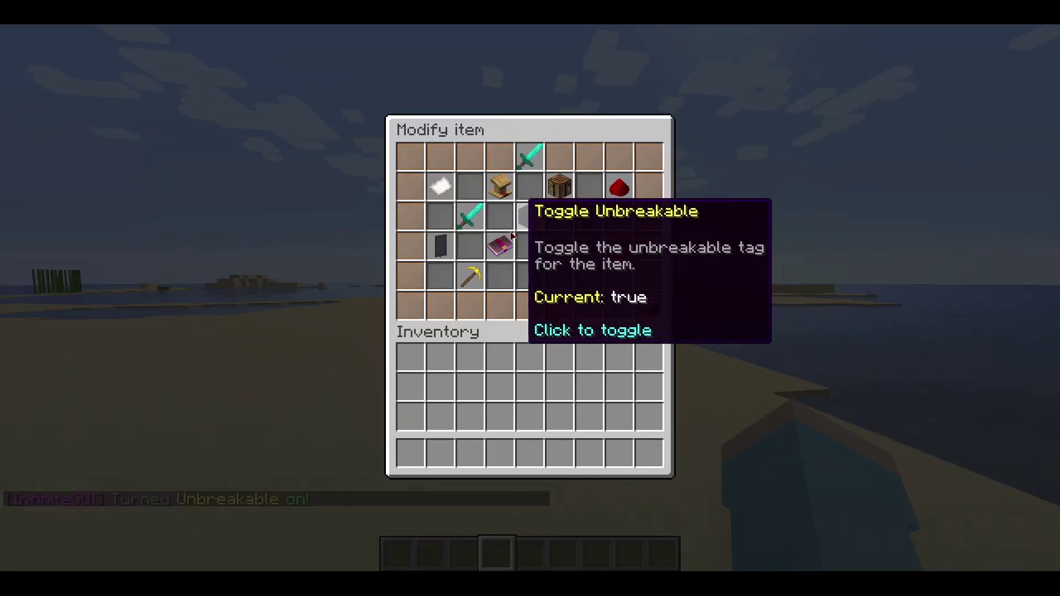
pyautogui.click(464, 247)
pyautogui.press('Escape')
pyautogui.click(492, 246)
pyautogui.click(442, 232)
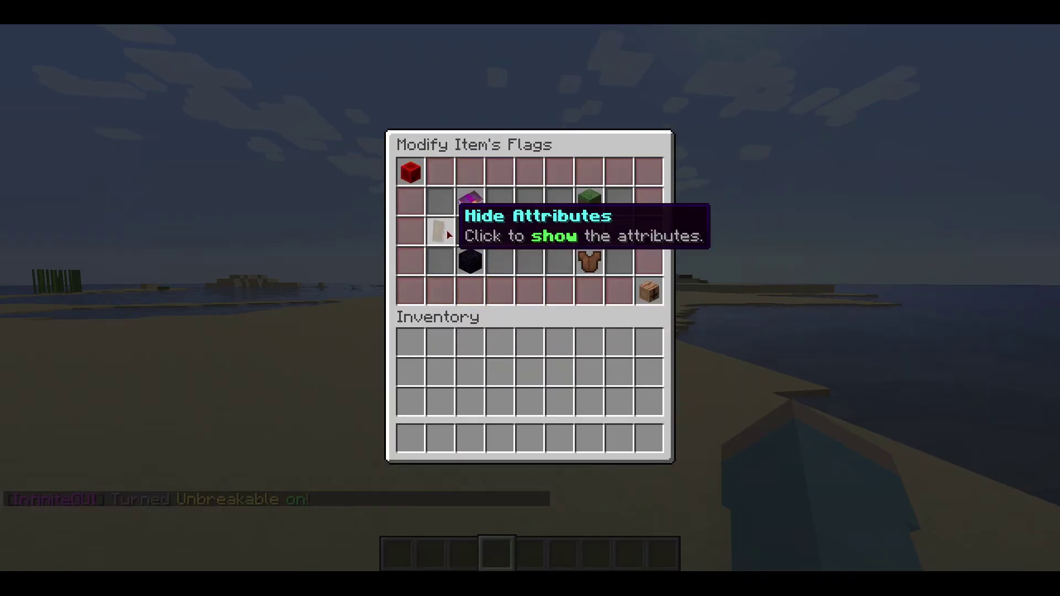
pyautogui.click(651, 288)
pyautogui.click(449, 250)
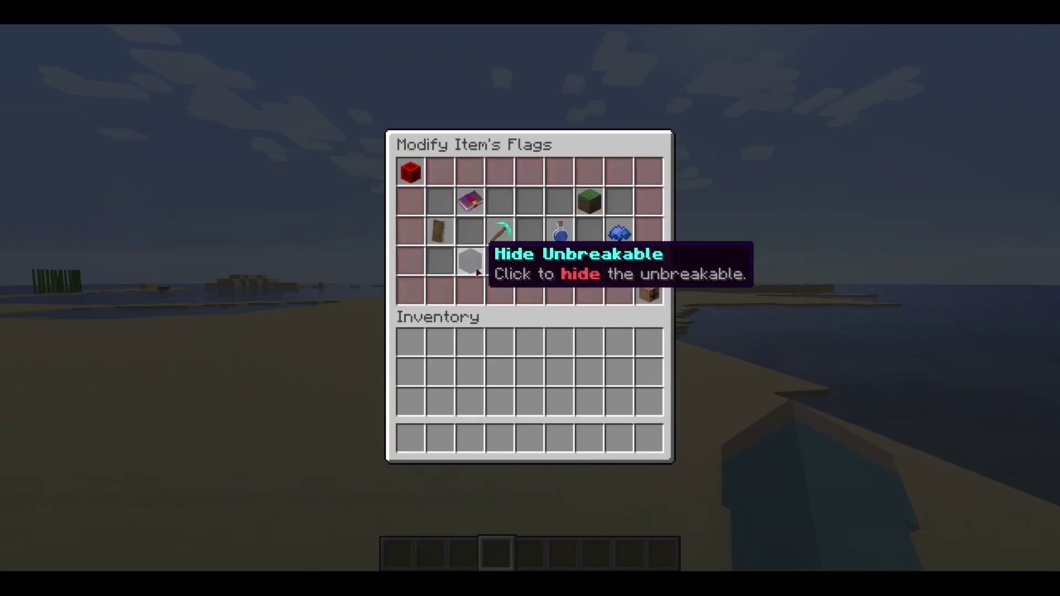
pyautogui.click(646, 288)
# Add Frost Walker and a second enchantment to the reward sword
pyautogui.click(493, 218)
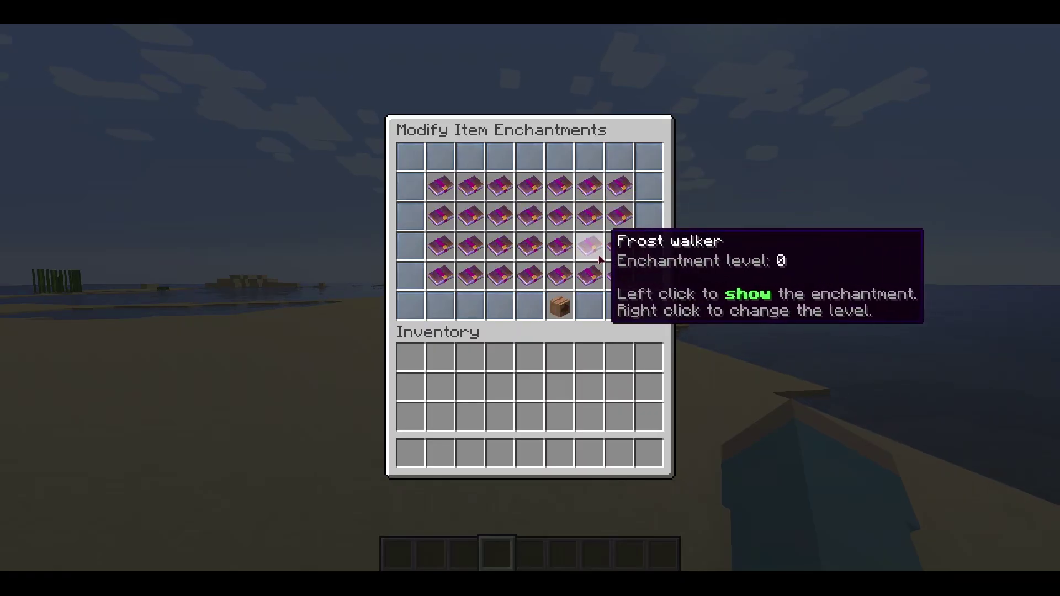
pyautogui.rightClick(590, 246)
pyautogui.rightClick(619, 275)
pyautogui.click(560, 306)
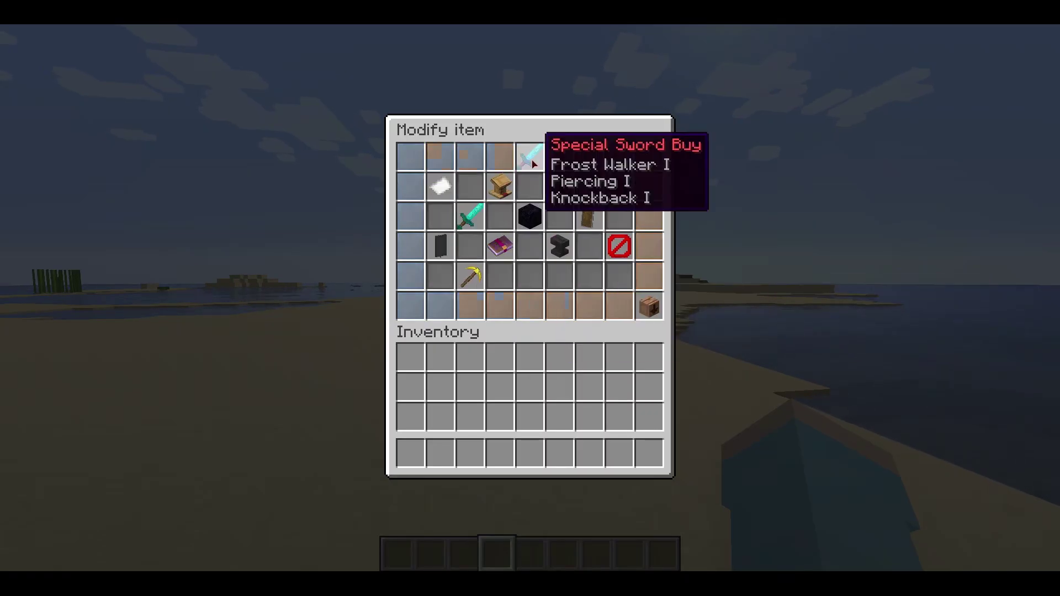
pyautogui.click(447, 246)
pyautogui.press('Escape')
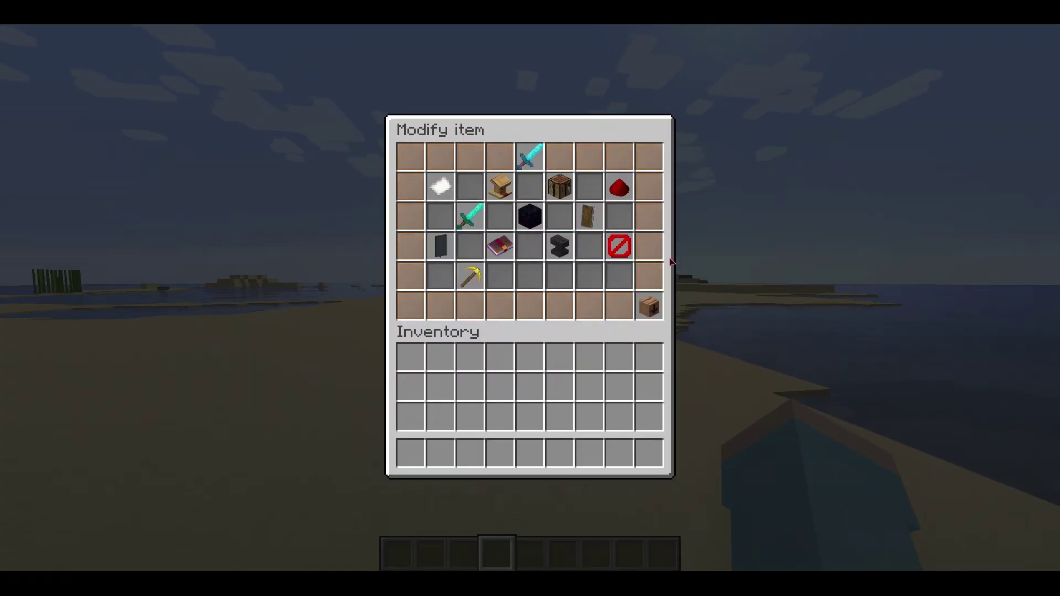
# Try changing the item's amount, then return to the click events list
pyautogui.click(612, 214)
pyautogui.click(560, 246)
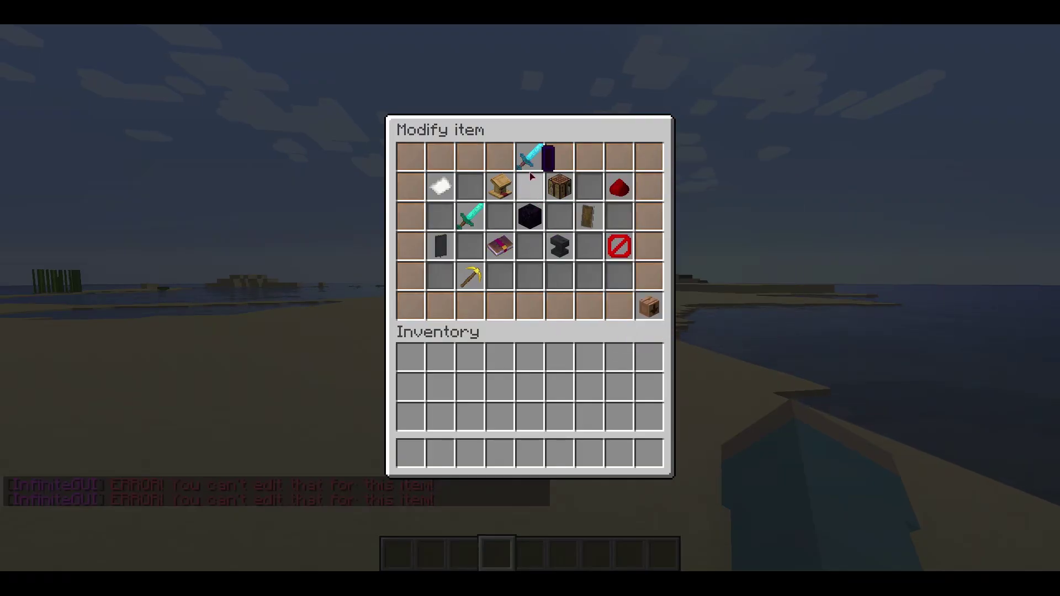
pyautogui.click(649, 301)
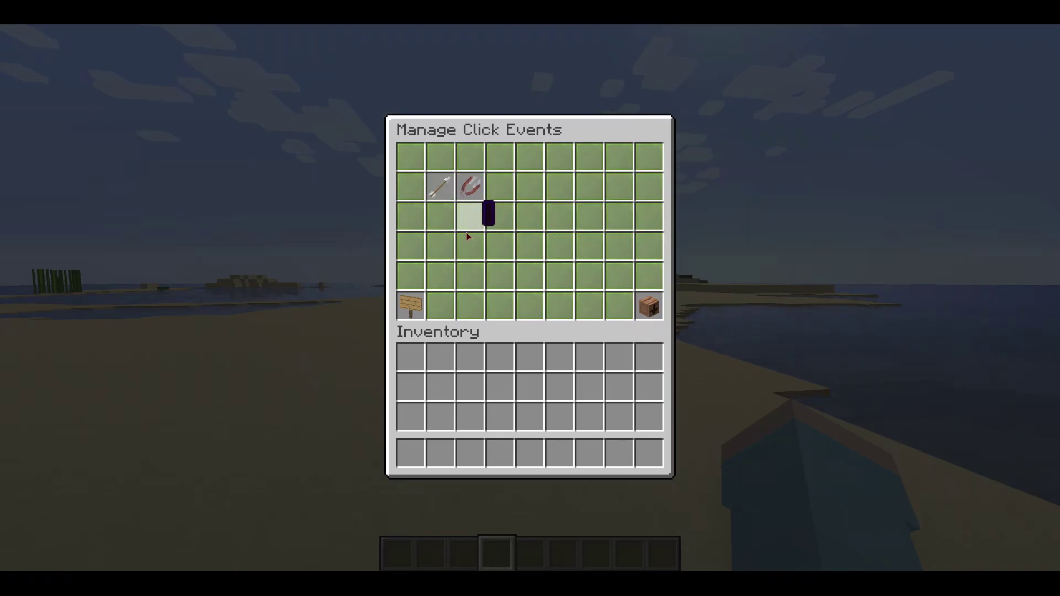
# Add a Remove Money click event of 1000 to the sword, then return to the item settings
pyautogui.click(417, 308)
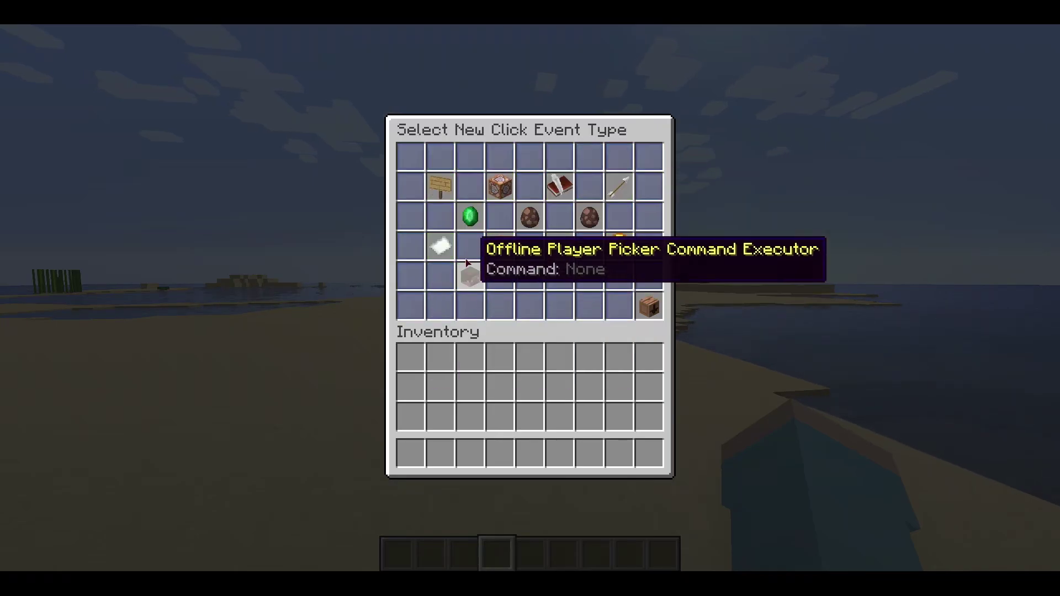
pyautogui.click(527, 217)
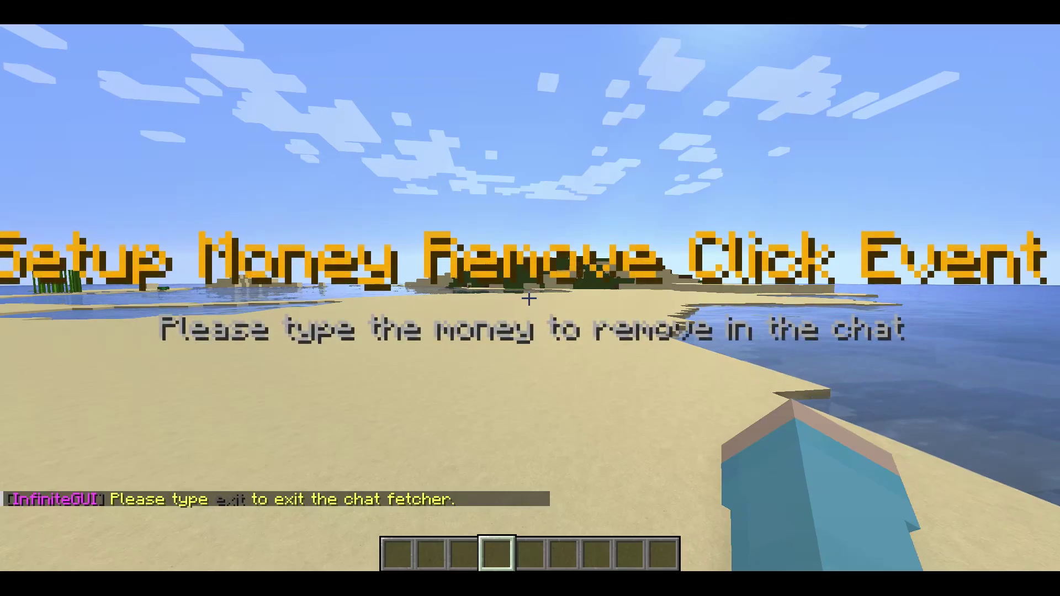
pyautogui.press('t')
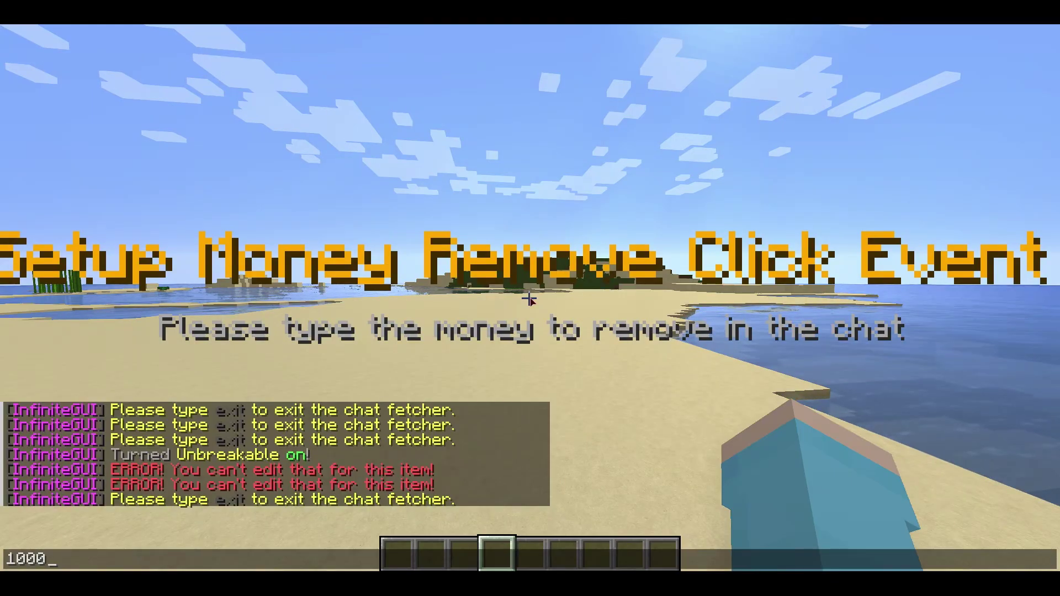
pyautogui.press('Return')
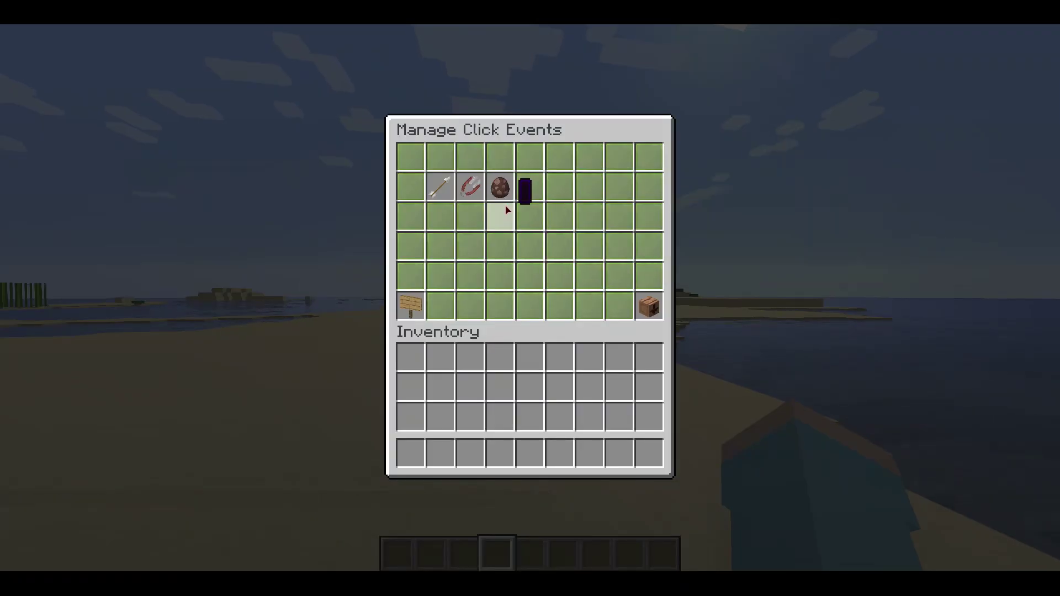
pyautogui.click(650, 304)
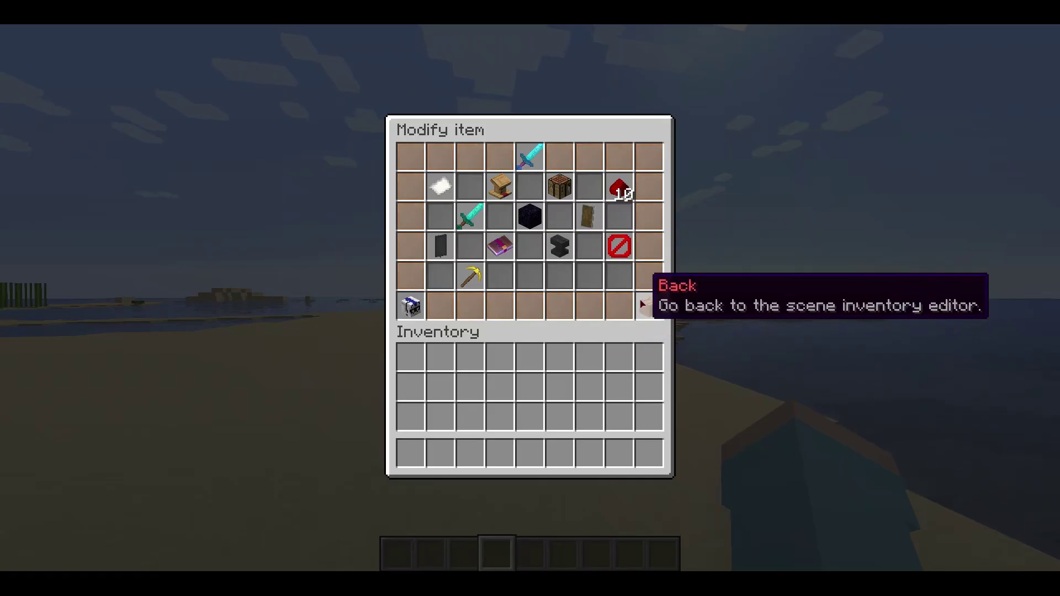
pyautogui.press('Escape')
pyautogui.write('/test')
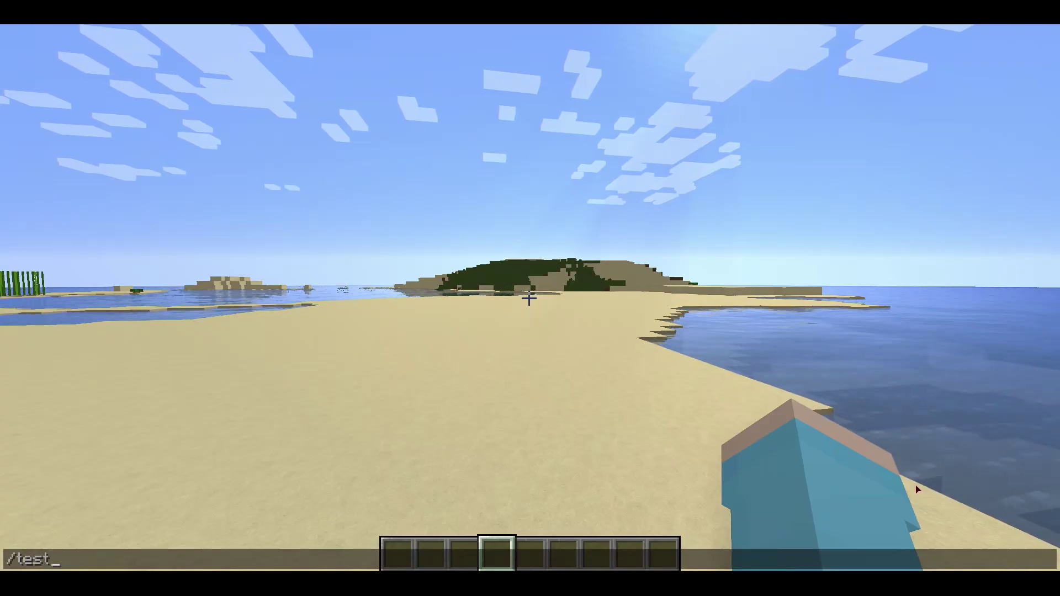
# Buy the Super Special Sword from the test menu, then check the balance with /bal
pyautogui.press('Return')
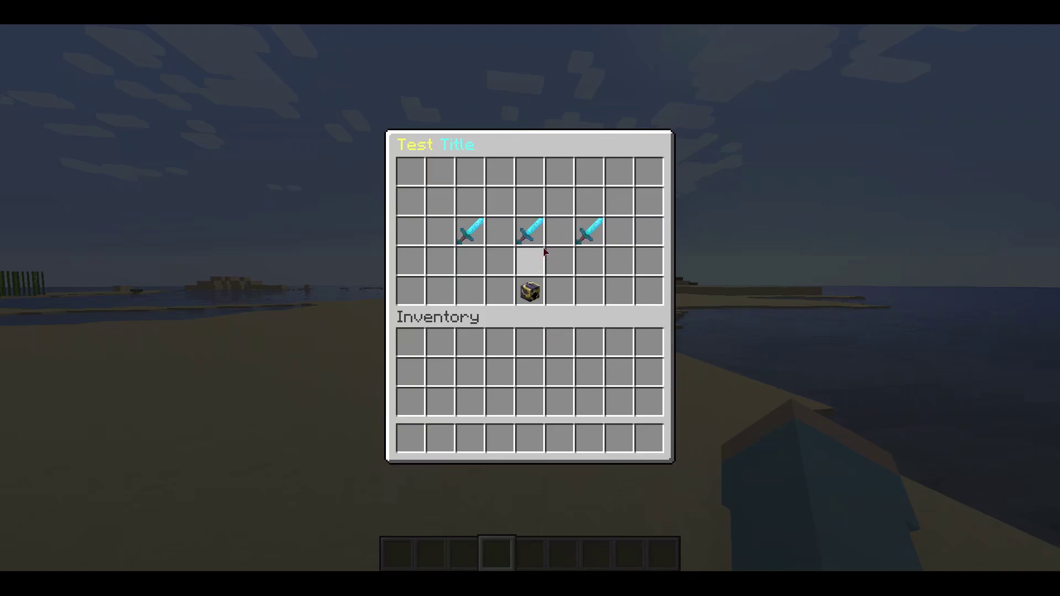
pyautogui.moveTo(589, 227)
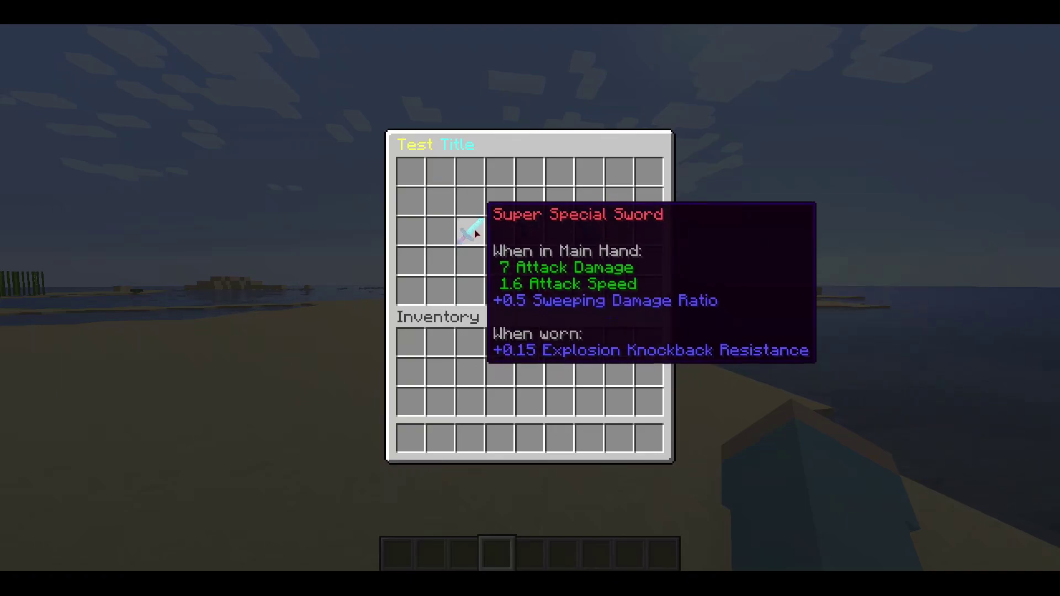
pyautogui.click(530, 230)
pyautogui.scroll(3, 530, 298)
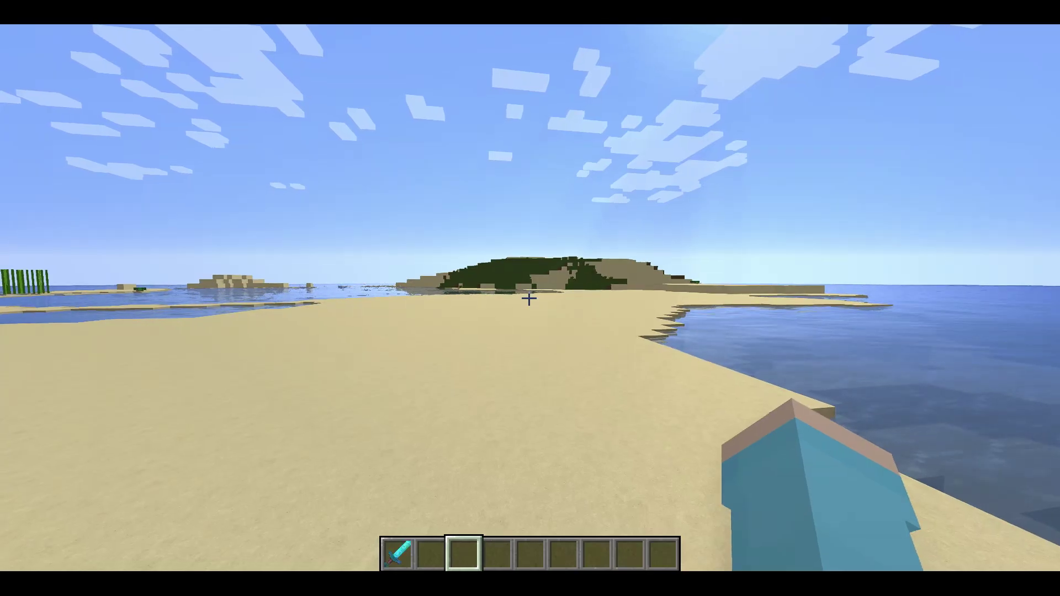
pyautogui.write('e')
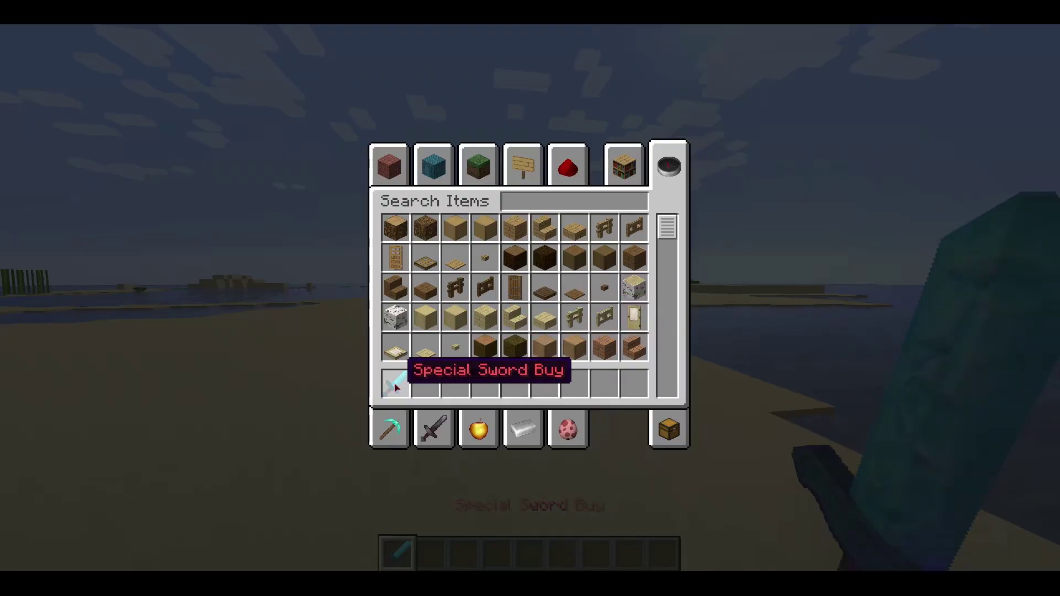
pyautogui.write('e/bal')
pyautogui.press('Return')
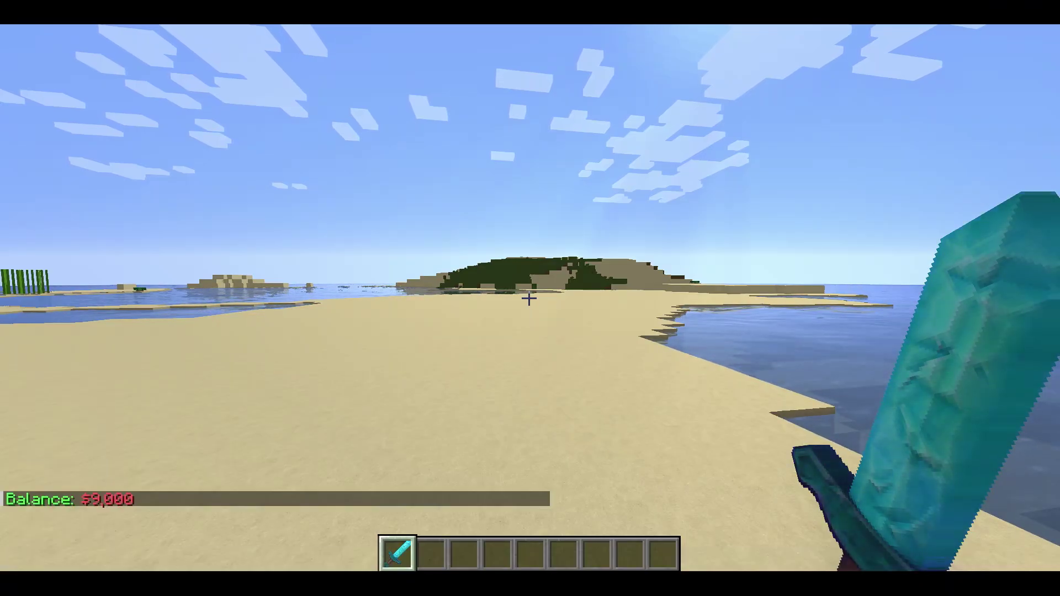
# Take all 9000 from the player with /eco take, then retry buying the sword in /test
pyautogui.write('/eco tak')
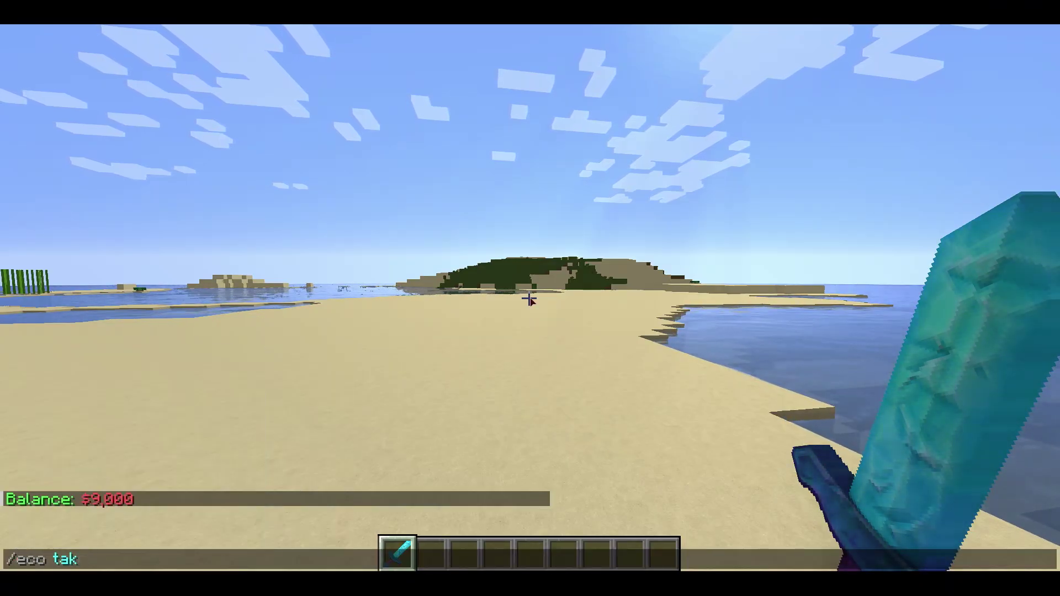
pyautogui.write('e IamTheDefender ')
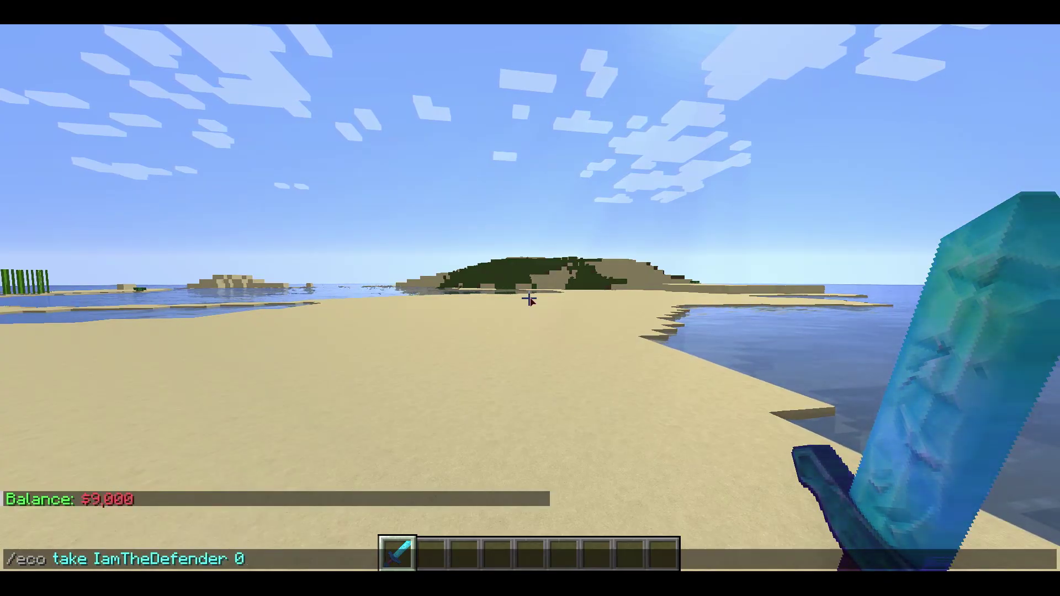
pyautogui.write('9000')
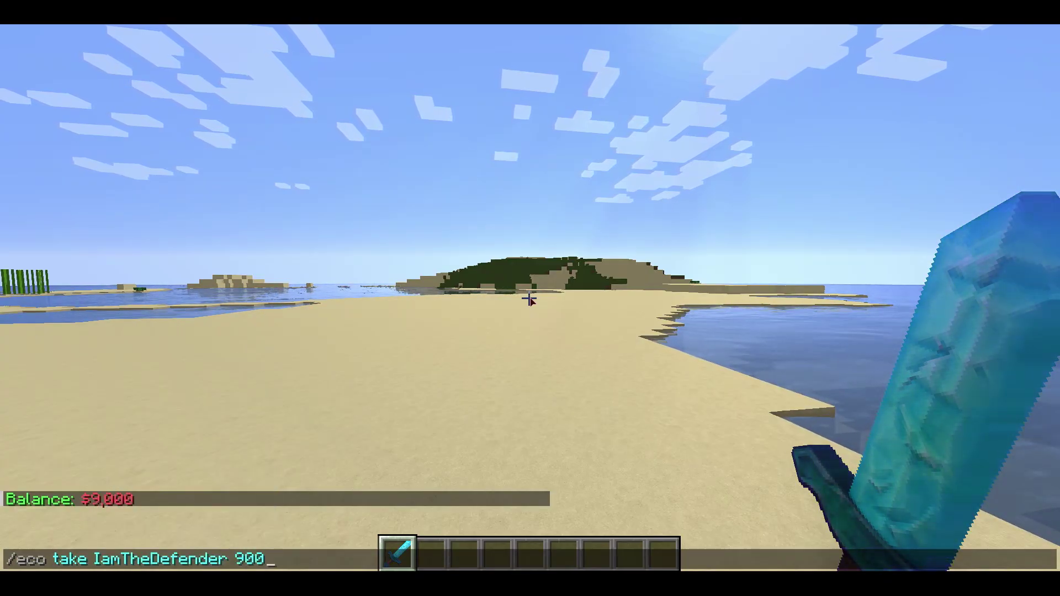
pyautogui.press('Return')
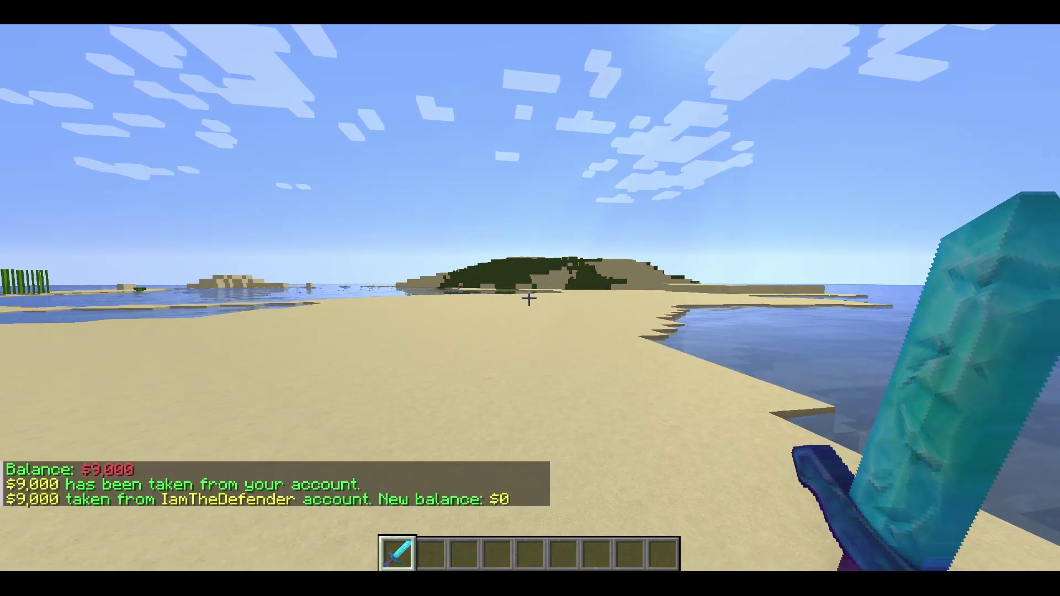
pyautogui.press('/')
pyautogui.write('test')
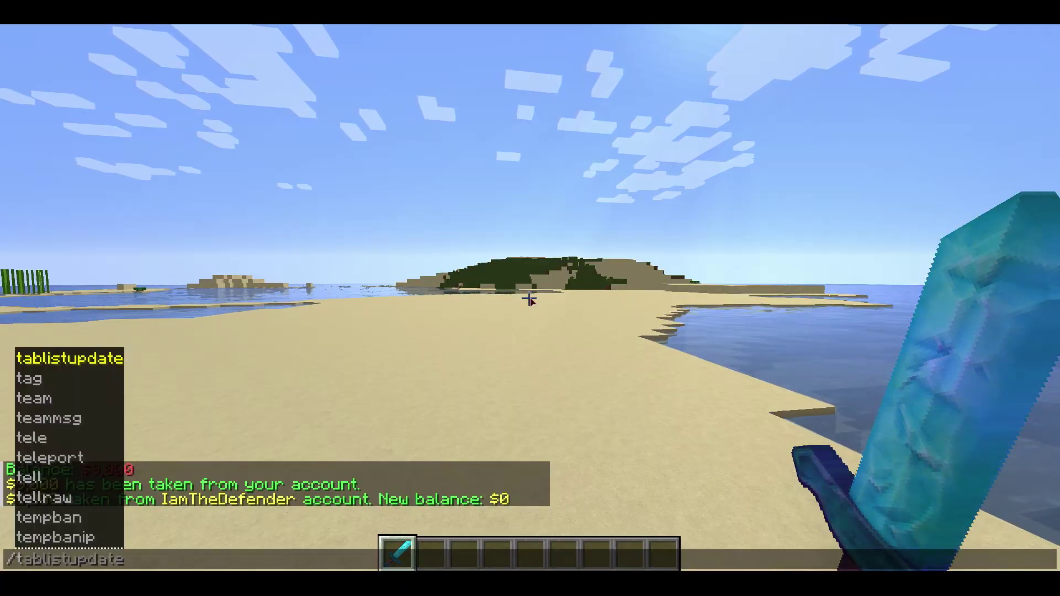
pyautogui.press('Return')
pyautogui.click(542, 242)
pyautogui.click(535, 221)
pyautogui.click(535, 221)
pyautogui.click(535, 220)
pyautogui.press('Escape')
pyautogui.press('t')
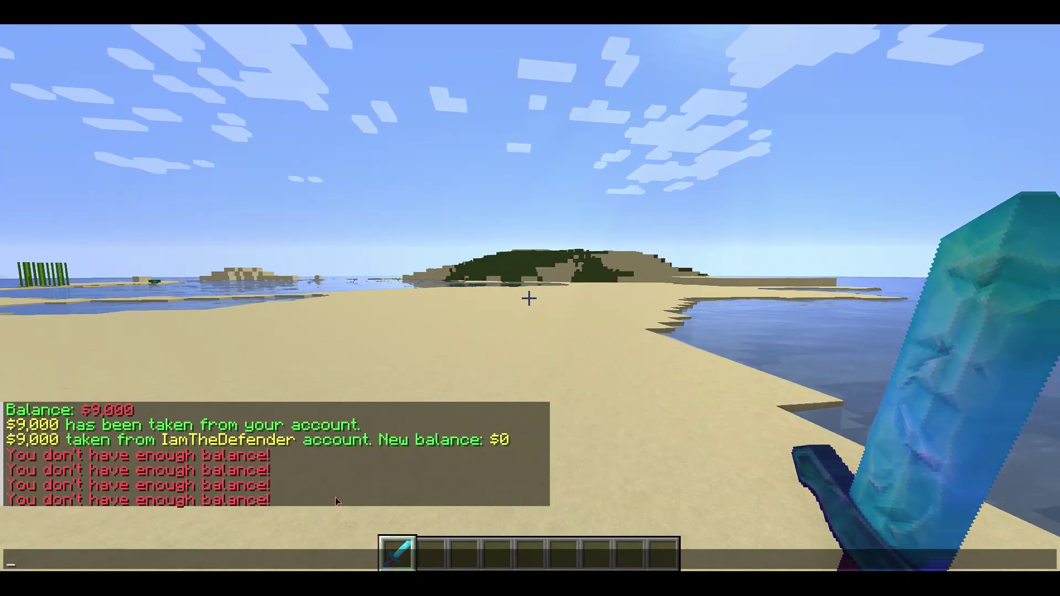
# Give the player $1,000 with /eco give
pyautogui.write('/eco give i')
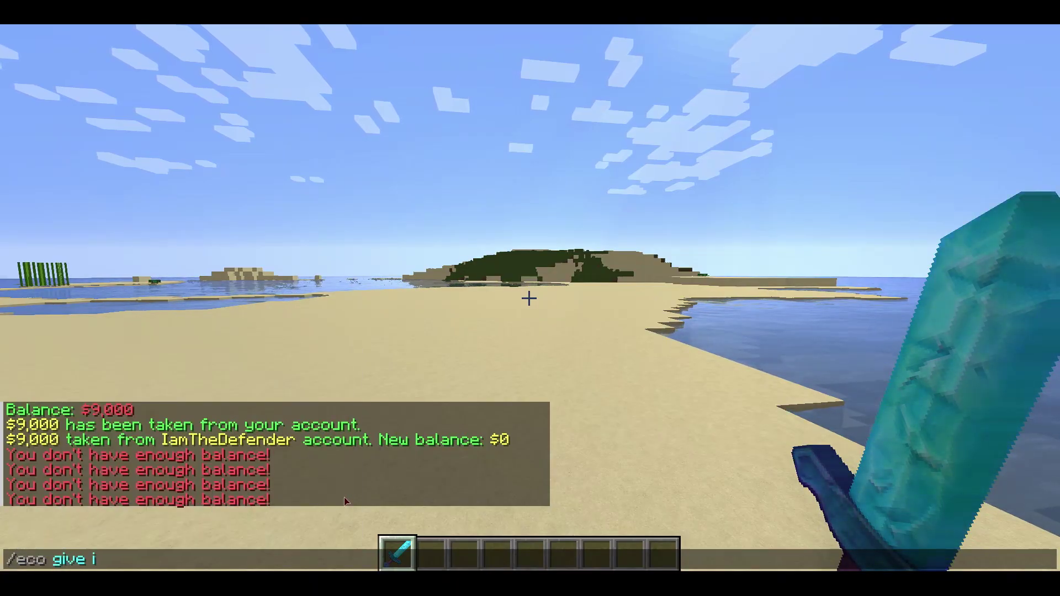
pyautogui.press('Tab')
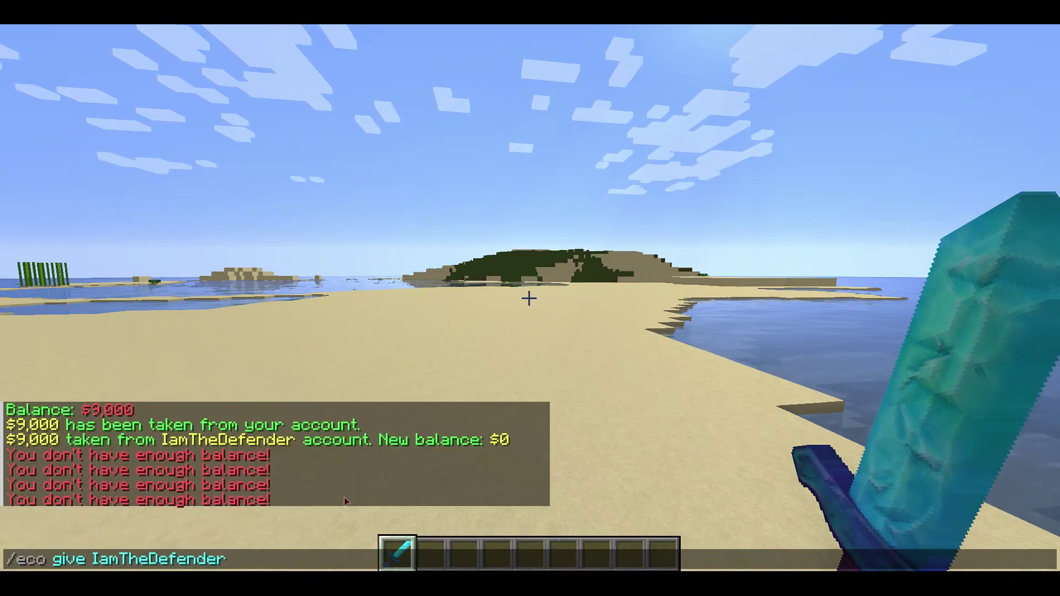
pyautogui.write('1000')
pyautogui.press('Return')
# Buy a sword from the /test menu and confirm the balance with /bal
pyautogui.write('/test')
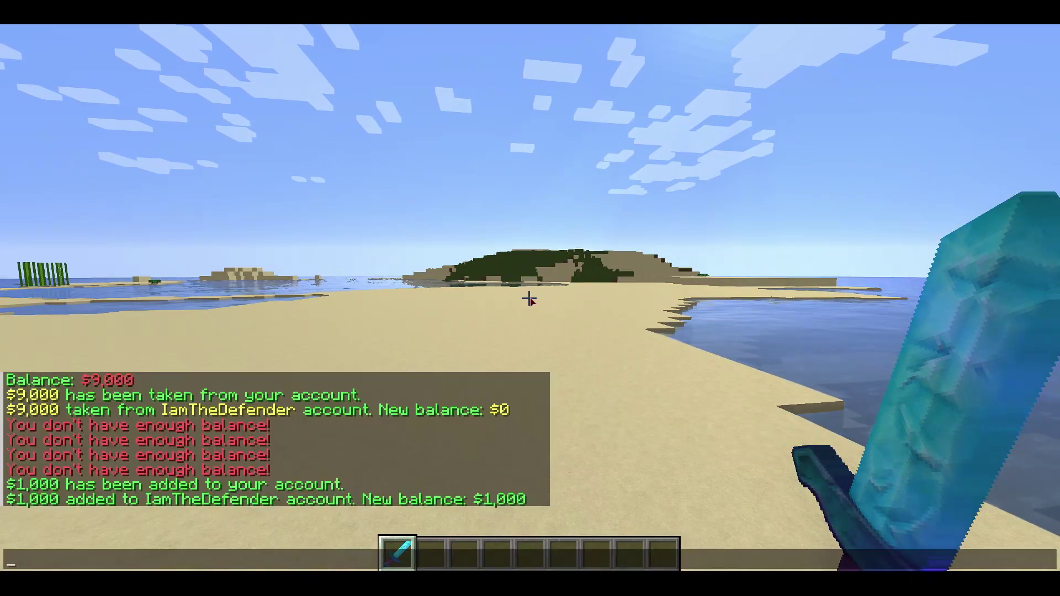
pyautogui.press('Return')
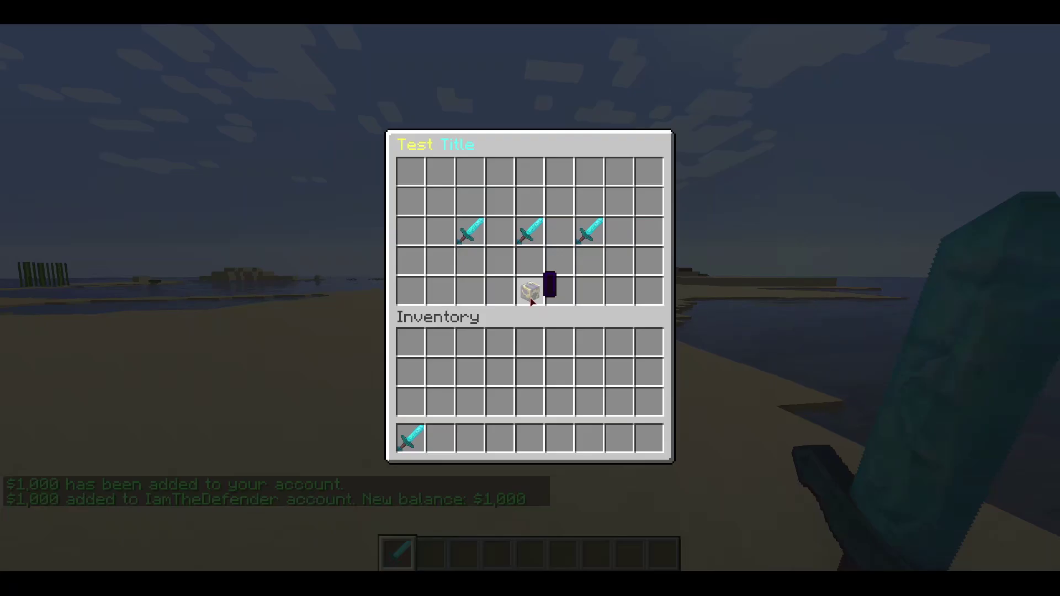
pyautogui.click(544, 236)
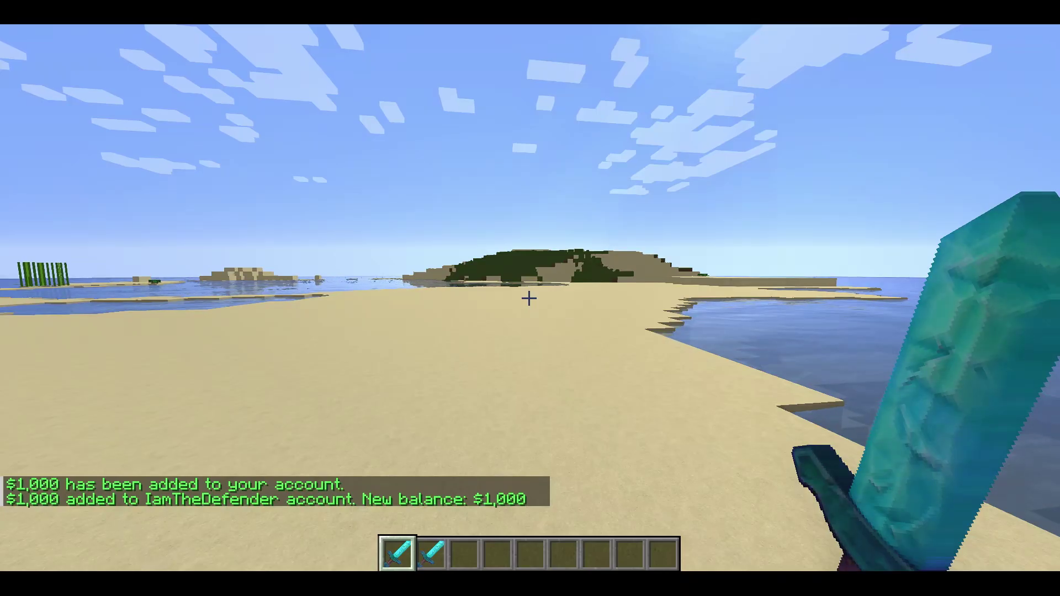
pyautogui.write('2/bal')
pyautogui.press('Return')
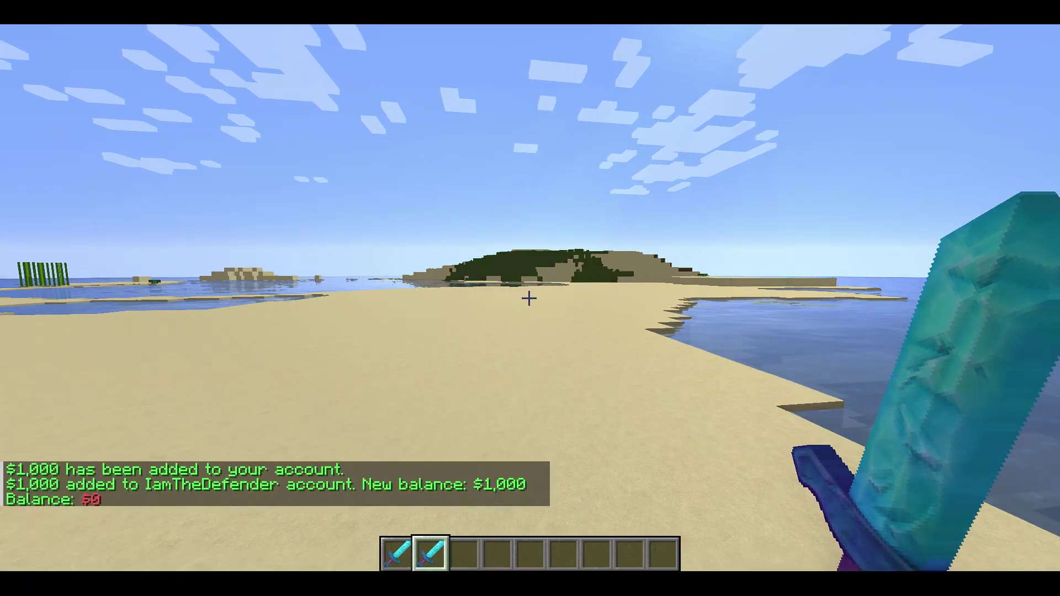
# Inspect the bought sword in the creative inventory and select hotbar slot 3
pyautogui.press('e')
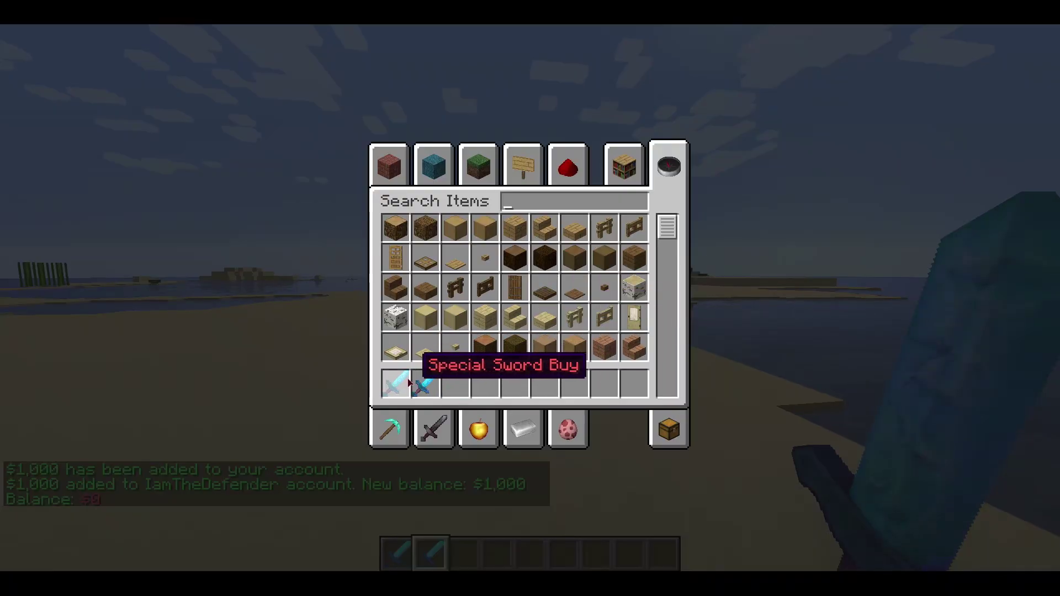
pyautogui.press('e')
pyautogui.press('3')
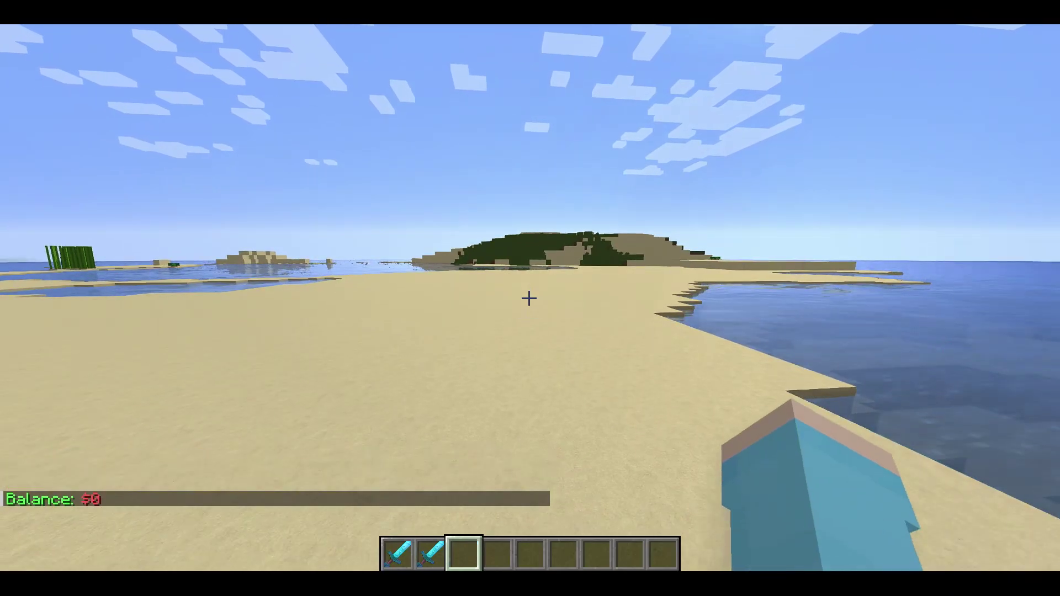
pyautogui.write('/gui')
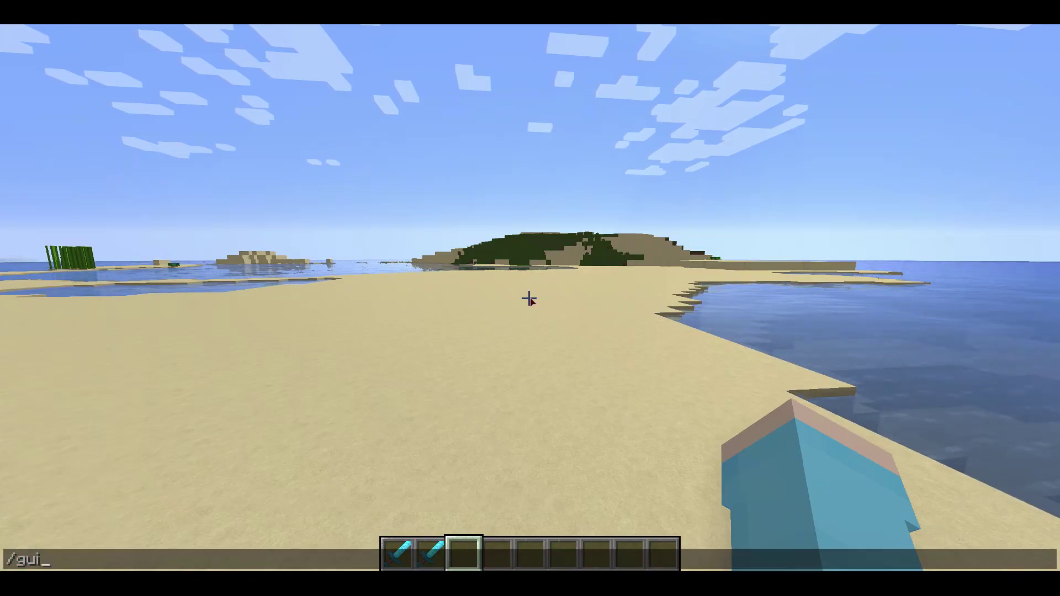
# Navigate /gui to the test menu's Scene 0 sword and its click events
pyautogui.press('Return')
pyautogui.click(471, 190)
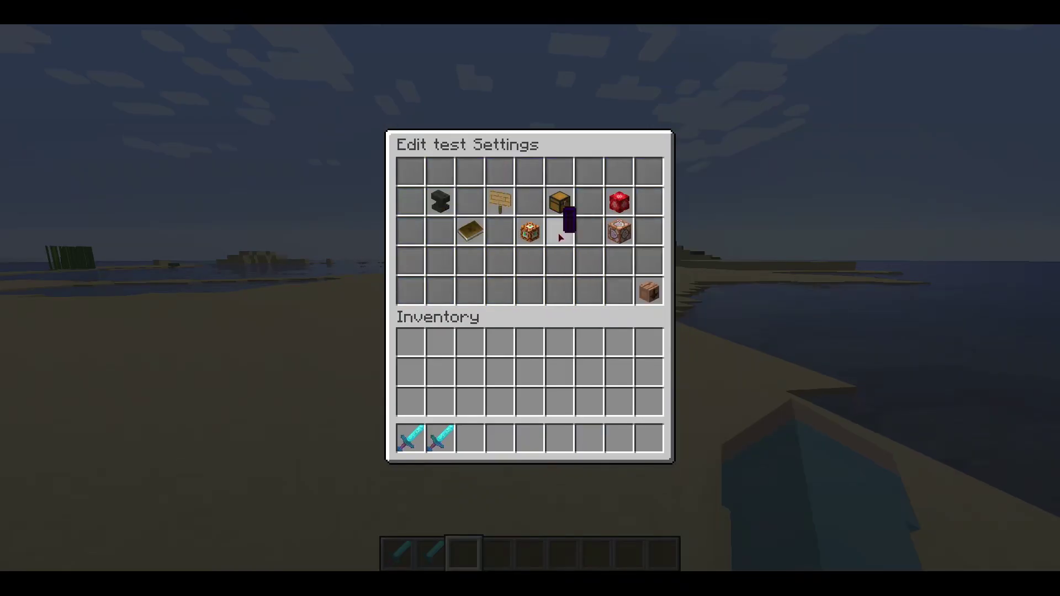
pyautogui.click(530, 233)
pyautogui.click(438, 185)
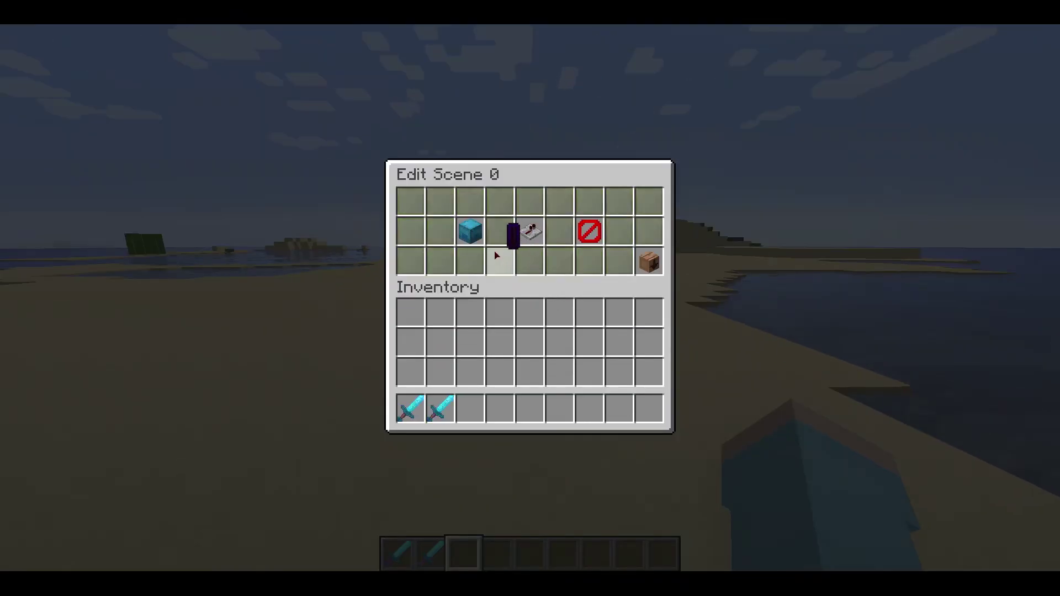
pyautogui.click(469, 231)
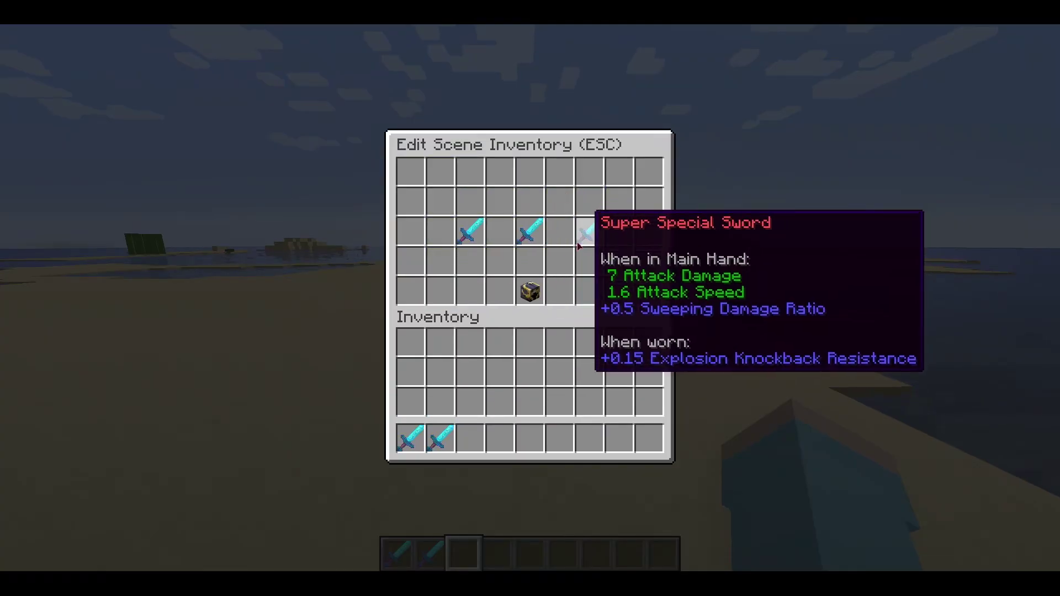
pyautogui.click(526, 241)
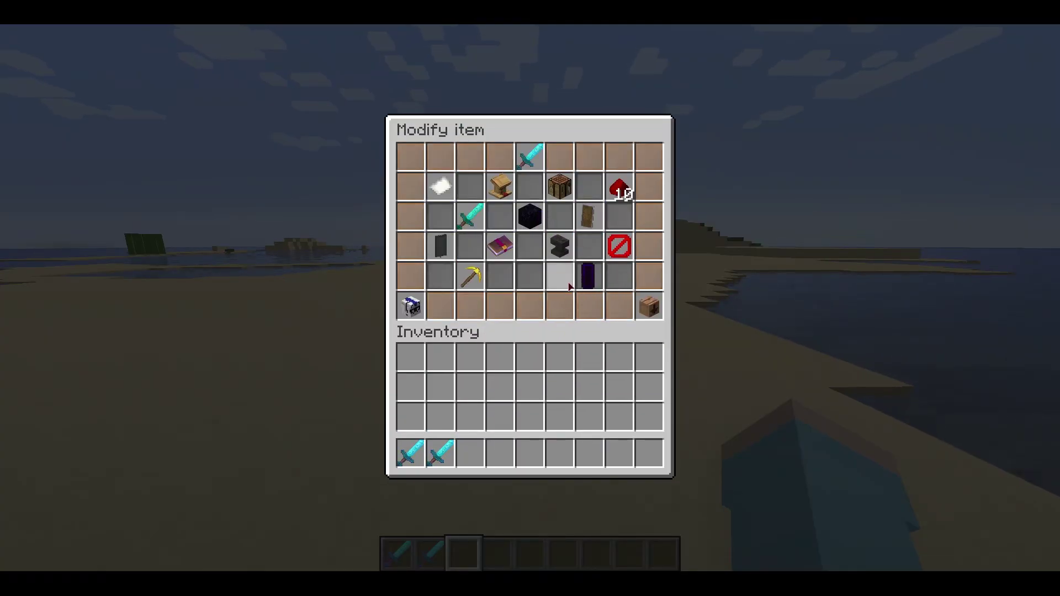
pyautogui.click(588, 213)
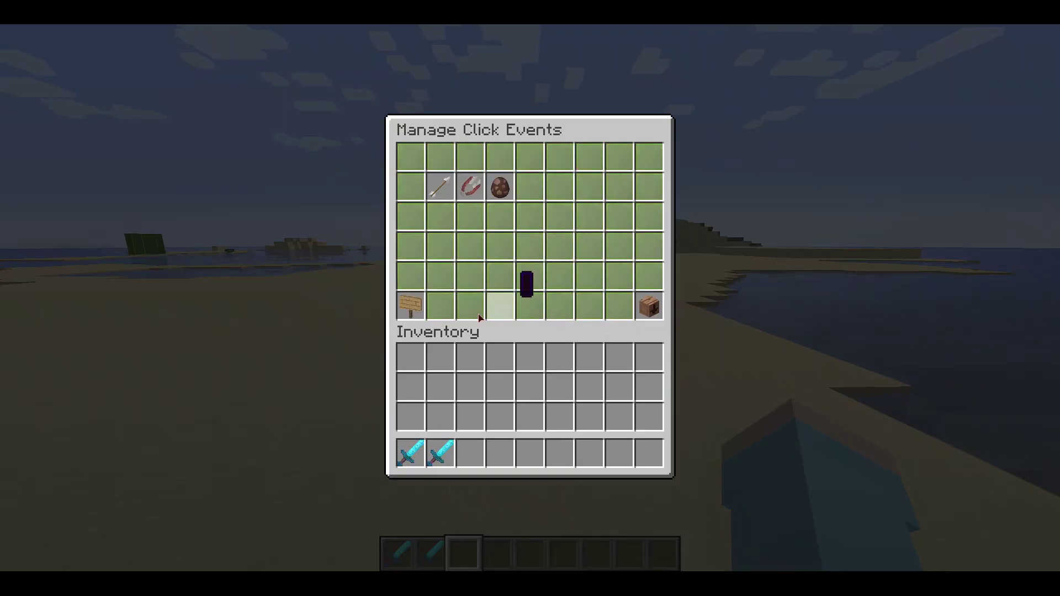
# Add a Message Player event: "&eYou just purchased the Super Special Sword! Enjoy!"
pyautogui.click(415, 319)
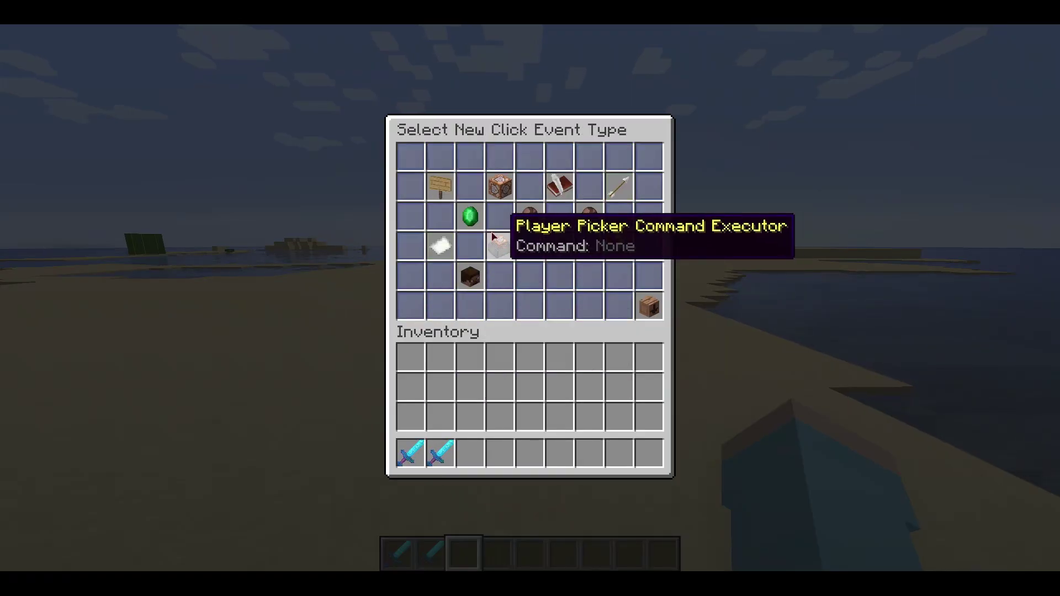
pyautogui.click(438, 186)
pyautogui.press('t')
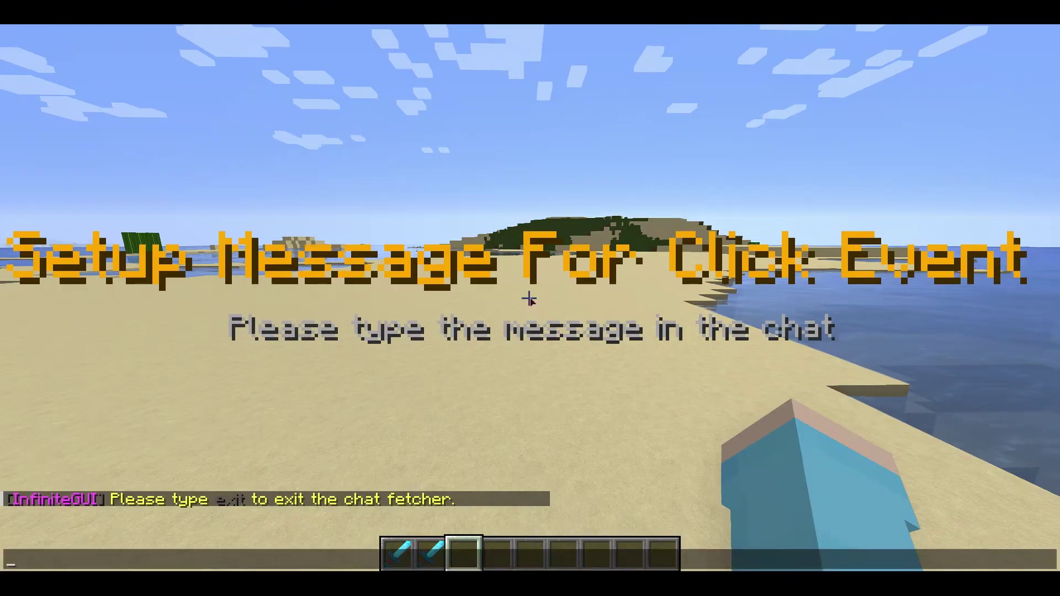
pyautogui.write('&eYou just purchased the &l')
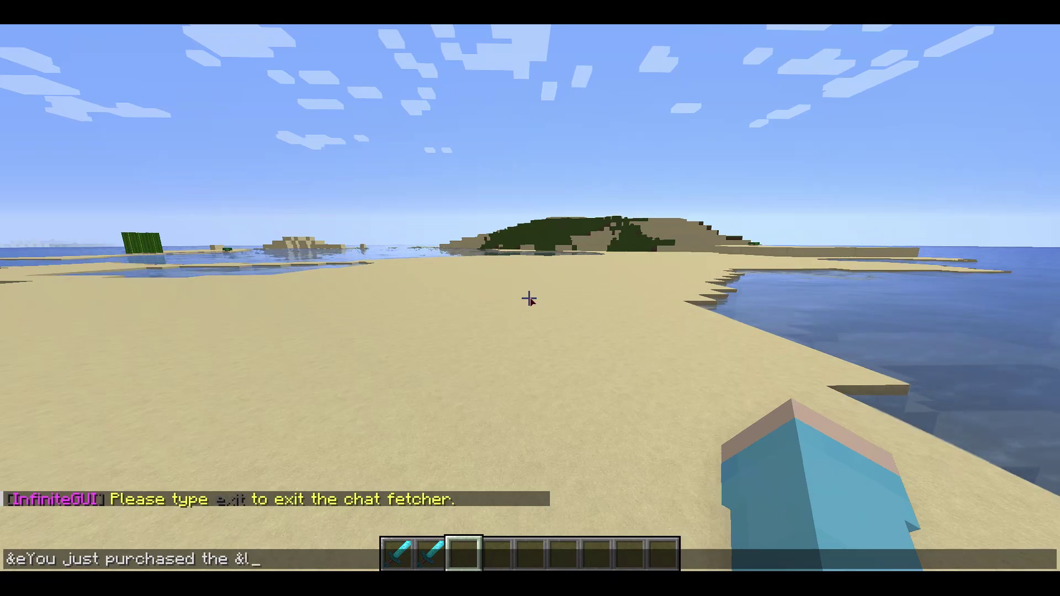
pyautogui.write(' 5')
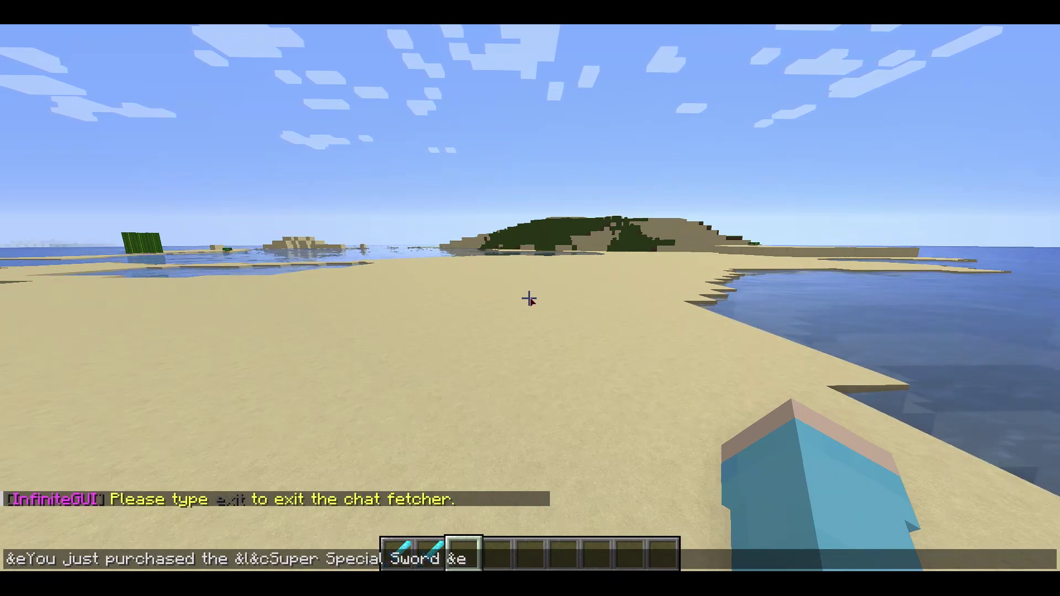
pyautogui.press('BackSpace')
pyautogui.press('BackSpace')
pyautogui.write('! Enjoy!')
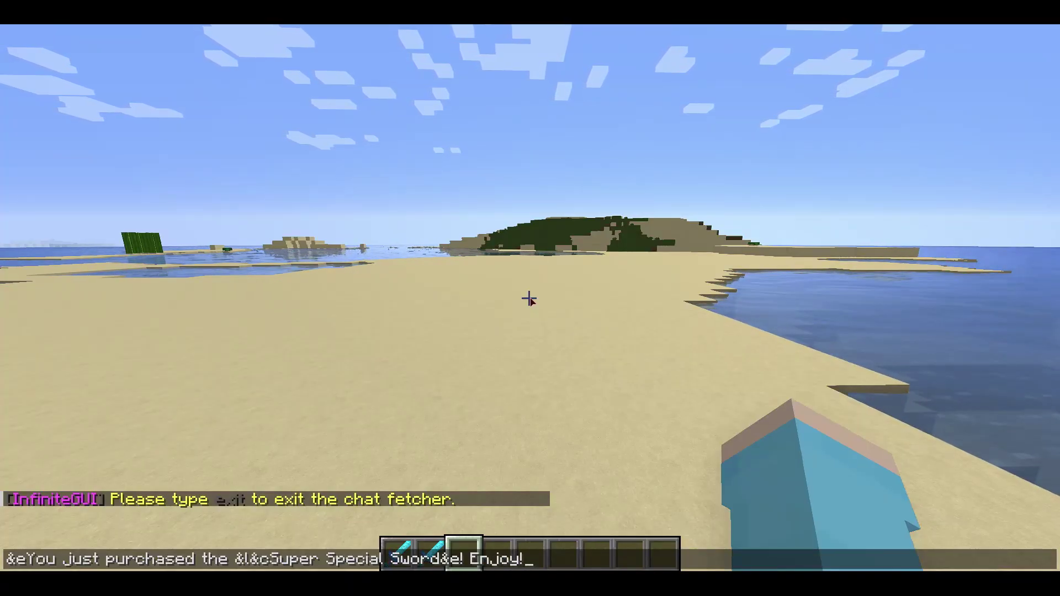
pyautogui.press('Return')
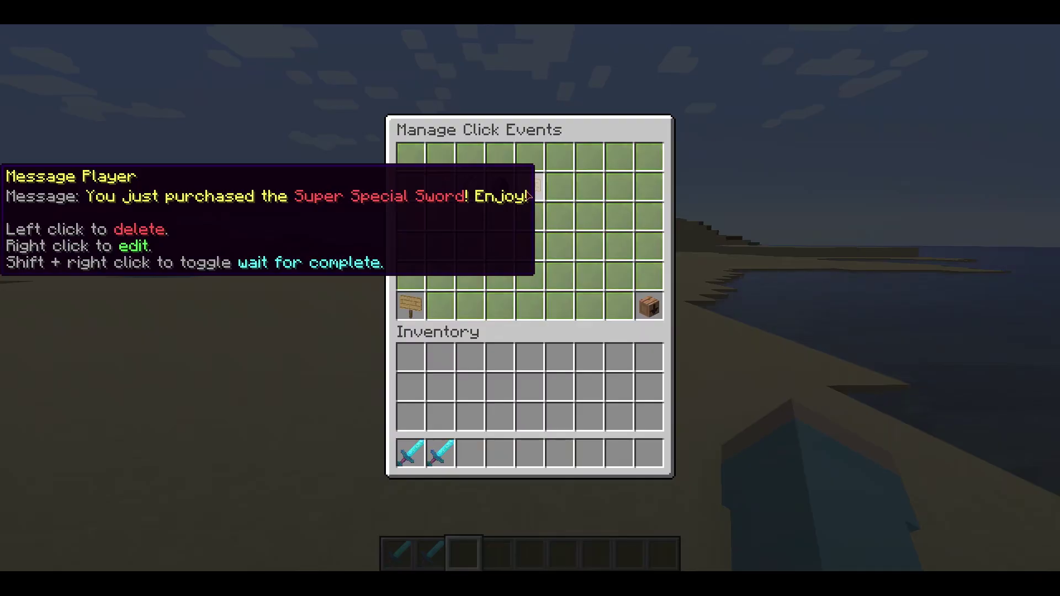
pyautogui.click(649, 307)
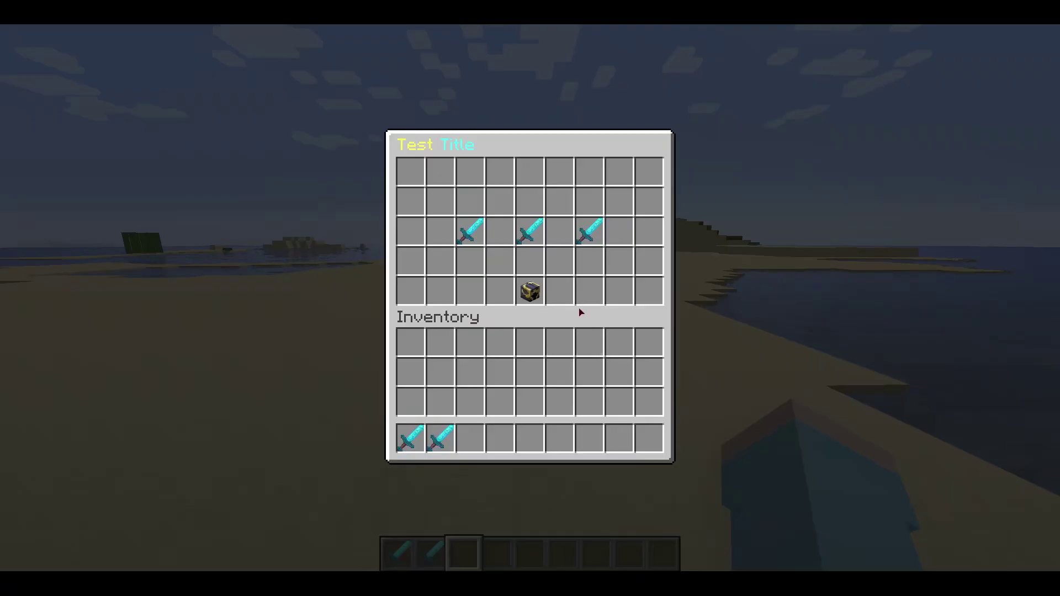
# Give the player $1,000, buy the Super Special Sword, and check it in the inventory
pyautogui.click(529, 231)
pyautogui.press('Escape')
pyautogui.write('/eco a')
pyautogui.press('BackSpace')
pyautogui.write('give IamTheDefender 1000')
pyautogui.press('Return')
pyautogui.click(529, 232)
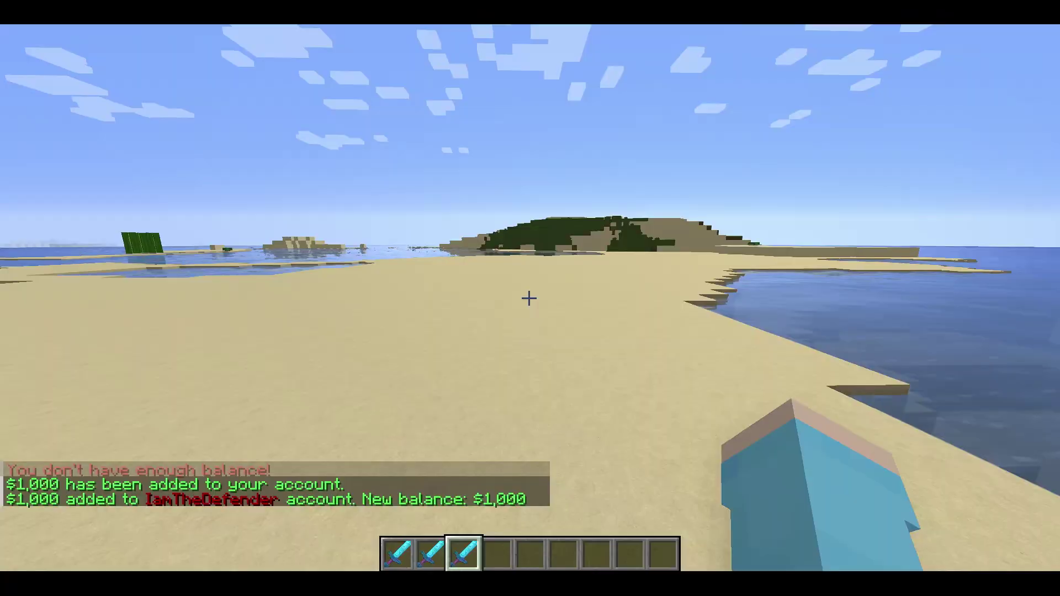
pyautogui.press('e')
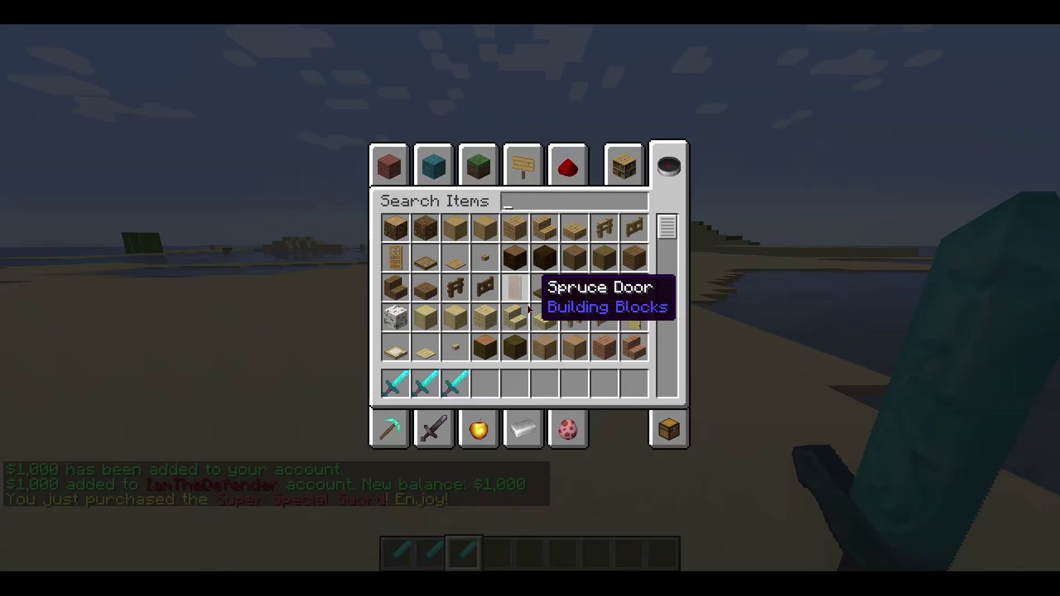